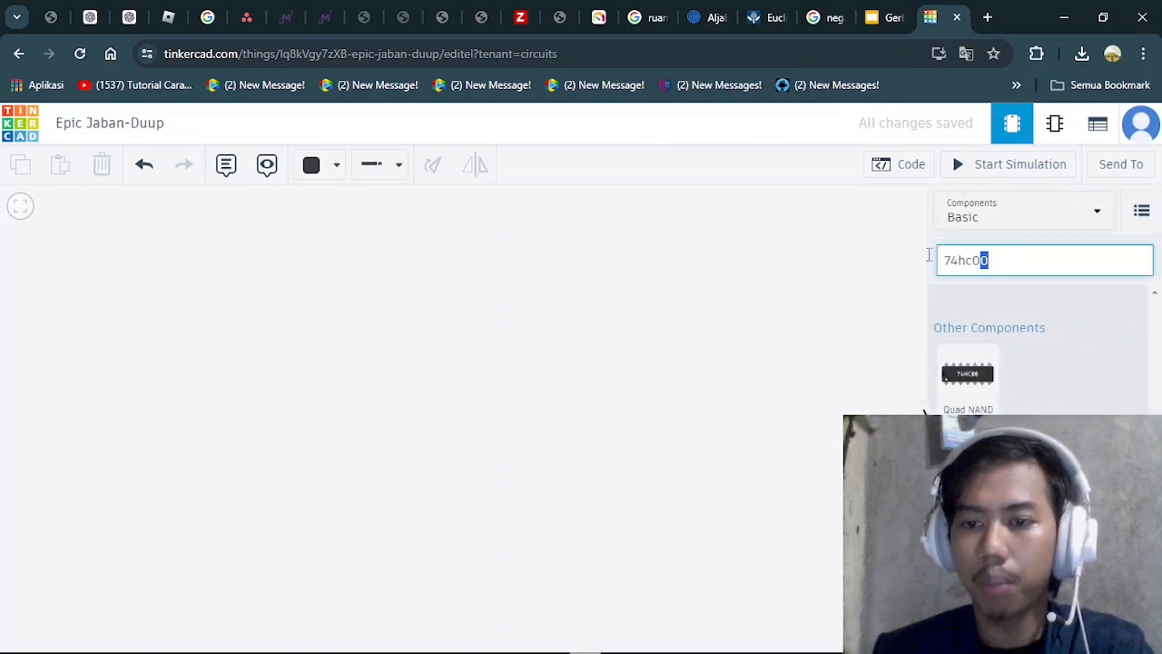
# Step: Clear the component search and place a small breadboard on the empty workspace
pyautogui.click(1070, 234)
pyautogui.click(1025, 231)
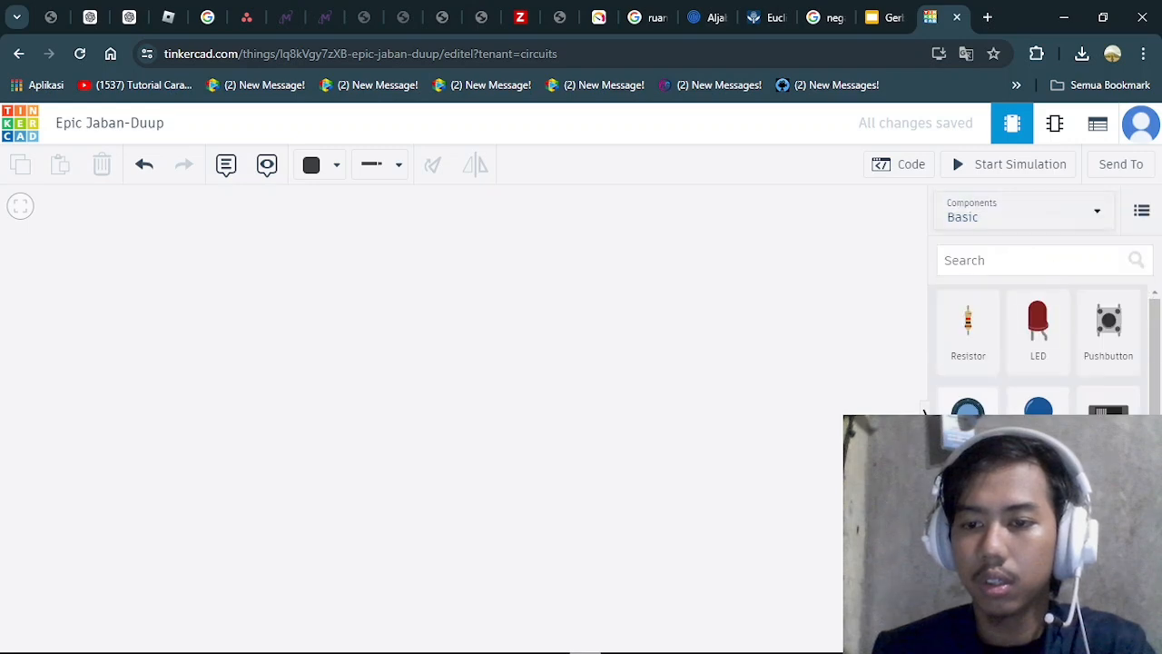
pyautogui.scroll(-3, 925, 410)
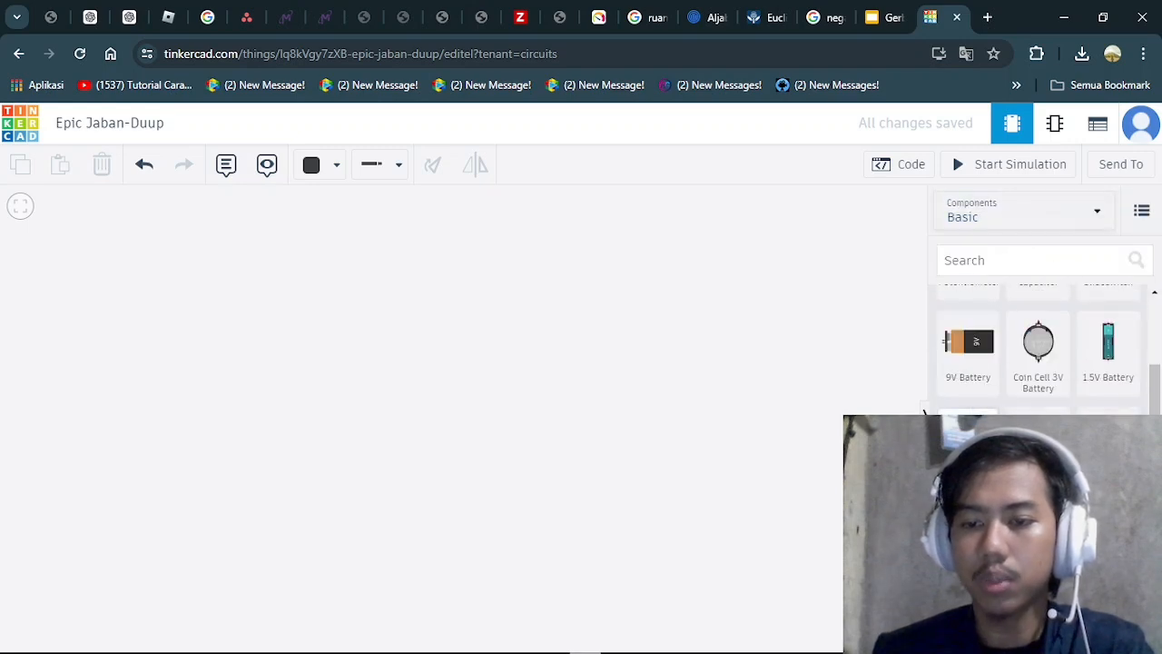
pyautogui.moveTo(924, 411); pyautogui.dragTo(473, 423)
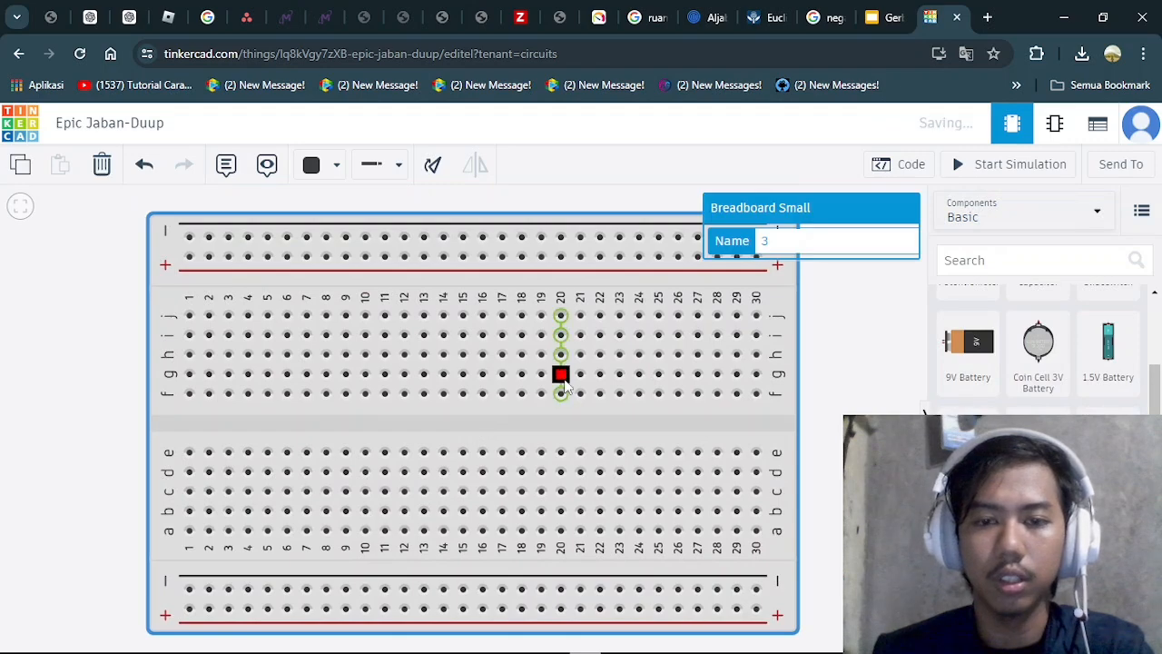
pyautogui.scroll(-3, 793, 378)
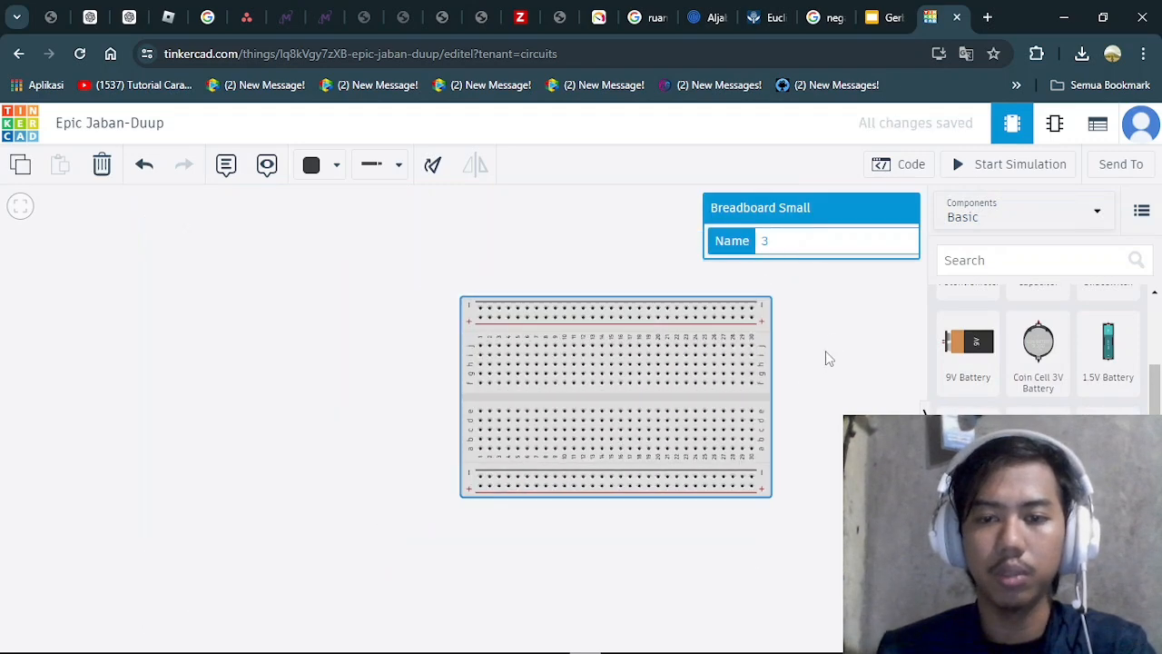
pyautogui.moveTo(824, 356); pyautogui.dragTo(718, 360)
pyautogui.moveTo(570, 266); pyautogui.dragTo(530, 265)
pyautogui.moveTo(412, 251); pyautogui.dragTo(478, 274)
# Step: Place a Coin Cell 3V Battery to the left of the breadboard
pyautogui.moveTo(1061, 355); pyautogui.dragTo(899, 418)
pyautogui.moveTo(969, 405); pyautogui.dragTo(220, 435)
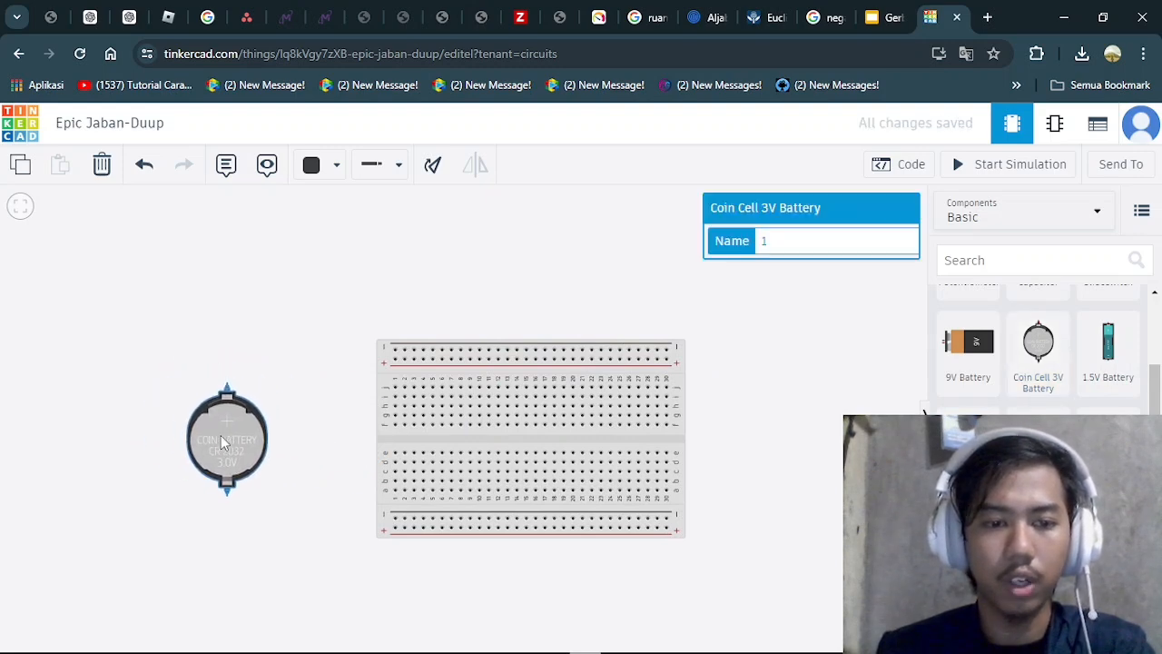
pyautogui.moveTo(732, 386); pyautogui.dragTo(740, 356)
pyautogui.moveTo(241, 401); pyautogui.dragTo(252, 405)
# Step: Search the components for "dip" and place the four-position DIP switch across the breadboard's centre gap in columns 3 to 6
pyautogui.scroll(3, 1038, 345)
pyautogui.click(1010, 257)
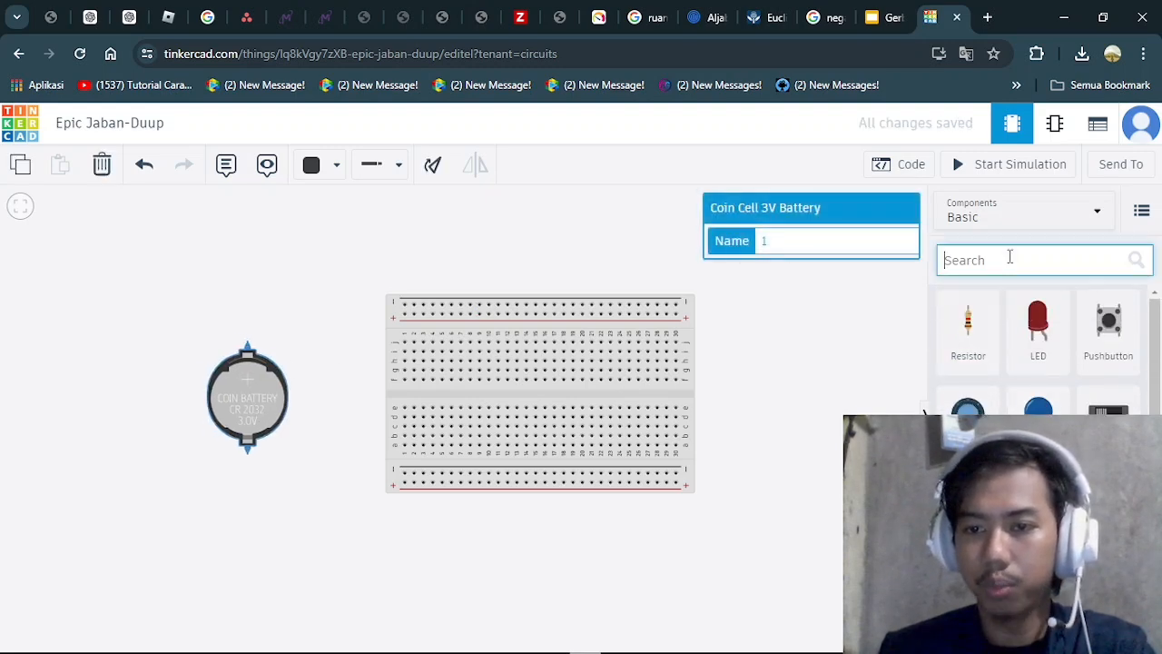
pyautogui.write('d')
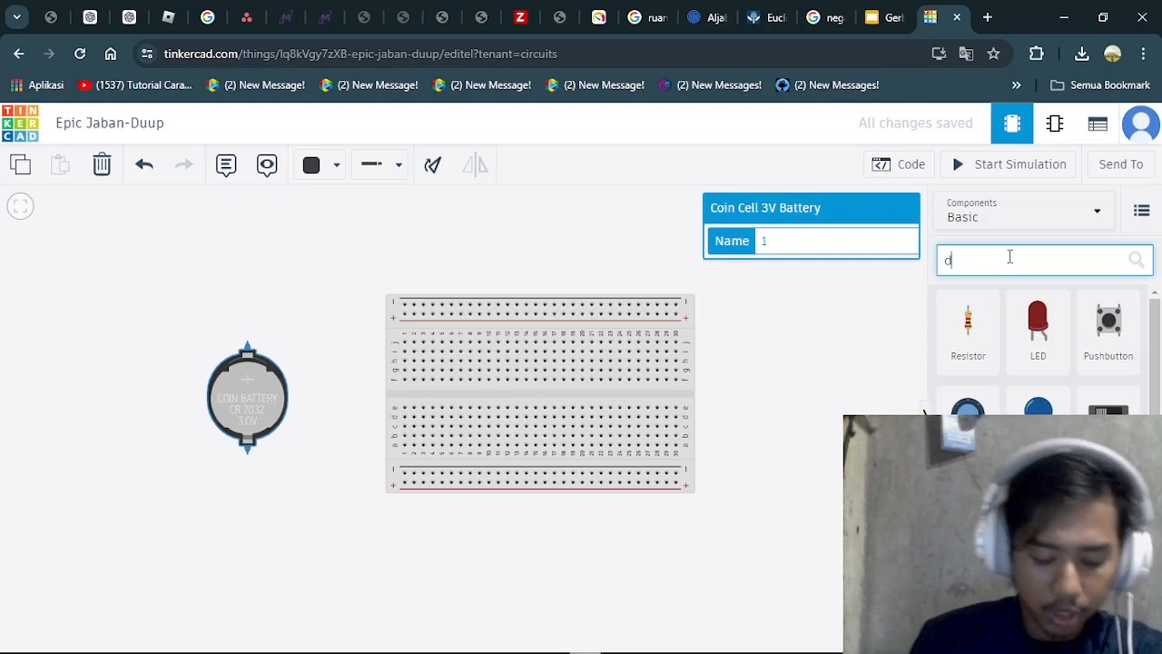
pyautogui.write('ip')
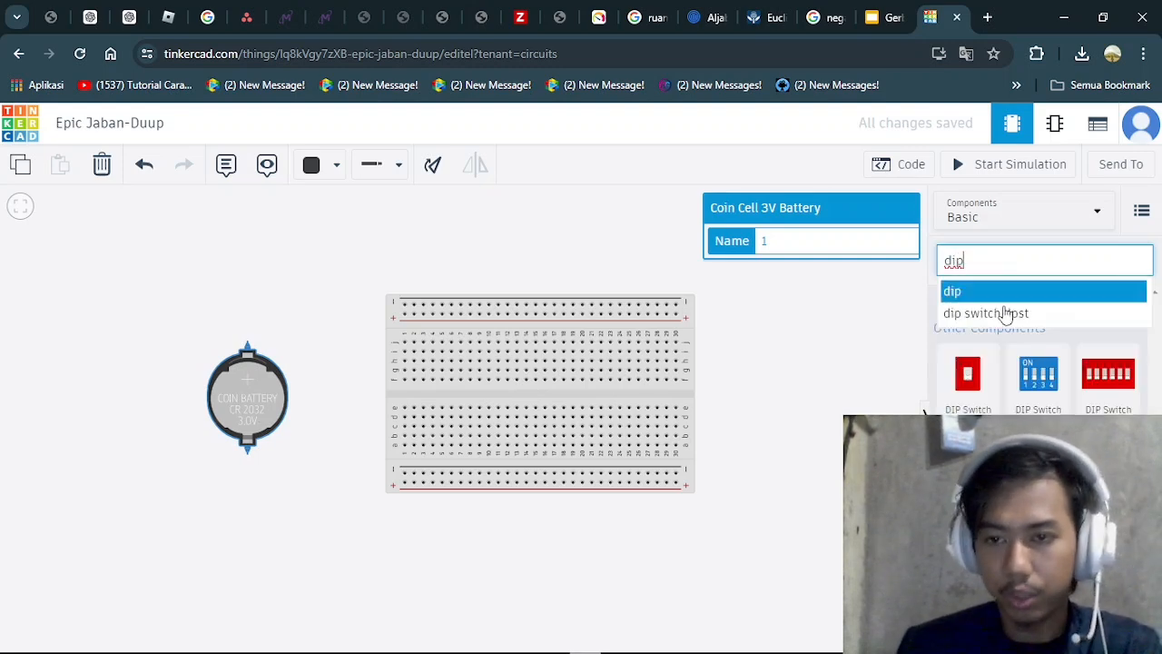
pyautogui.click(1049, 378)
pyautogui.moveTo(1045, 351); pyautogui.dragTo(438, 397)
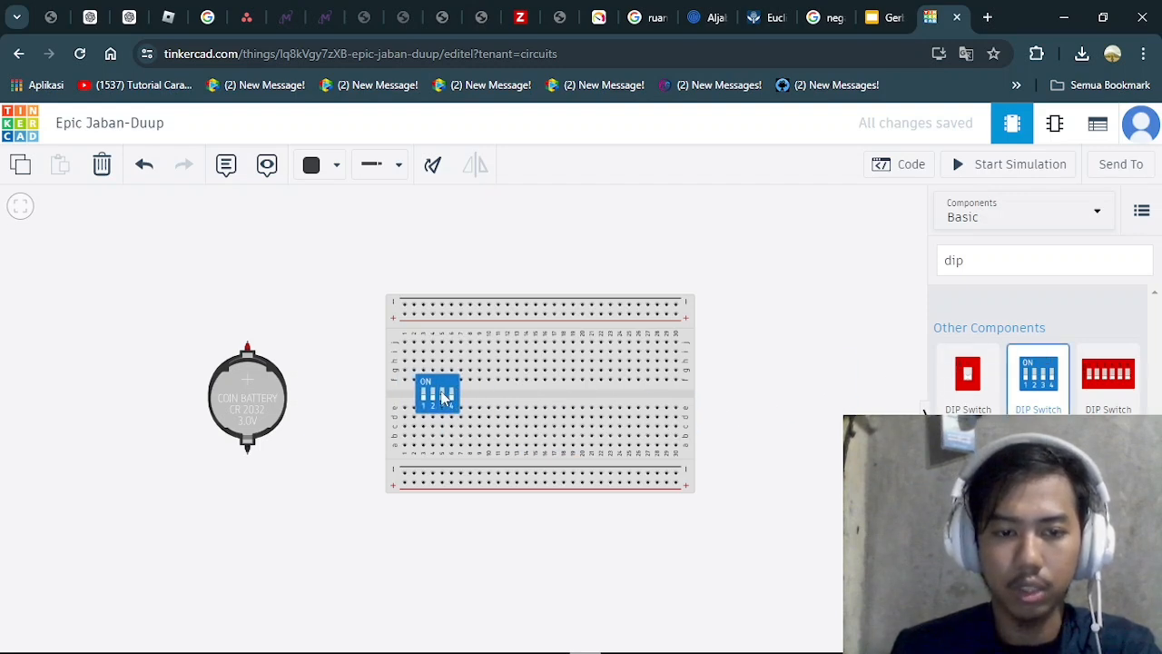
pyautogui.click(768, 383)
# Step: Search the components for "led" and place a red LED in columns 29 and 30 of the breadboard's upper half
pyautogui.click(972, 256)
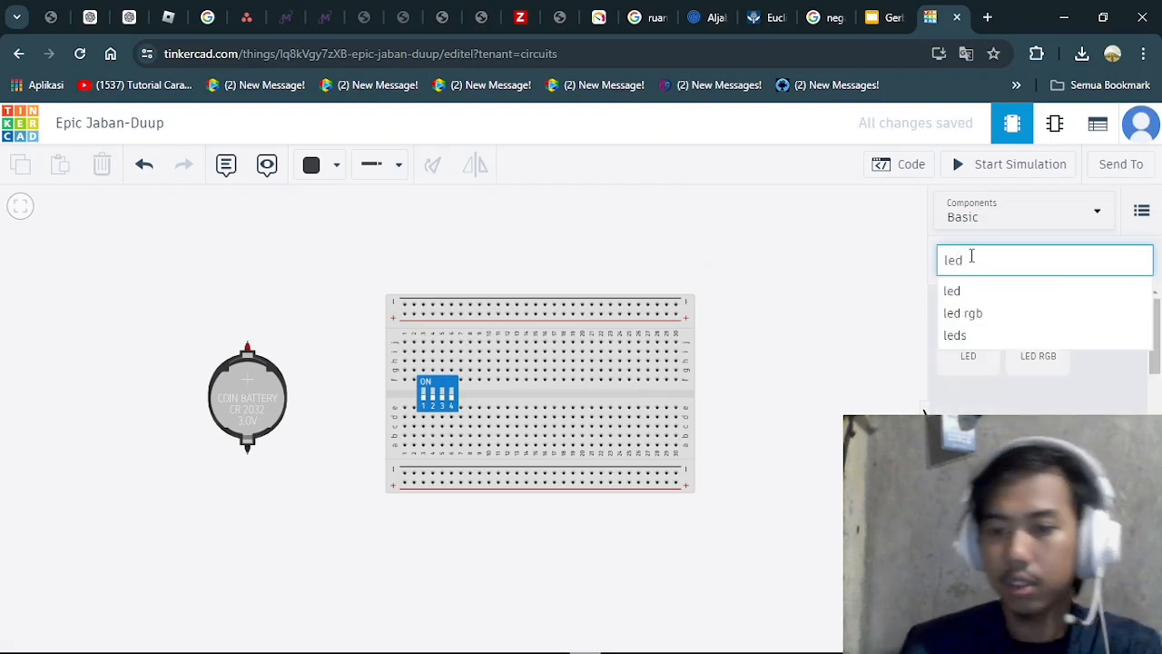
pyautogui.click(984, 296)
pyautogui.moveTo(872, 335); pyautogui.dragTo(670, 366)
# Step: Search the components for "resistor" and place a resistor across the centre gap in column 30, below the LED
pyautogui.click(988, 259)
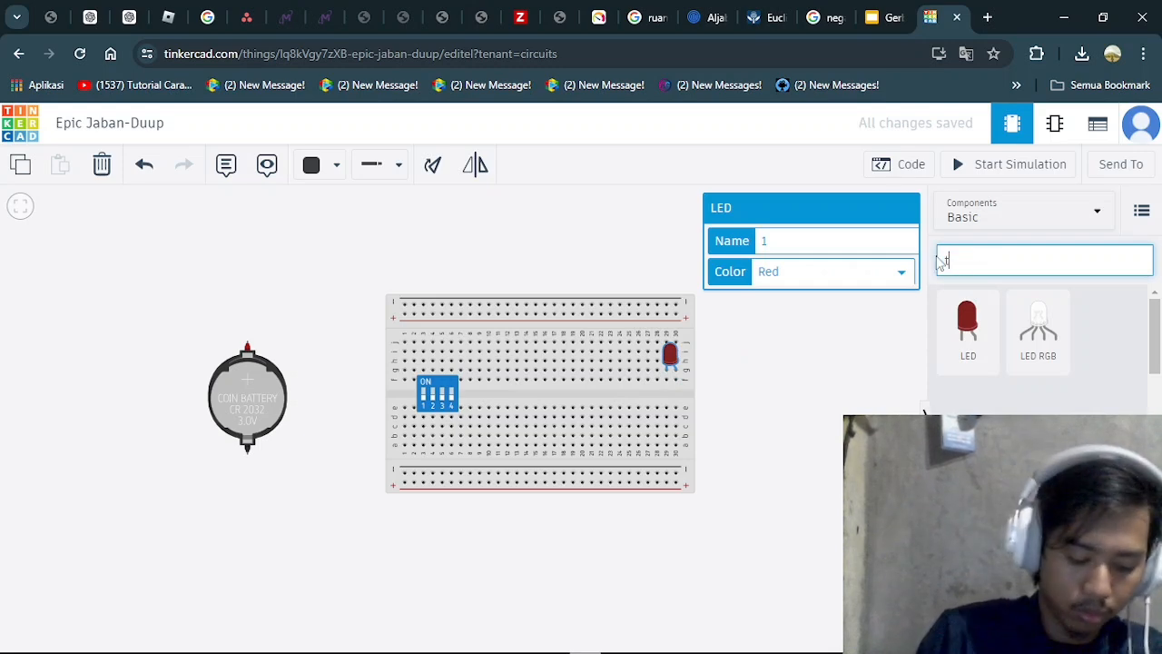
pyautogui.write('resis')
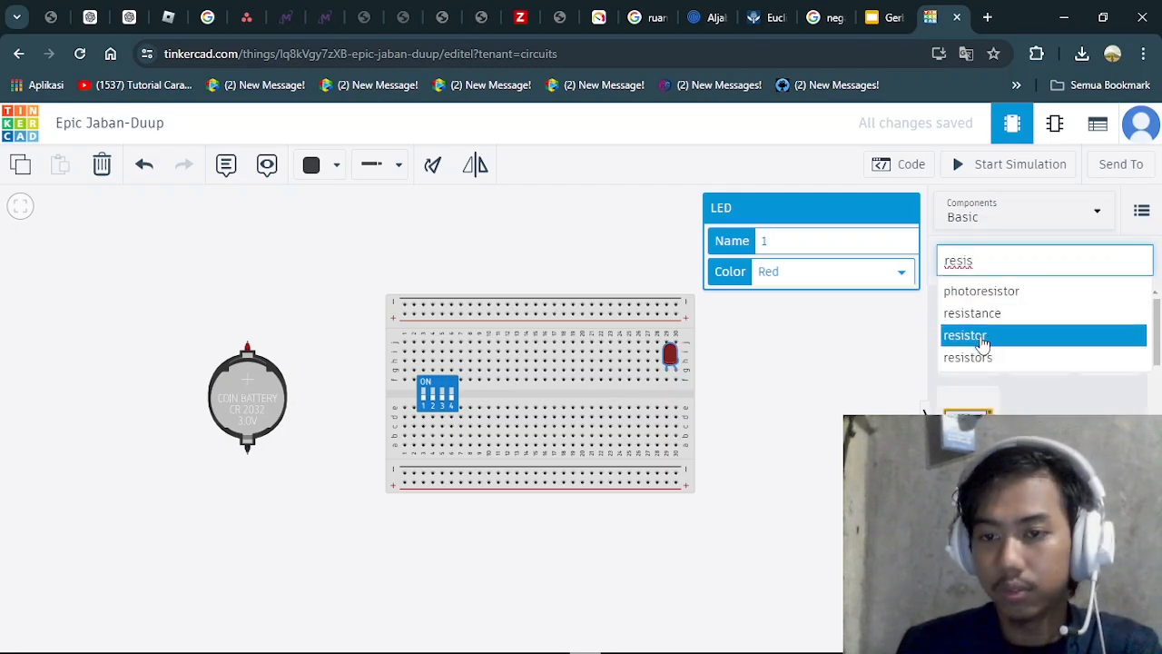
pyautogui.click(980, 338)
pyautogui.moveTo(994, 318); pyautogui.dragTo(683, 416)
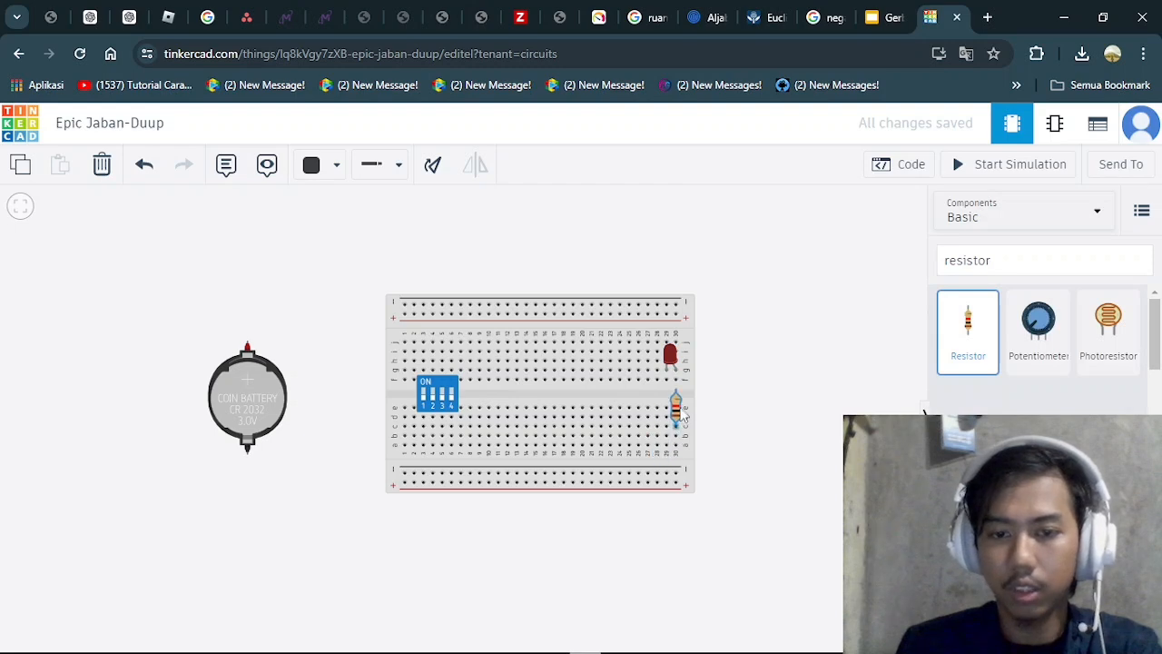
# Step: Check the AND gate chip number in the Gerbang Logika Thinkercad slides and search the Tinkercad components for "74hc08"
pyautogui.click(1019, 260)
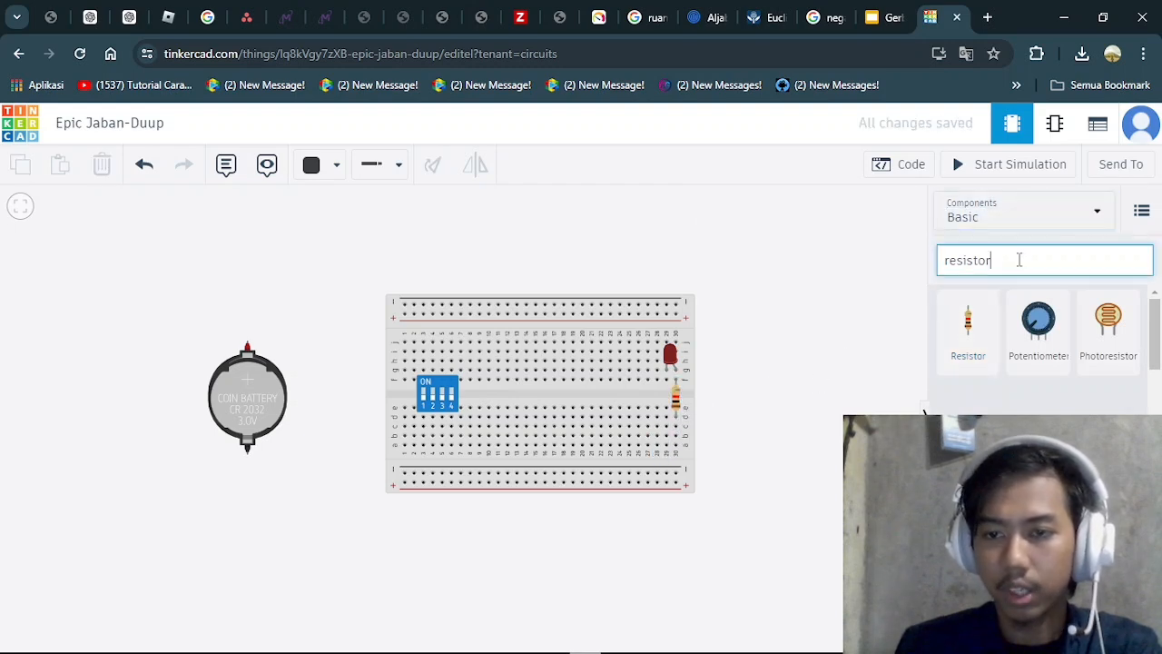
pyautogui.doubleClick(1019, 260)
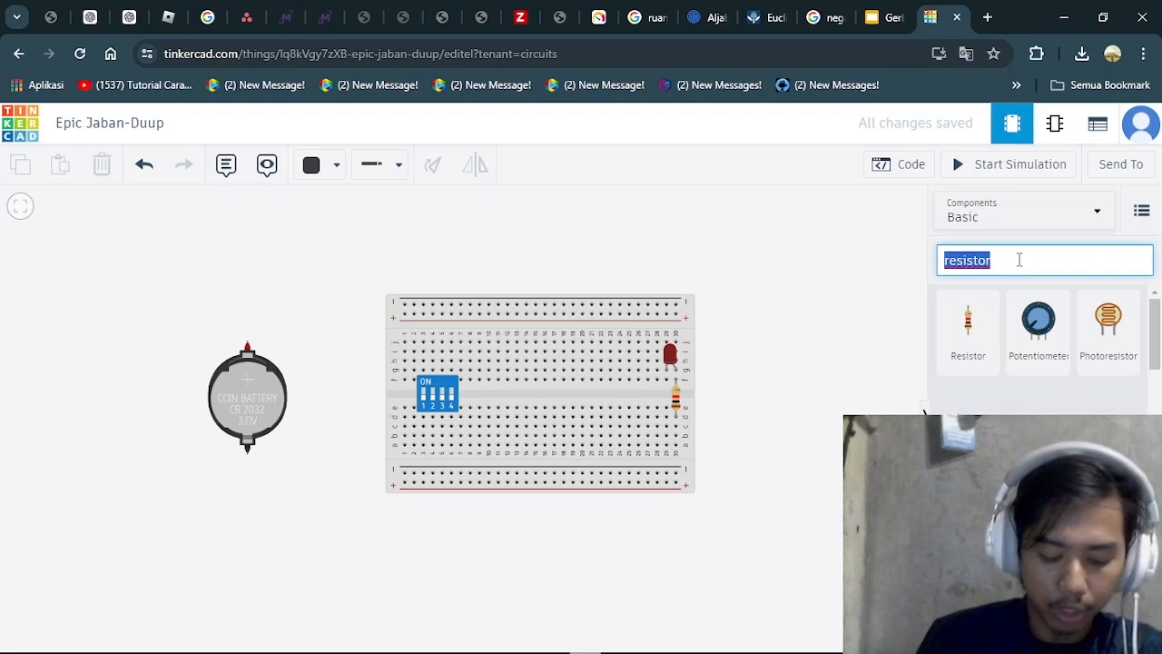
pyautogui.write('74hc')
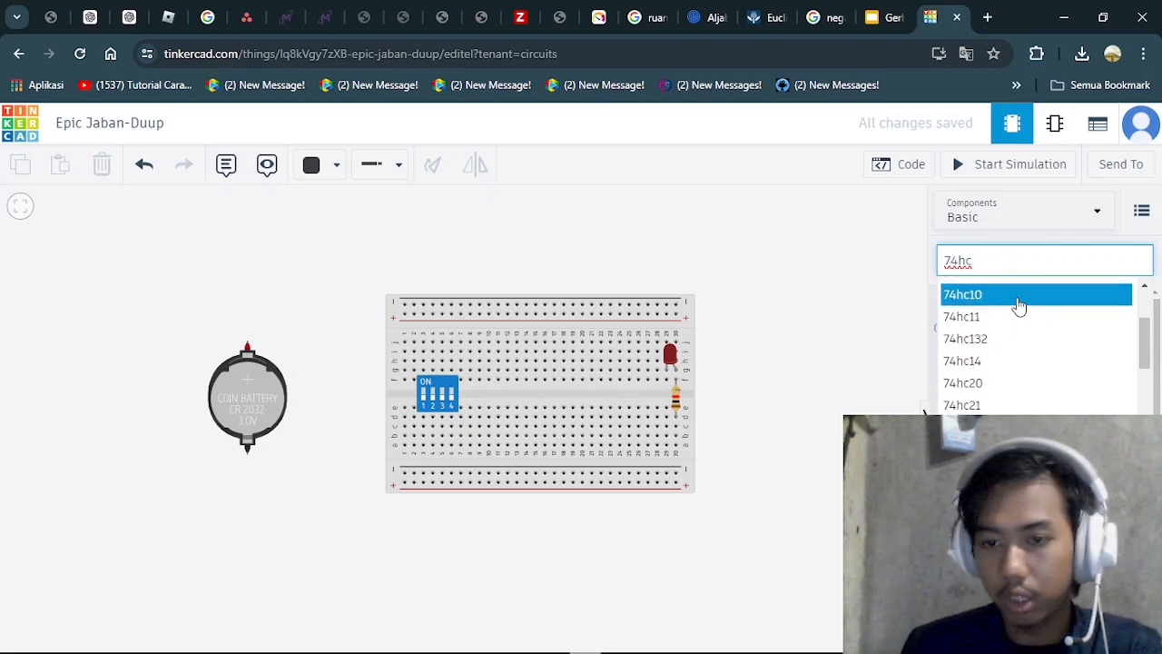
pyautogui.scroll(-1, 1021, 346)
pyautogui.scroll(-1, 1024, 369)
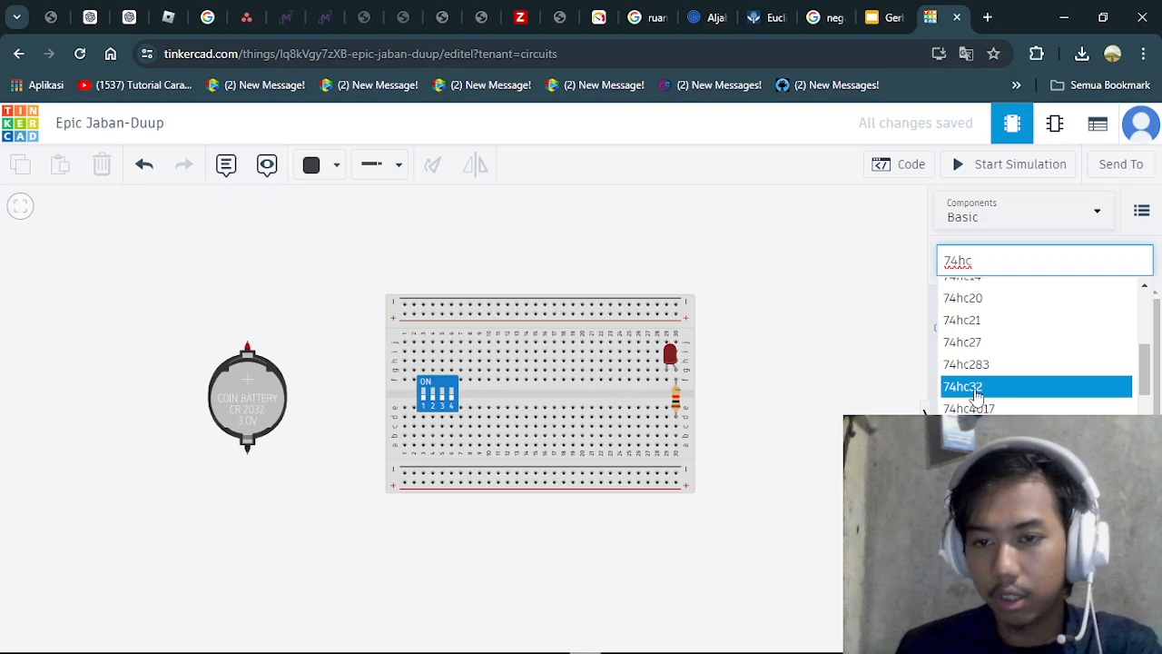
pyautogui.click(877, 18)
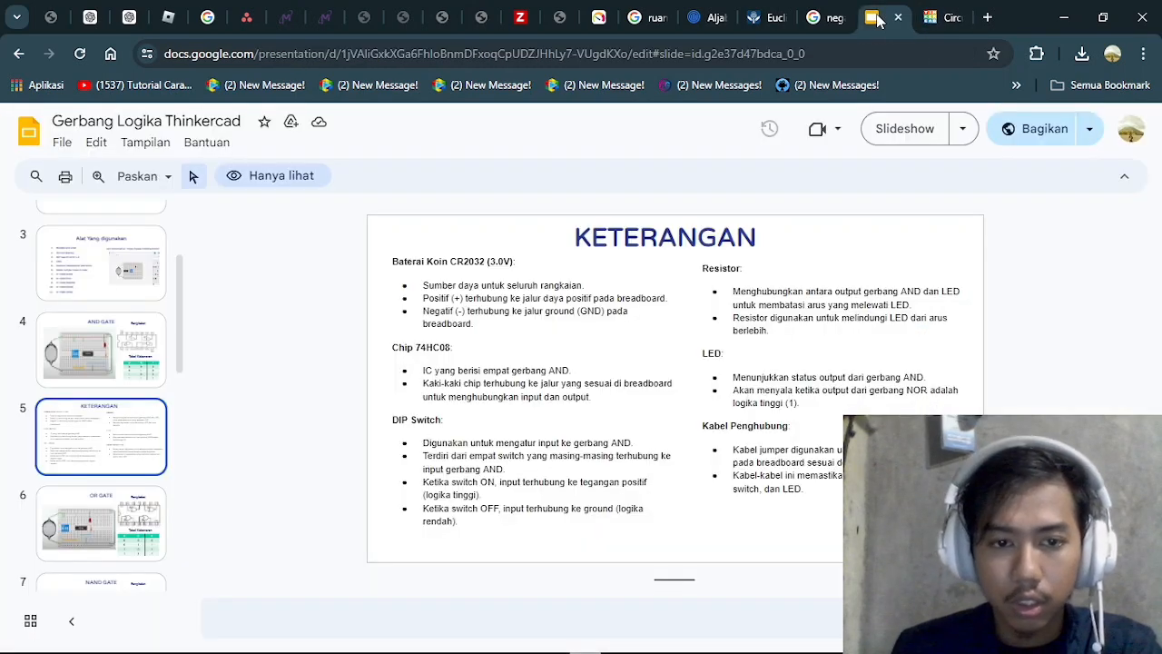
pyautogui.click(943, 17)
pyautogui.click(988, 254)
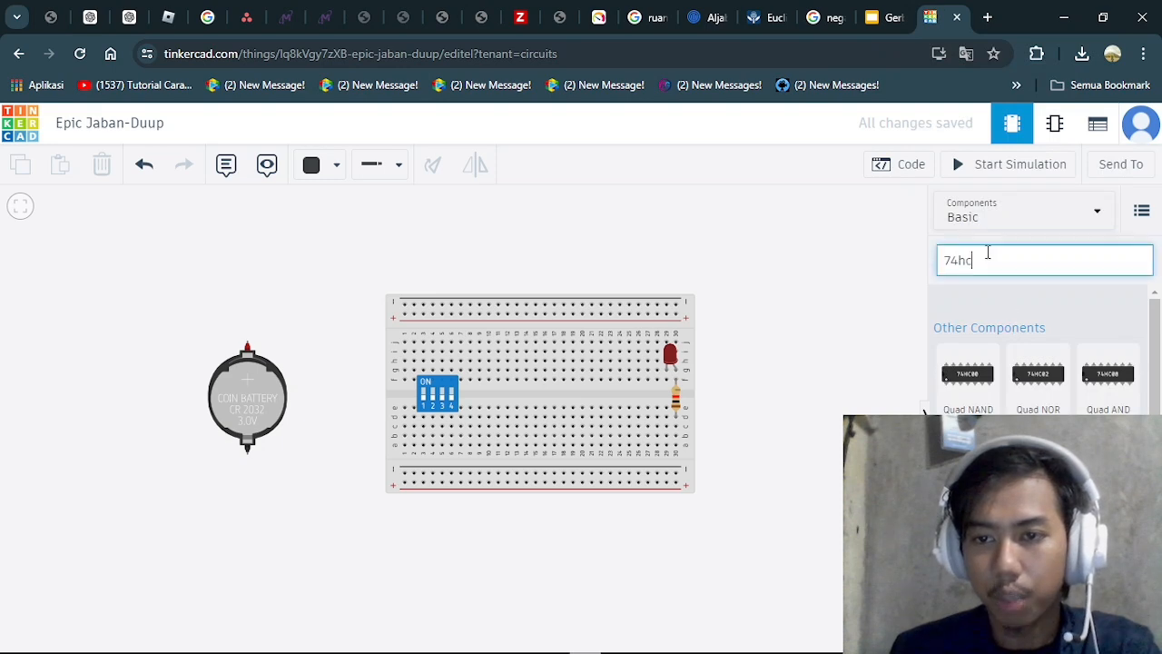
pyautogui.write('08')
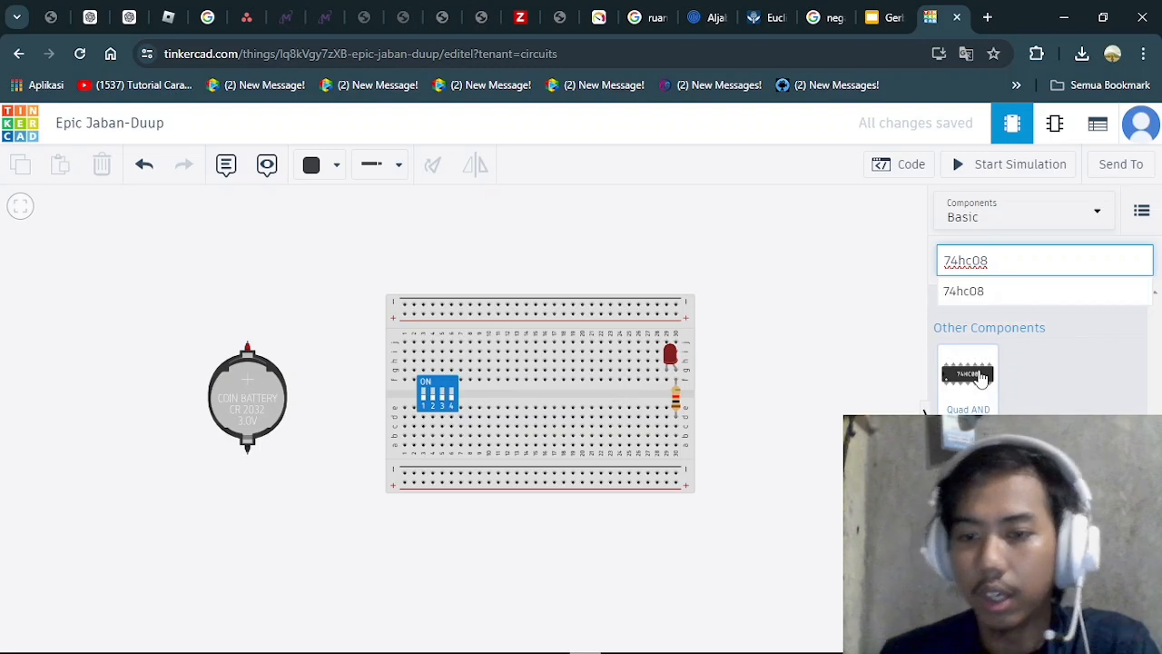
# Step: Place the 74HC08 Quad AND chip across the centre gap in columns 14 to 20 and shift the DIP switch to columns 4 to 7
pyautogui.moveTo(981, 377); pyautogui.dragTo(548, 397)
pyautogui.click(804, 371)
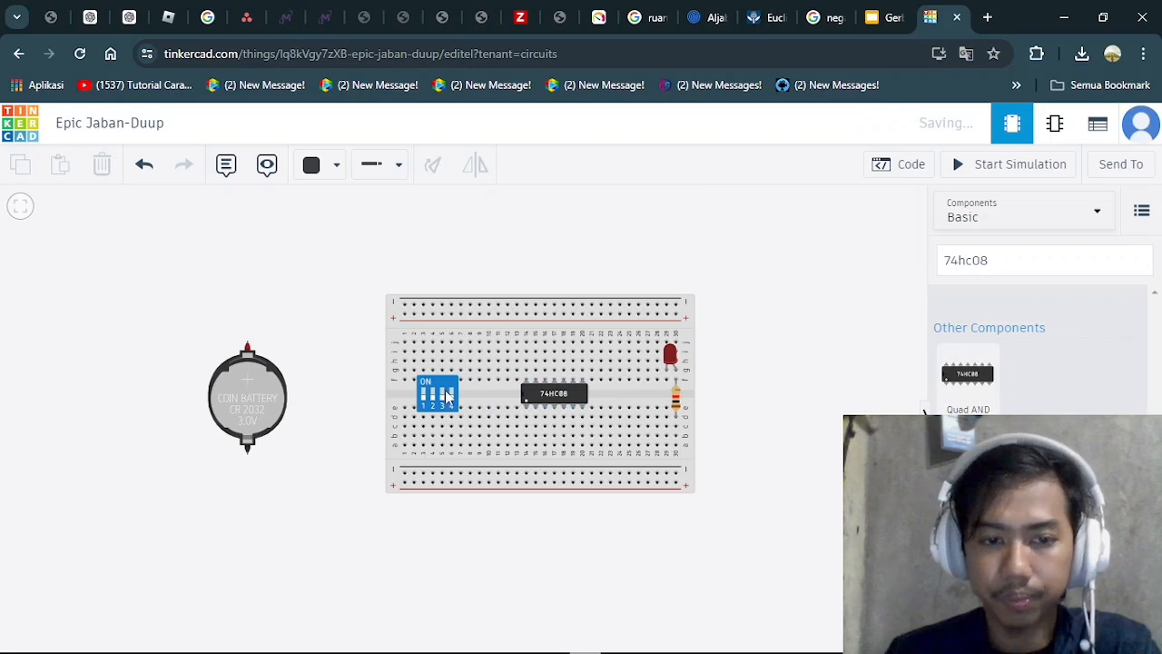
pyautogui.moveTo(441, 390); pyautogui.dragTo(450, 390)
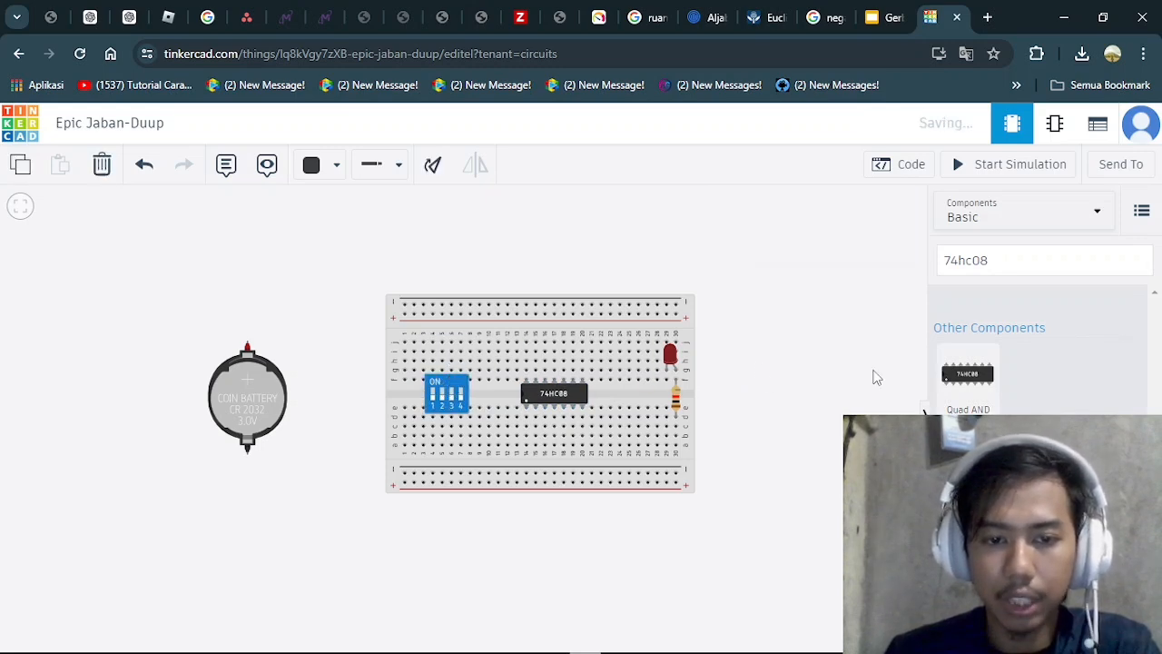
pyautogui.click(834, 379)
# Step: Wire the coin battery's positive terminal to the first hole of the upper positive rail and color the wire green
pyautogui.scroll(3, 814, 326)
pyautogui.moveTo(821, 317); pyautogui.dragTo(929, 298)
pyautogui.scroll(-1, 577, 218)
pyautogui.moveTo(448, 221); pyautogui.dragTo(408, 283)
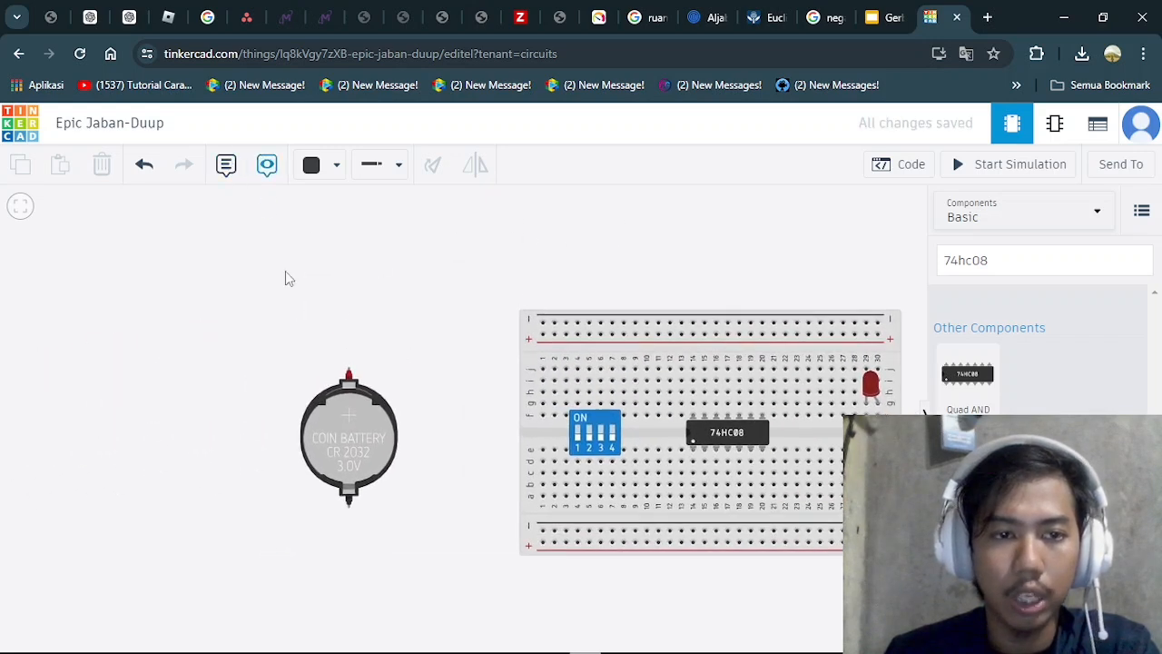
pyautogui.click(350, 376)
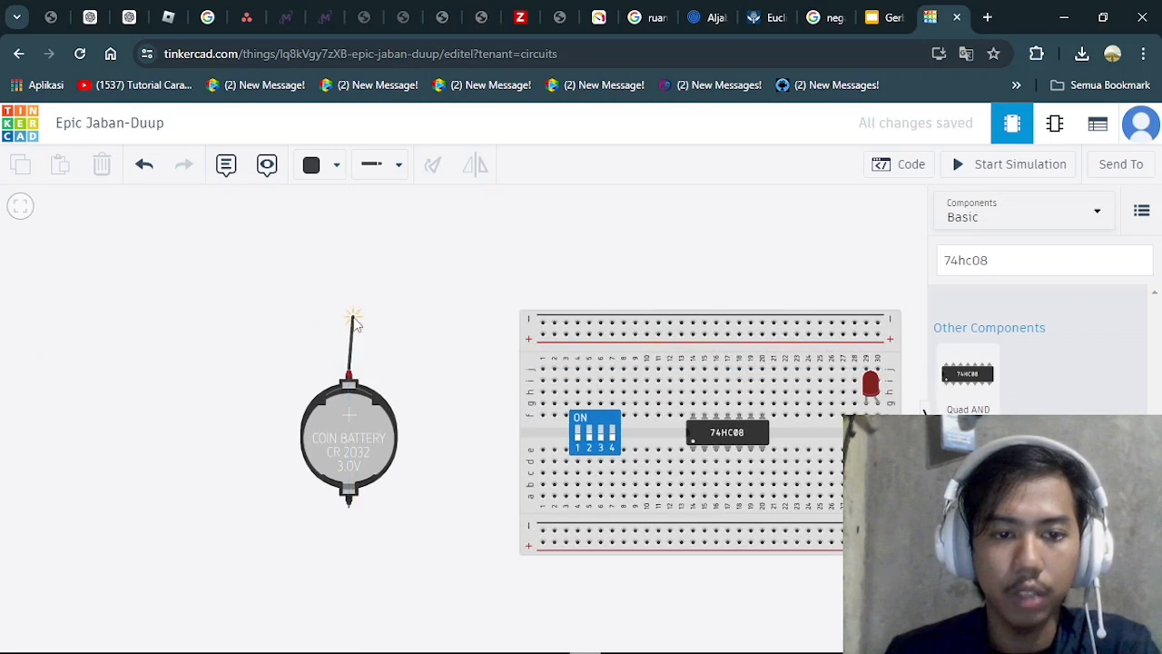
pyautogui.click(543, 336)
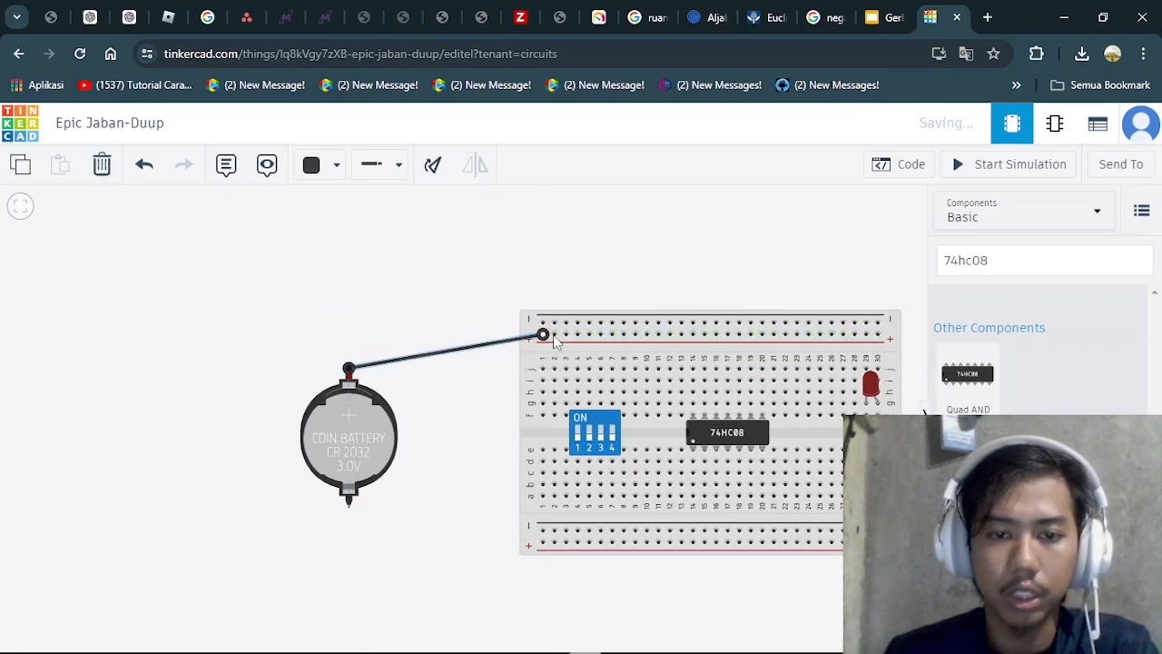
pyautogui.click(335, 167)
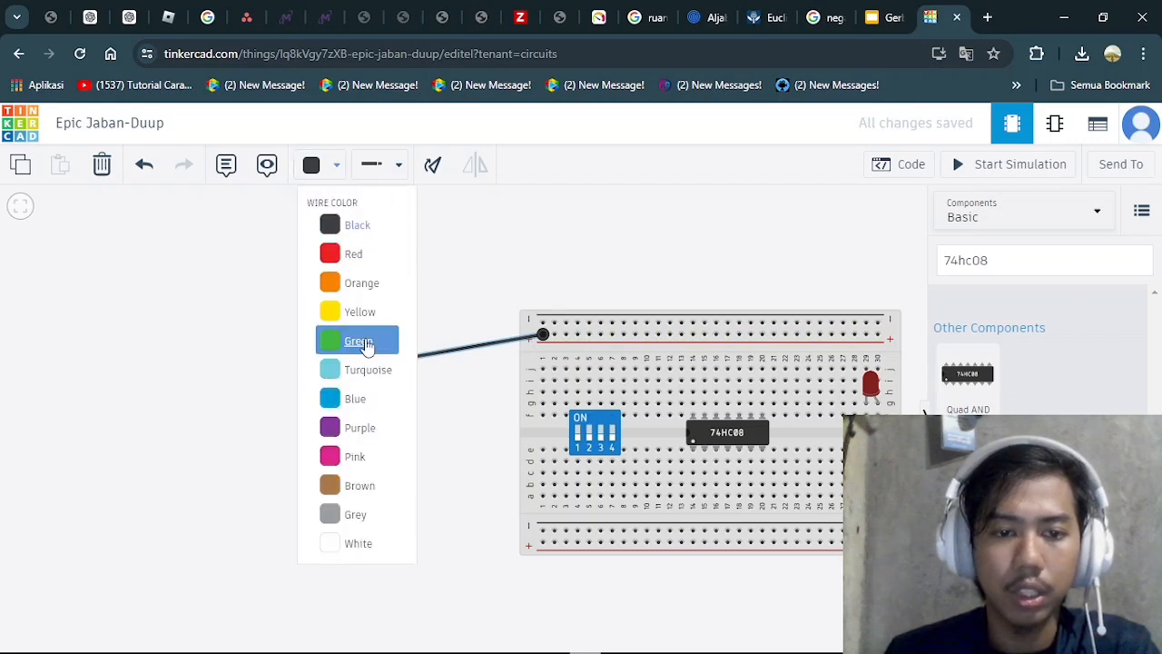
pyautogui.click(365, 340)
# Step: Route a green wire around the breadboard's right side, joining the last holes of the upper and lower positive rails
pyautogui.moveTo(647, 247); pyautogui.dragTo(433, 221)
pyautogui.click(324, 170)
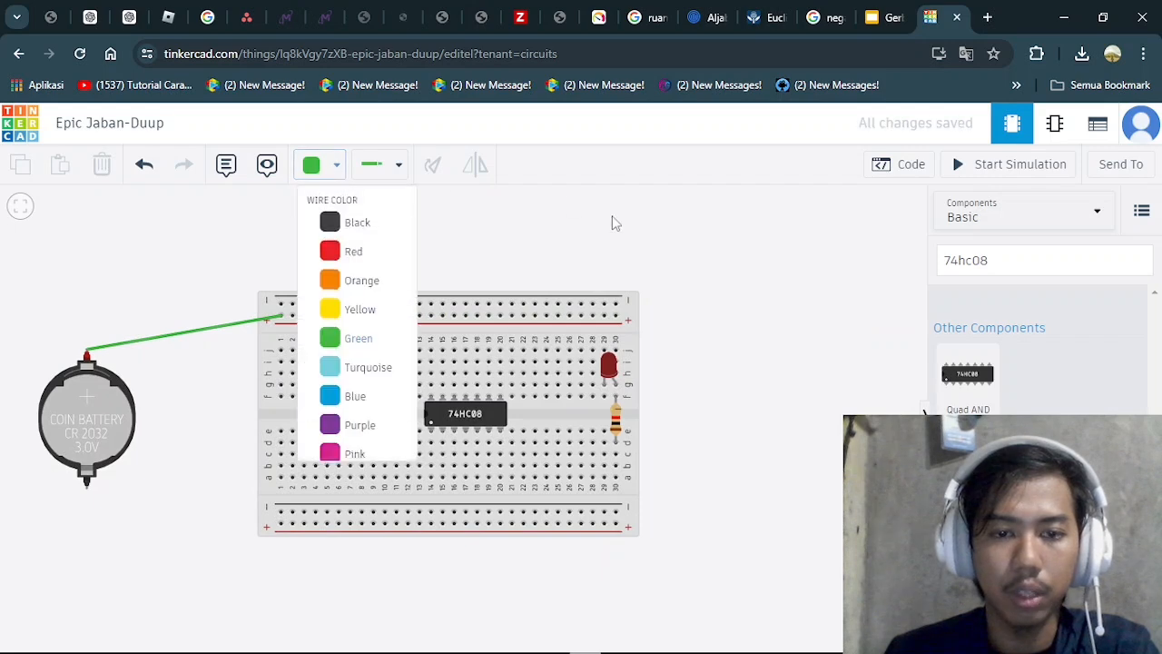
pyautogui.click(365, 343)
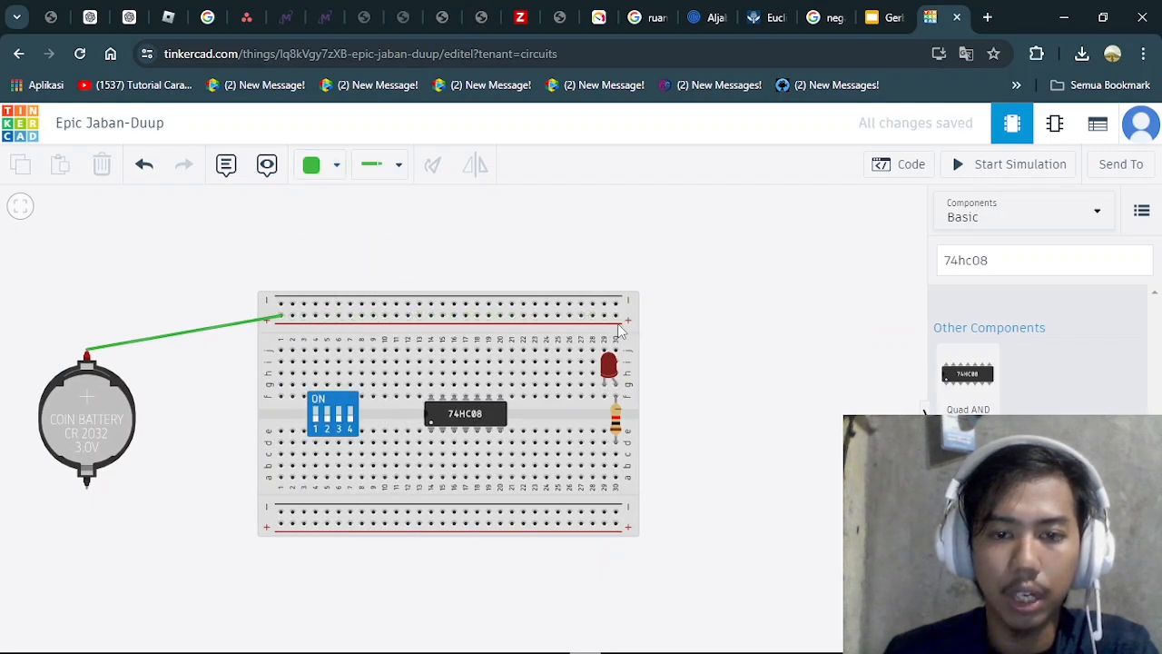
pyautogui.click(618, 318)
pyautogui.click(652, 316)
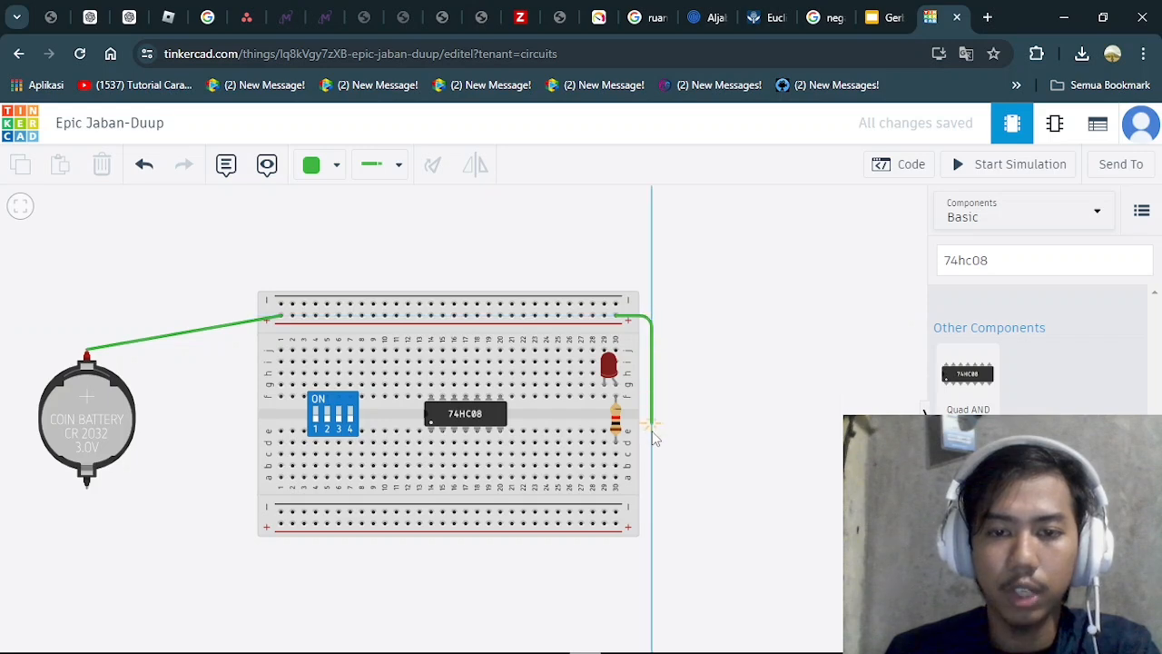
pyautogui.click(652, 530)
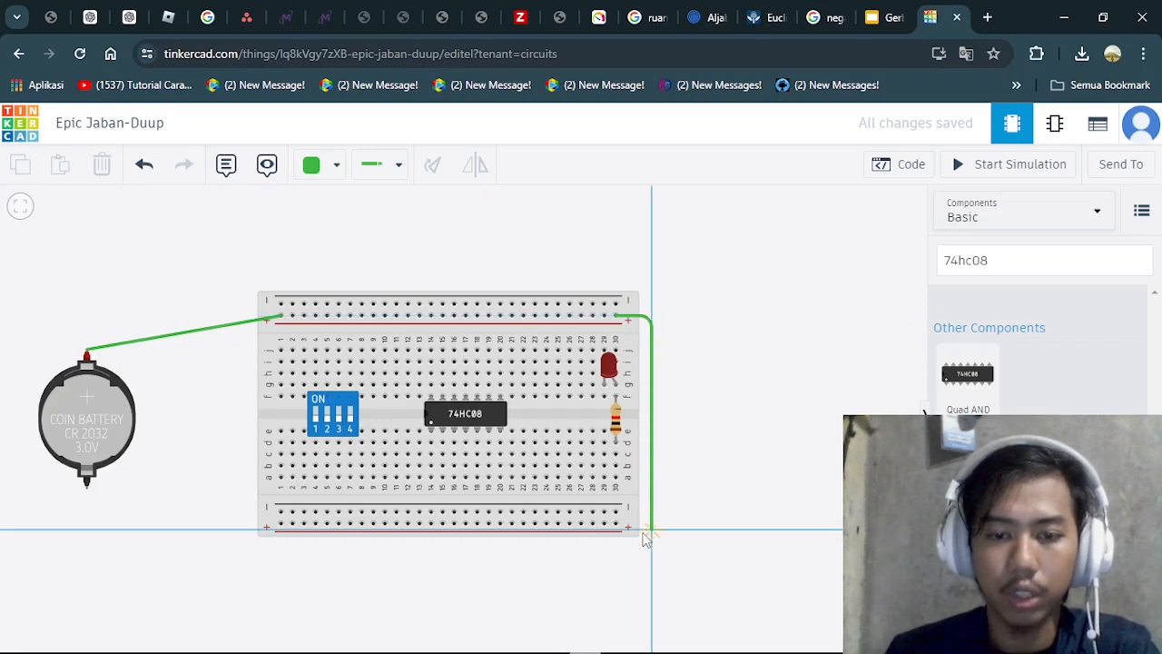
pyautogui.click(616, 526)
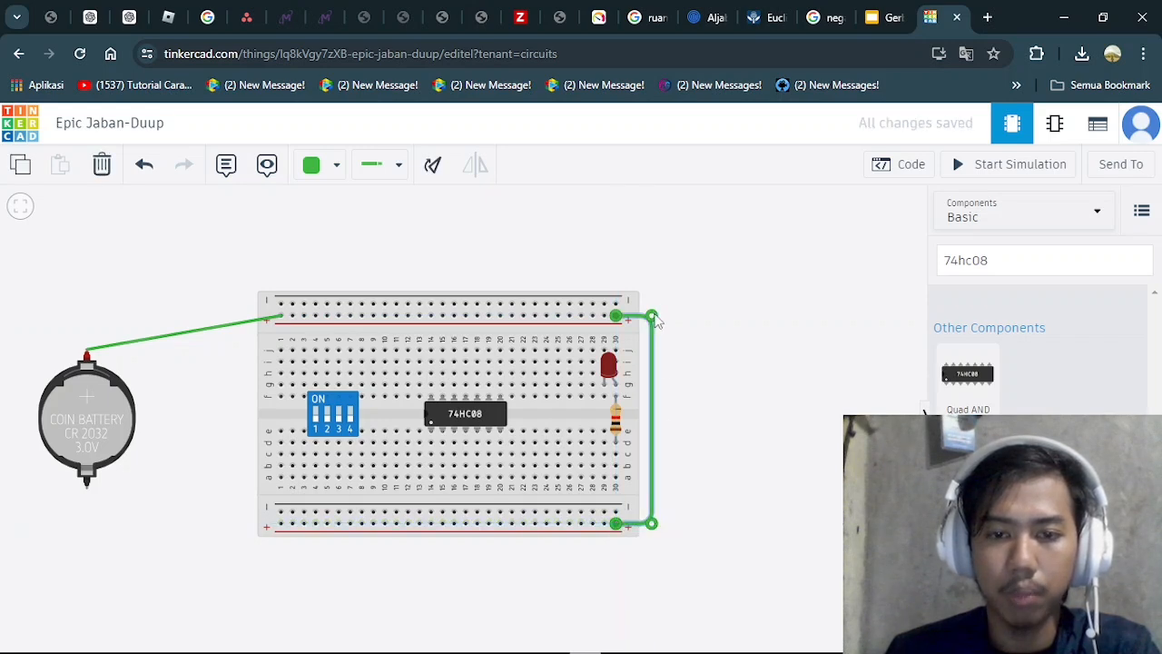
pyautogui.click(752, 379)
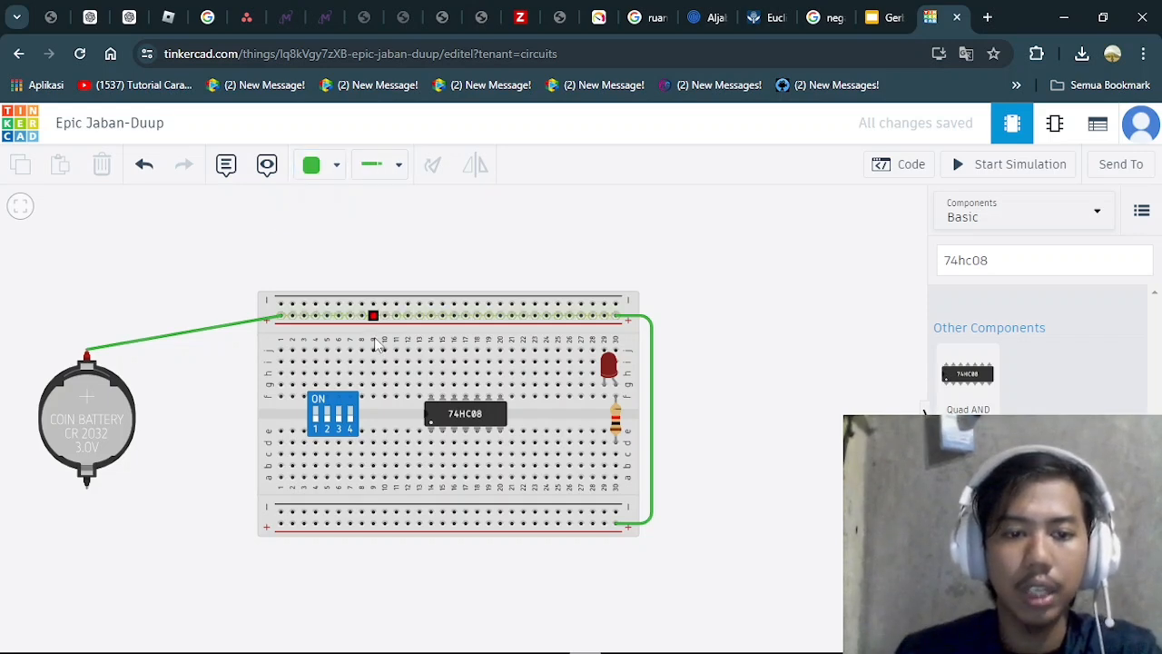
# Step: Connect the upper positive rail to row j in columns 4 and 5 with two green wires for DIP switches 1 and 2
pyautogui.click(316, 318)
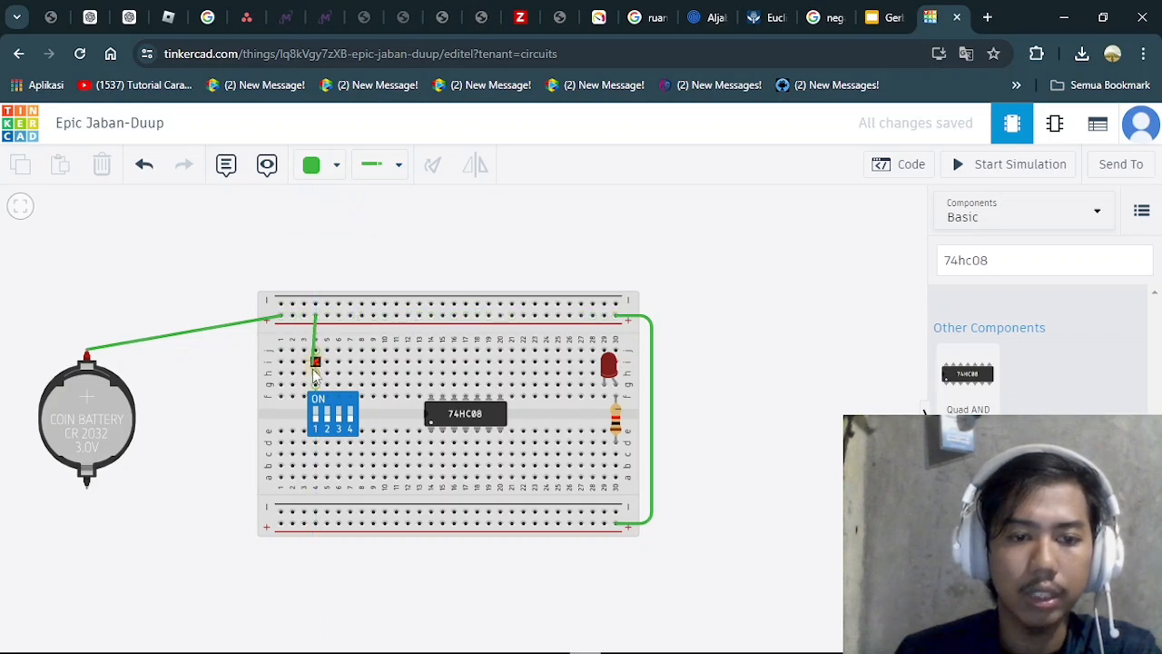
pyautogui.click(315, 351)
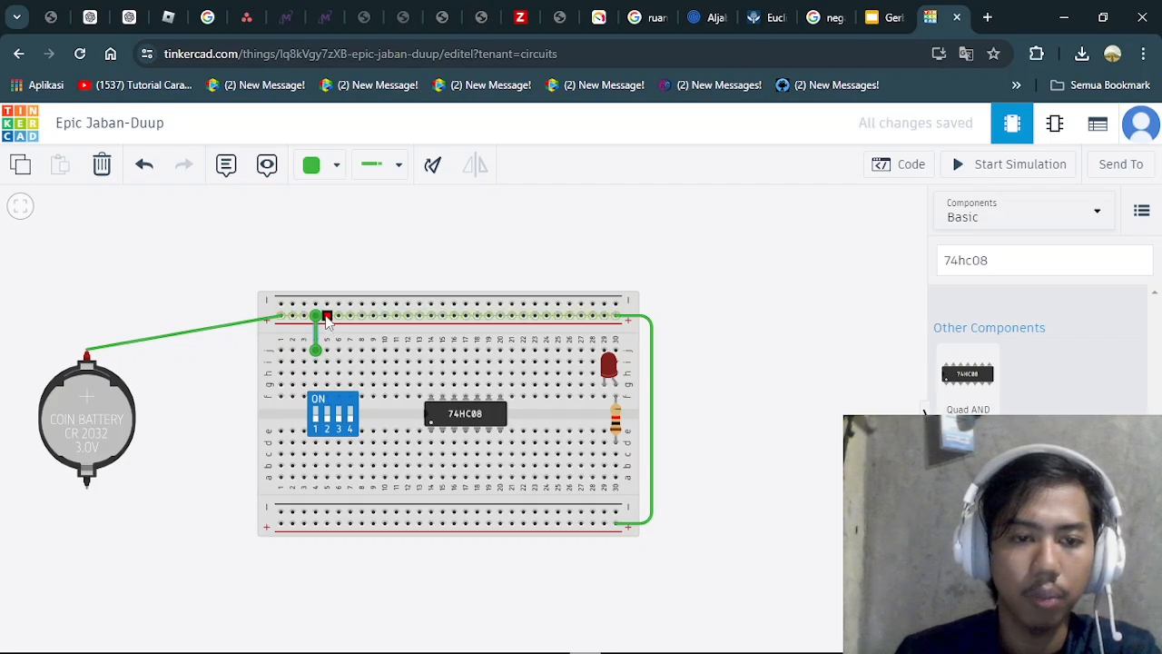
pyautogui.click(327, 316)
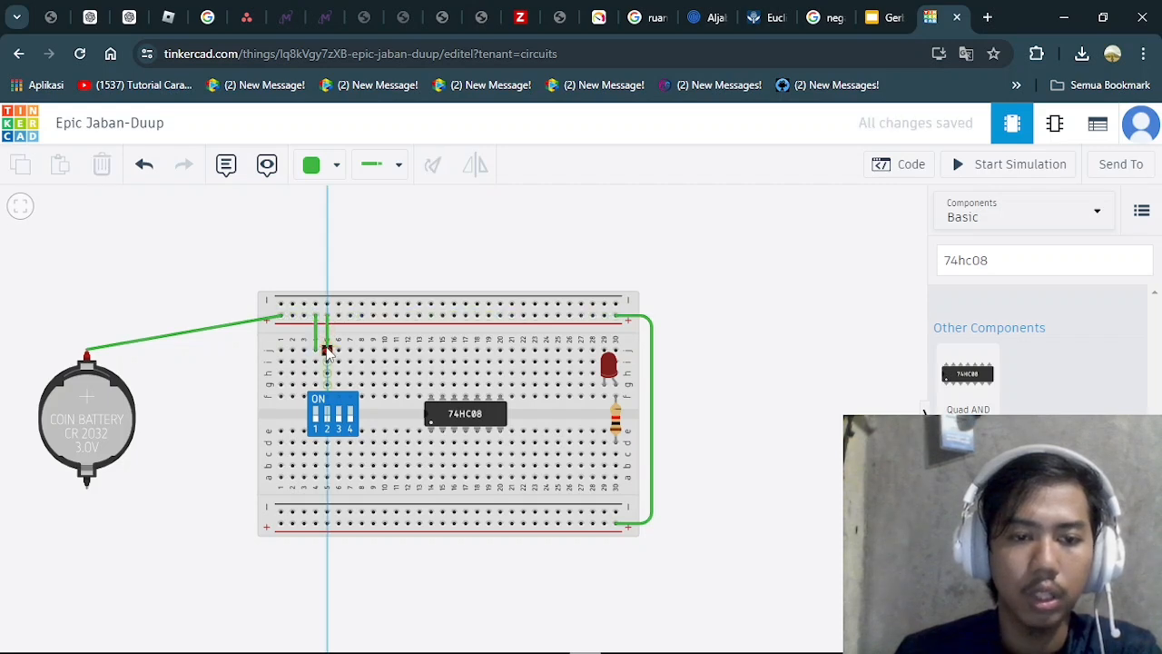
pyautogui.click(327, 350)
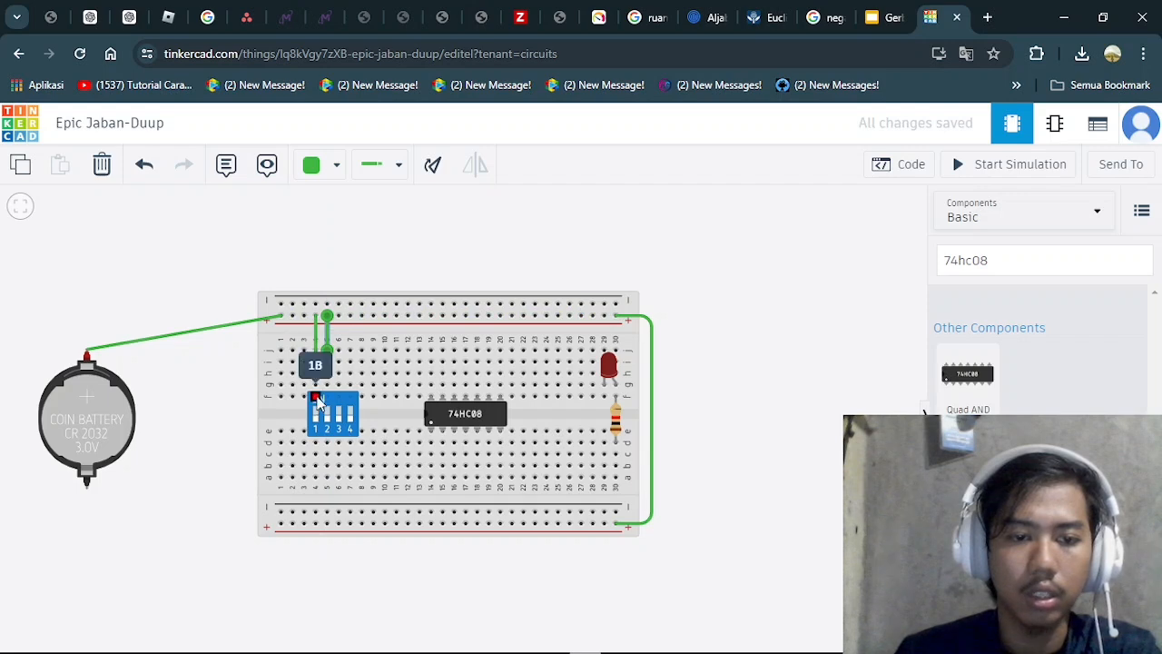
pyautogui.click(717, 339)
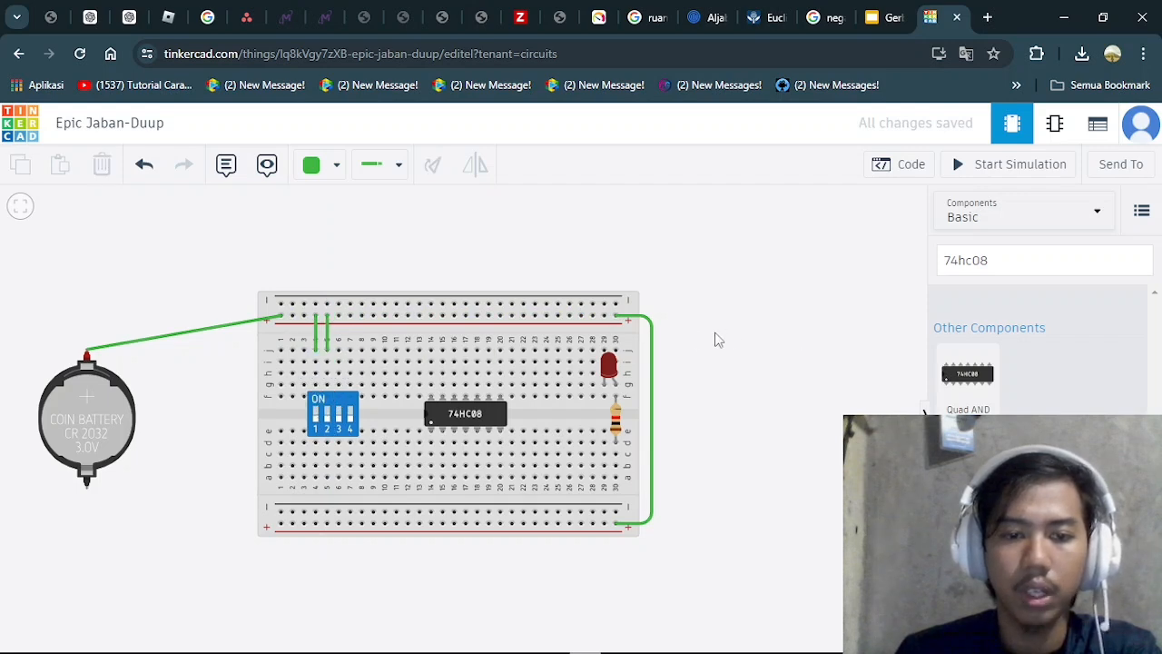
# Step: Connect the upper positive rail to row j in column 14 with a green wire to power the 74HC08 chip
pyautogui.click(430, 319)
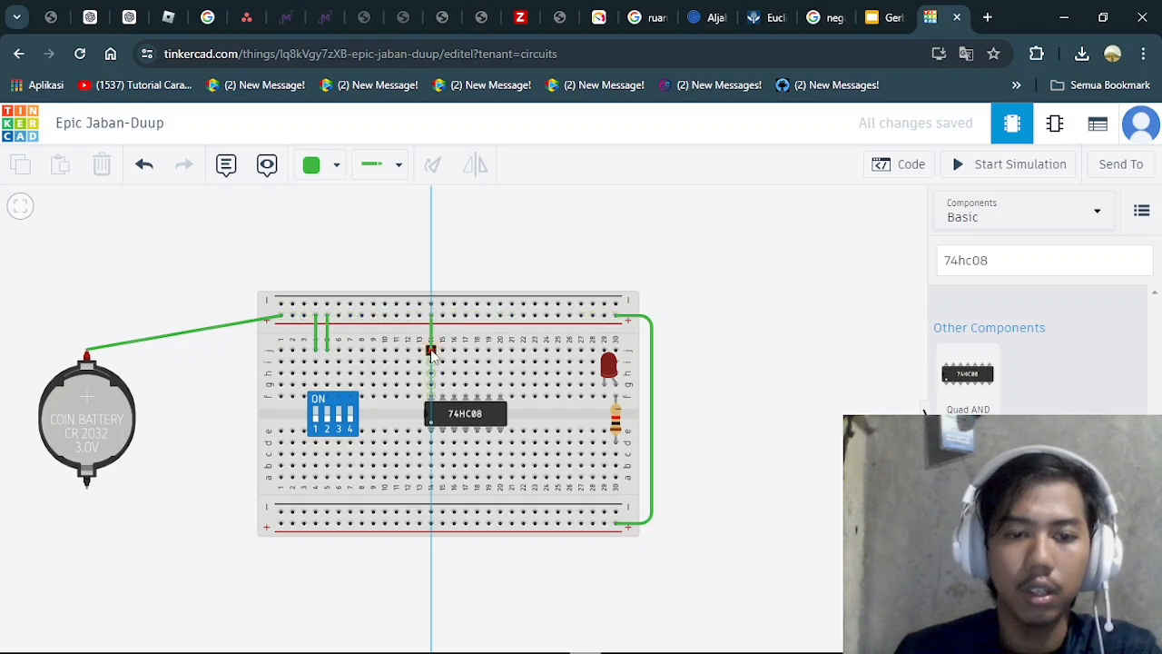
pyautogui.click(431, 351)
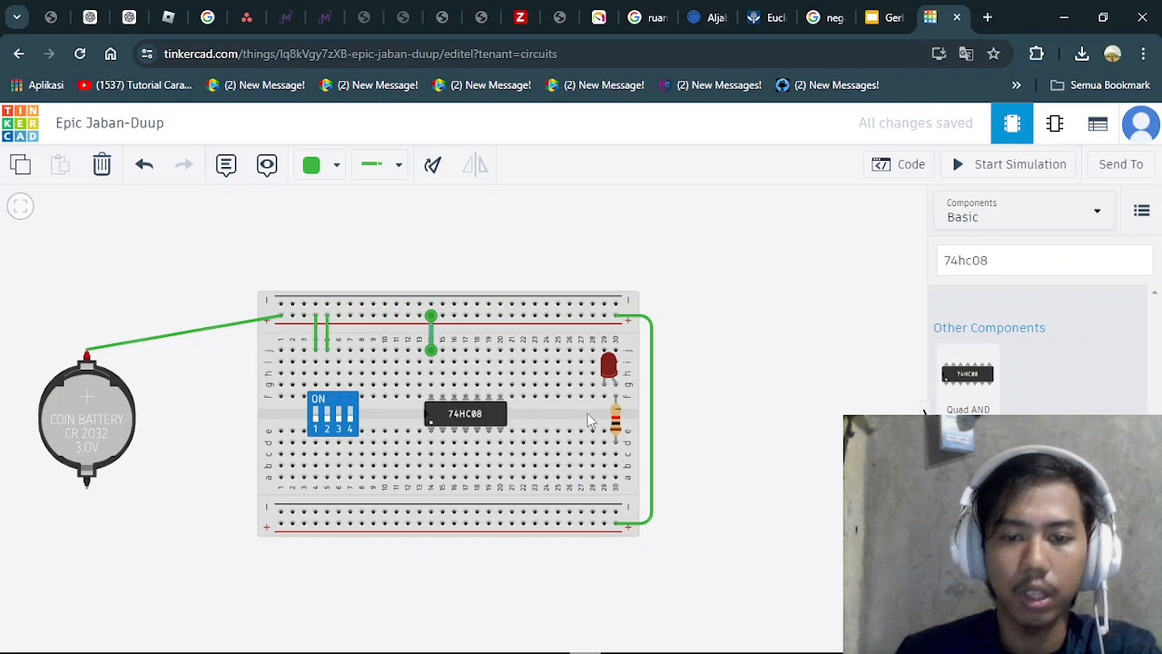
pyautogui.click(714, 341)
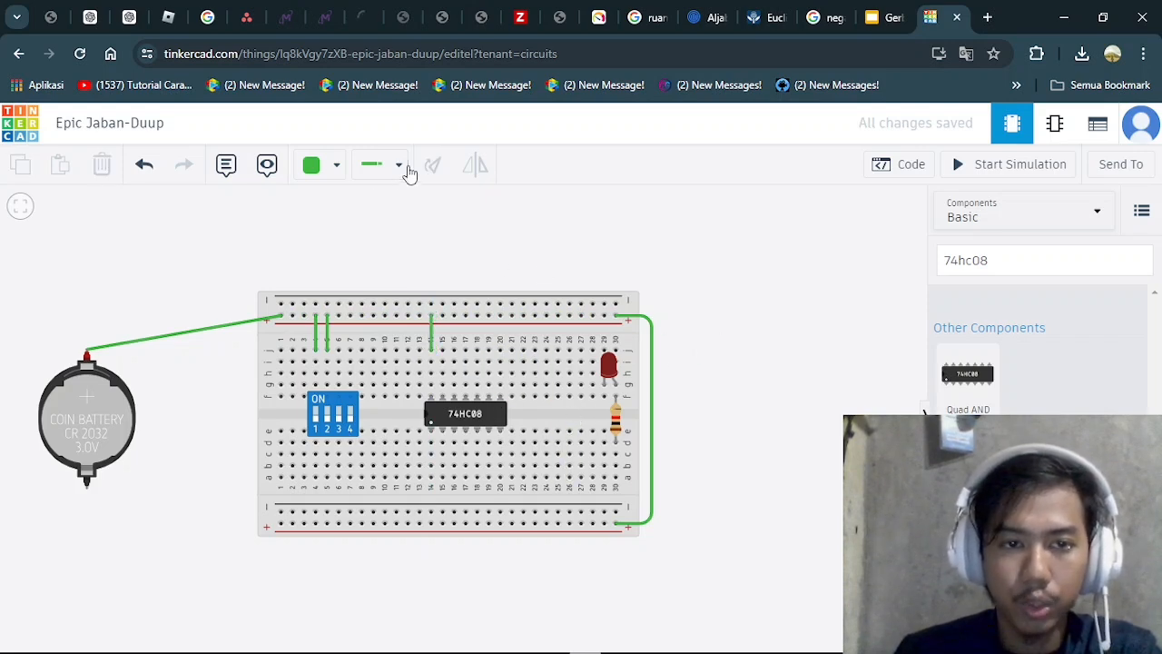
# Step: Wire the coin battery's negative terminal to the first hole of the lower negative rail in black
pyautogui.click(318, 164)
pyautogui.click(354, 224)
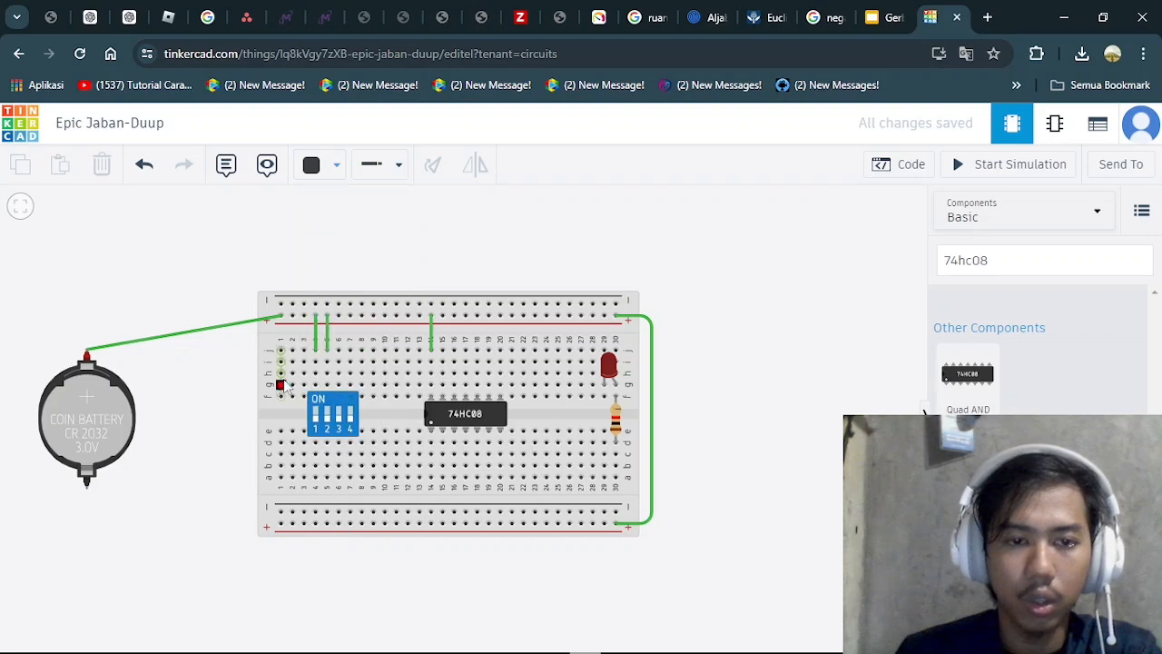
pyautogui.click(87, 482)
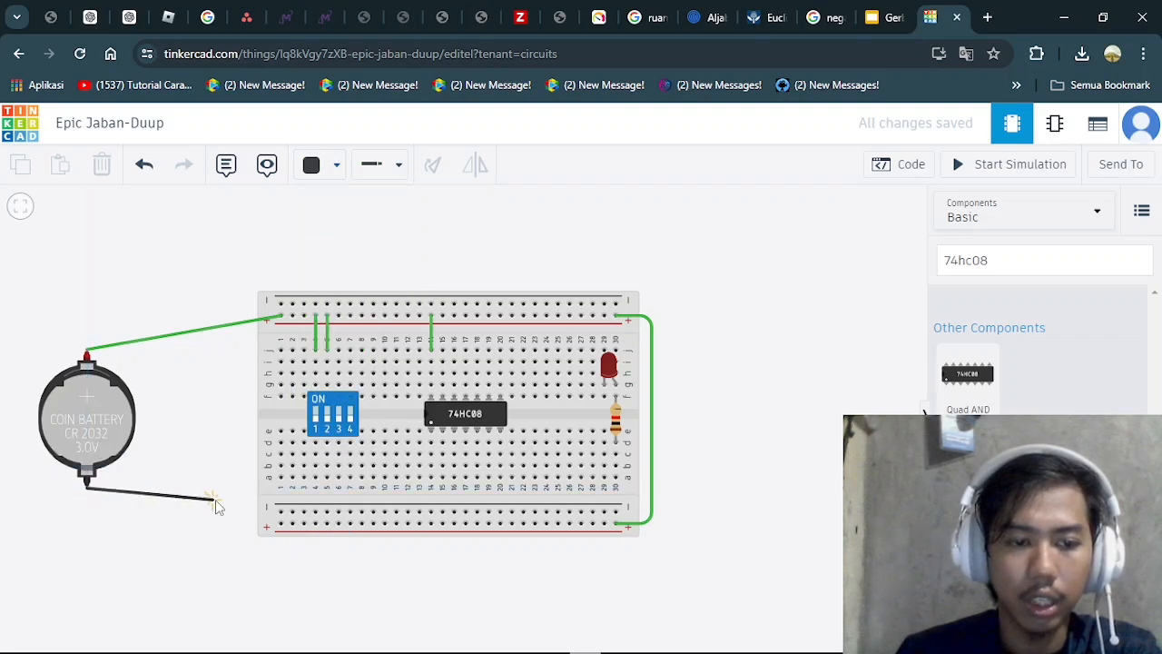
pyautogui.click(280, 514)
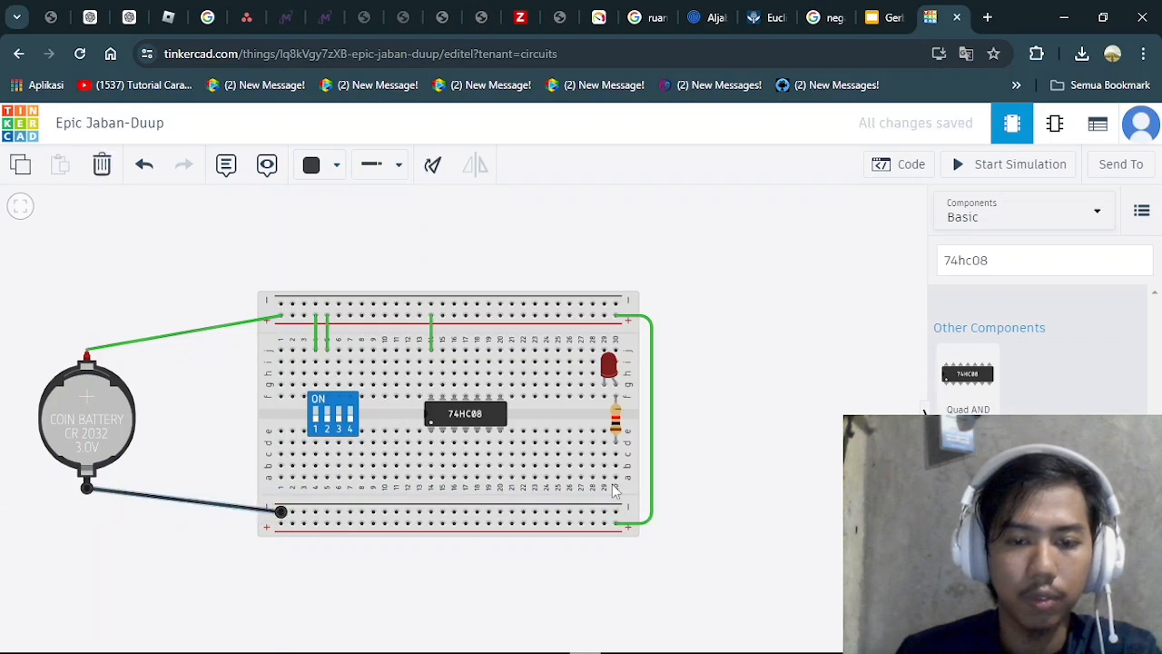
# Step: Route a black wire around the breadboard's right side, joining the last holes of the lower and upper negative rails
pyautogui.click(619, 514)
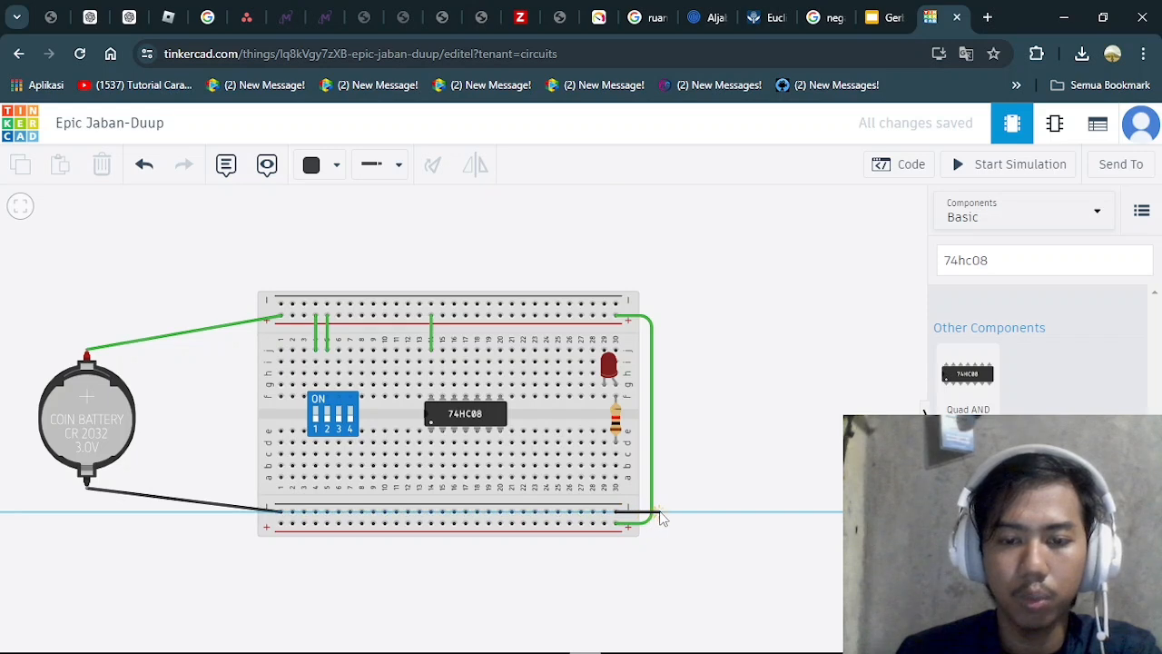
pyautogui.click(662, 514)
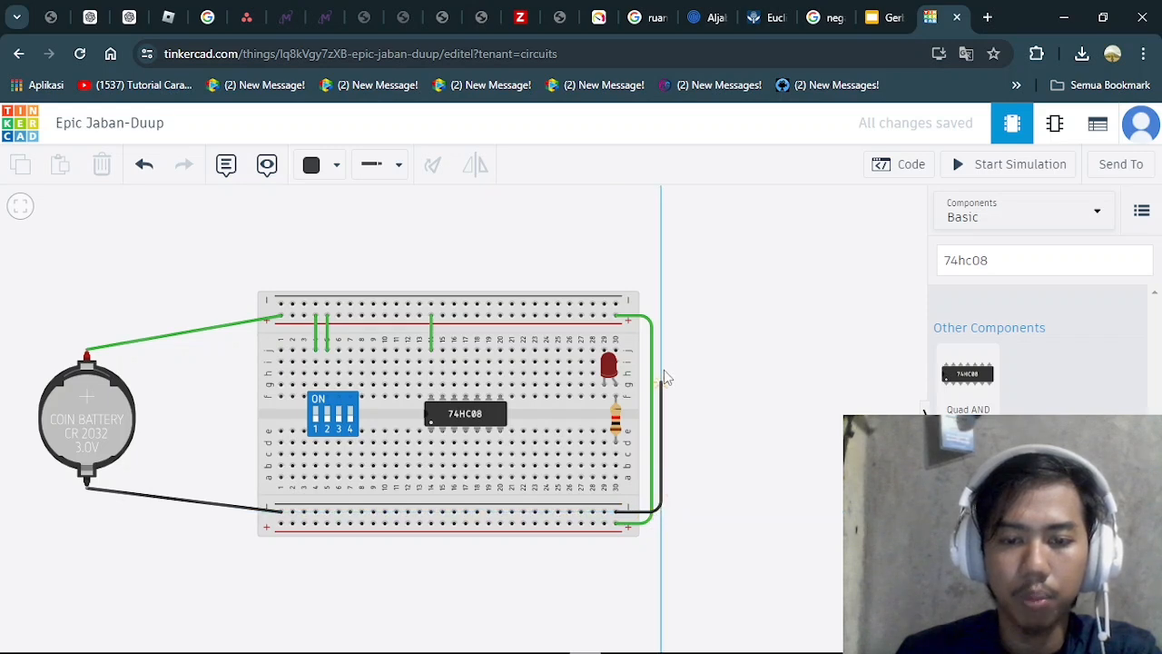
pyautogui.click(662, 303)
pyautogui.click(620, 307)
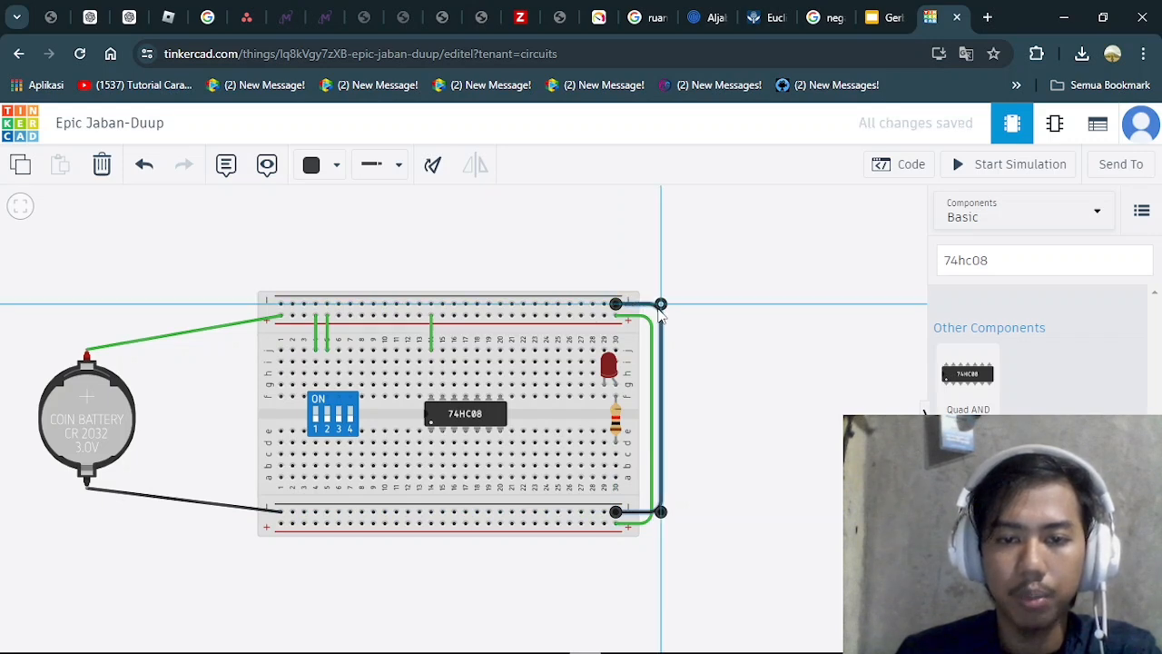
pyautogui.click(731, 439)
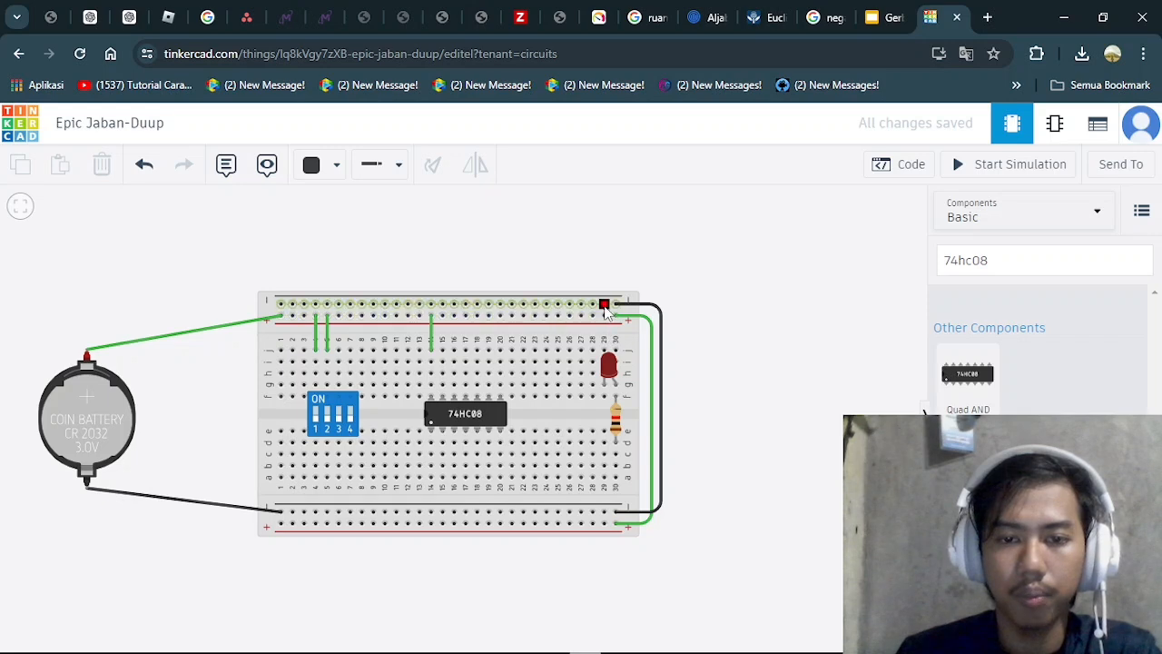
# Step: Ground the LED's column 29 to the upper negative rail and the chip's column 20 to the lower negative rail with black wires
pyautogui.click(604, 305)
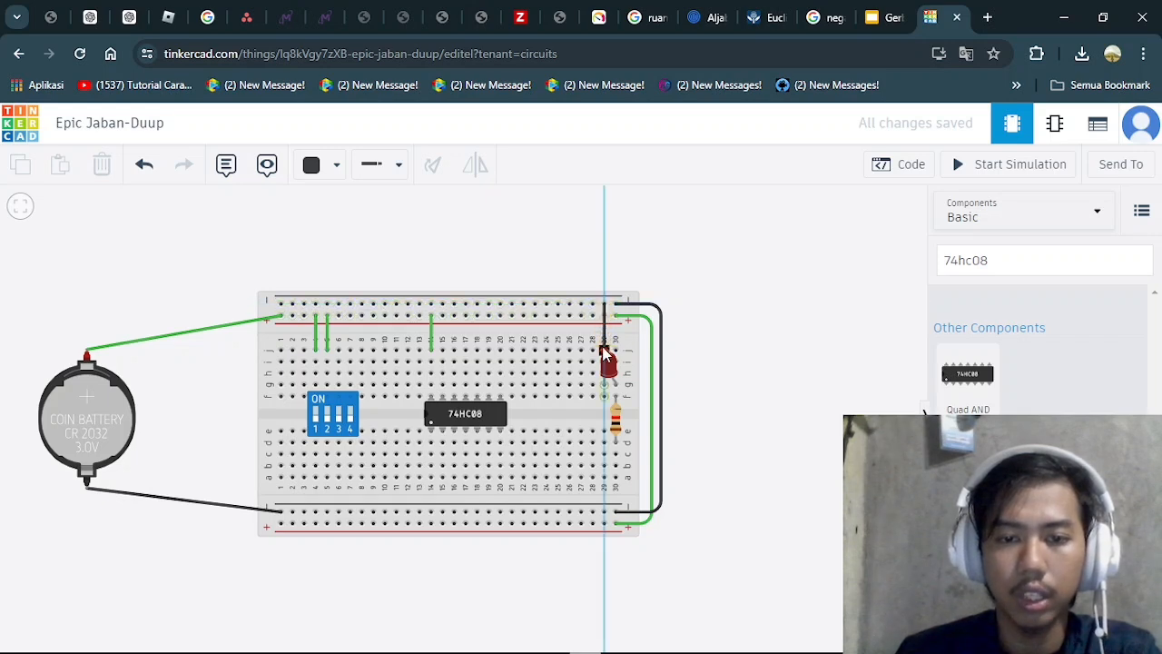
pyautogui.click(604, 348)
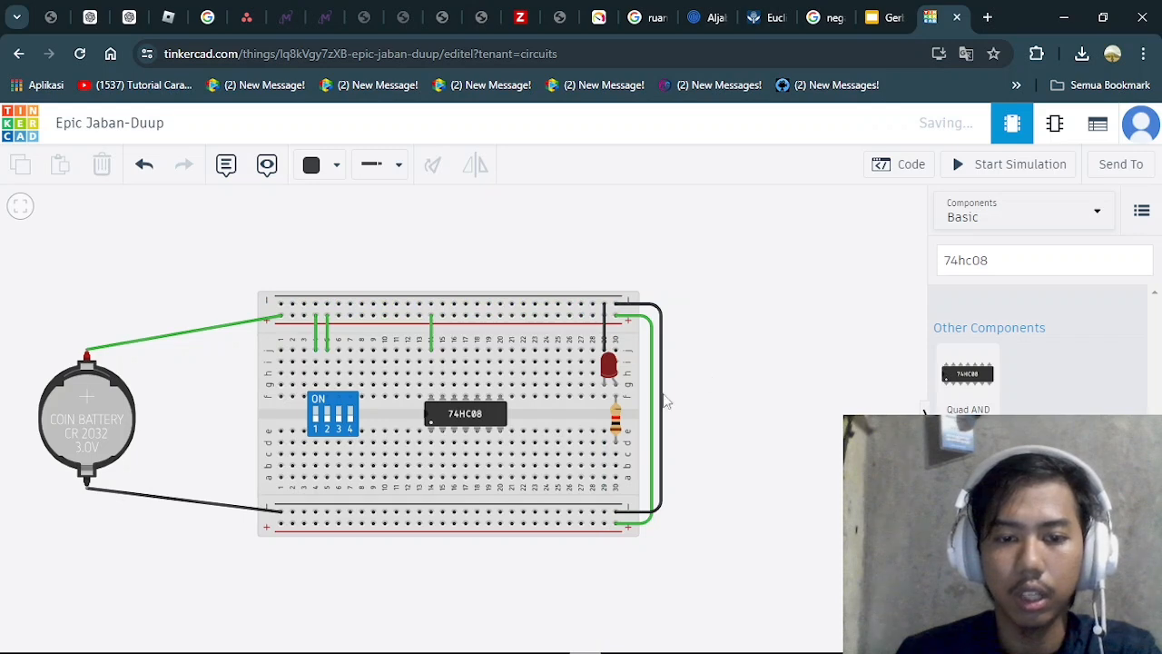
pyautogui.click(501, 479)
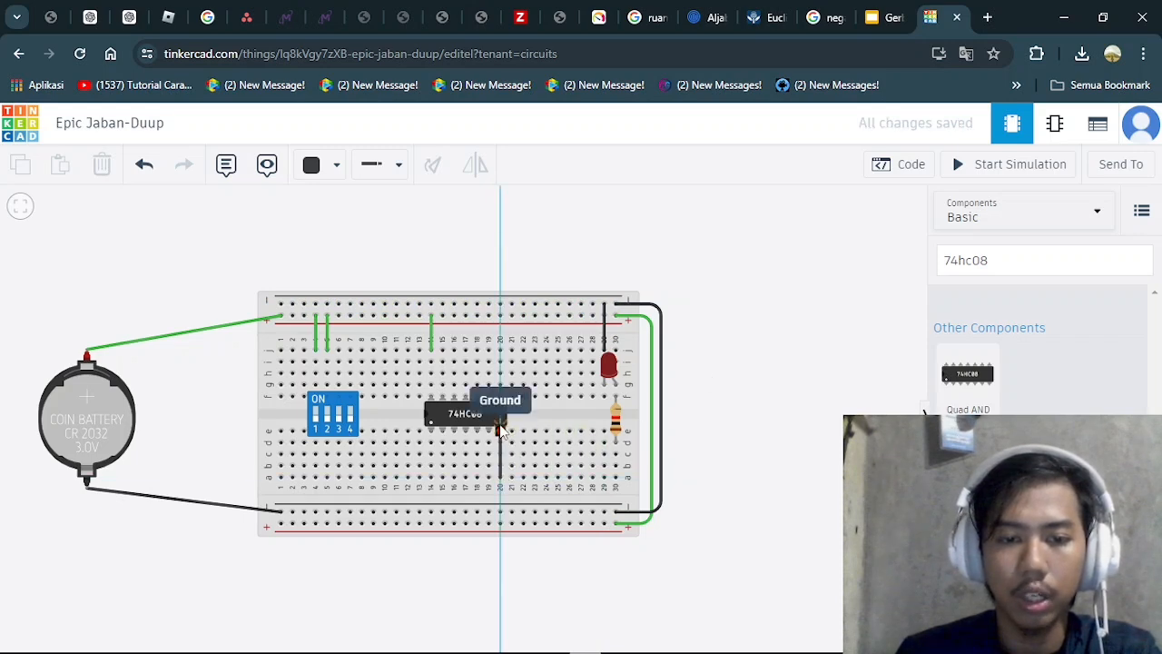
pyautogui.click(500, 513)
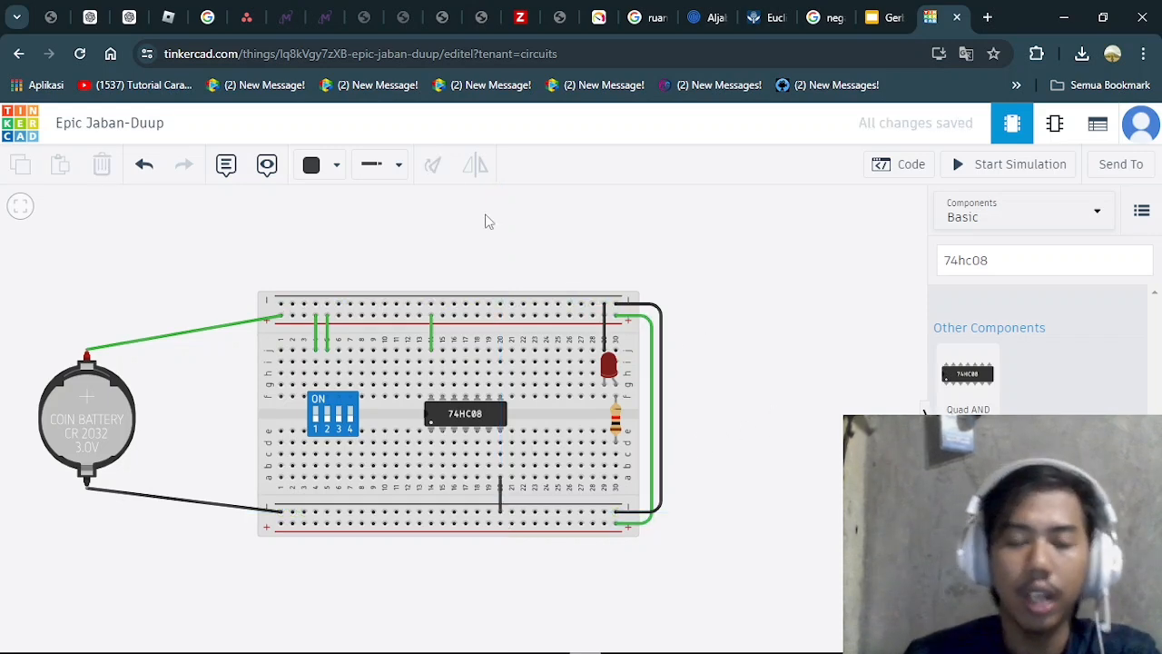
# Step: Route an orange wire from DIP switch 2 at column 5, row a, to the chip's column 14, row a, bending it below the row
pyautogui.click(331, 166)
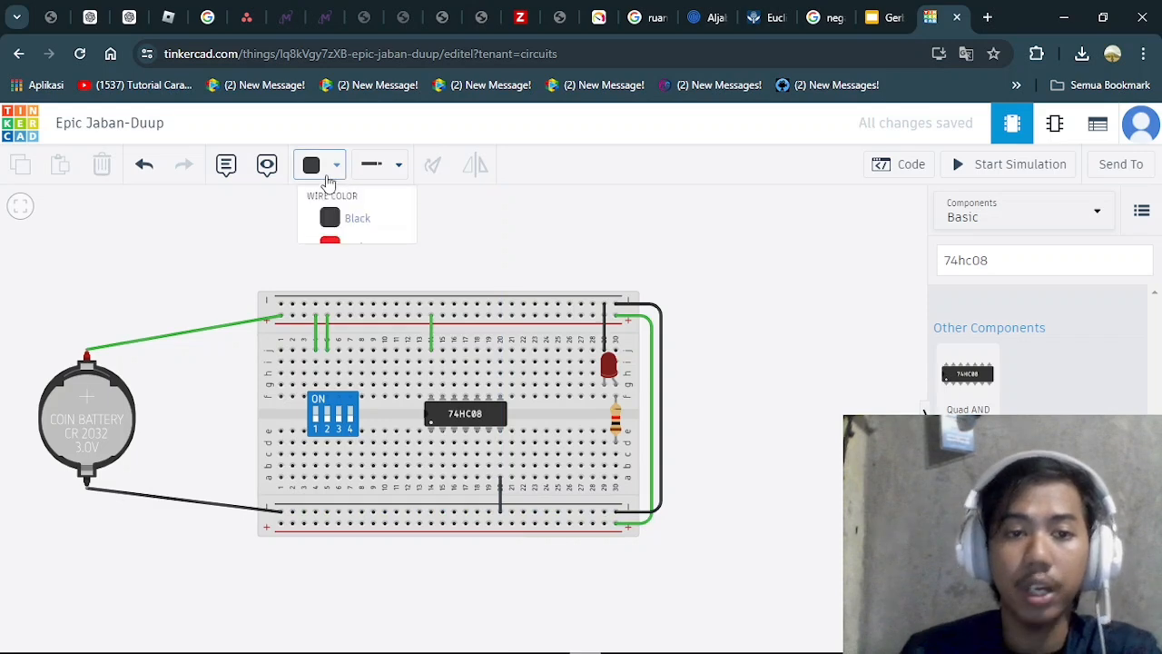
pyautogui.click(359, 284)
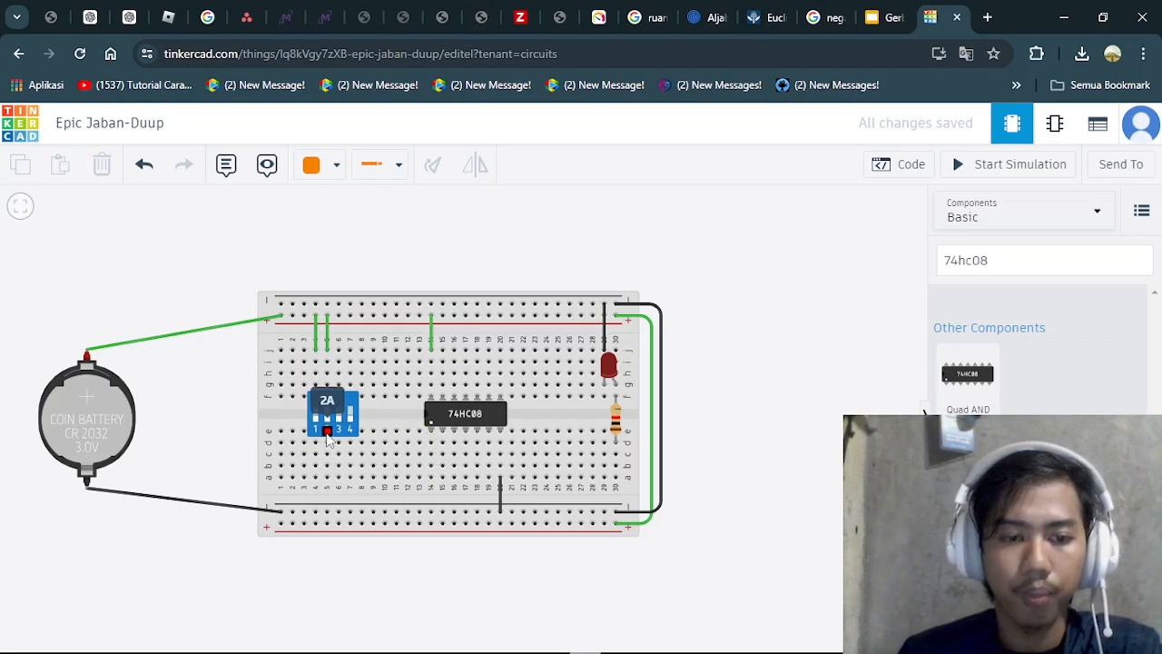
pyautogui.click(326, 479)
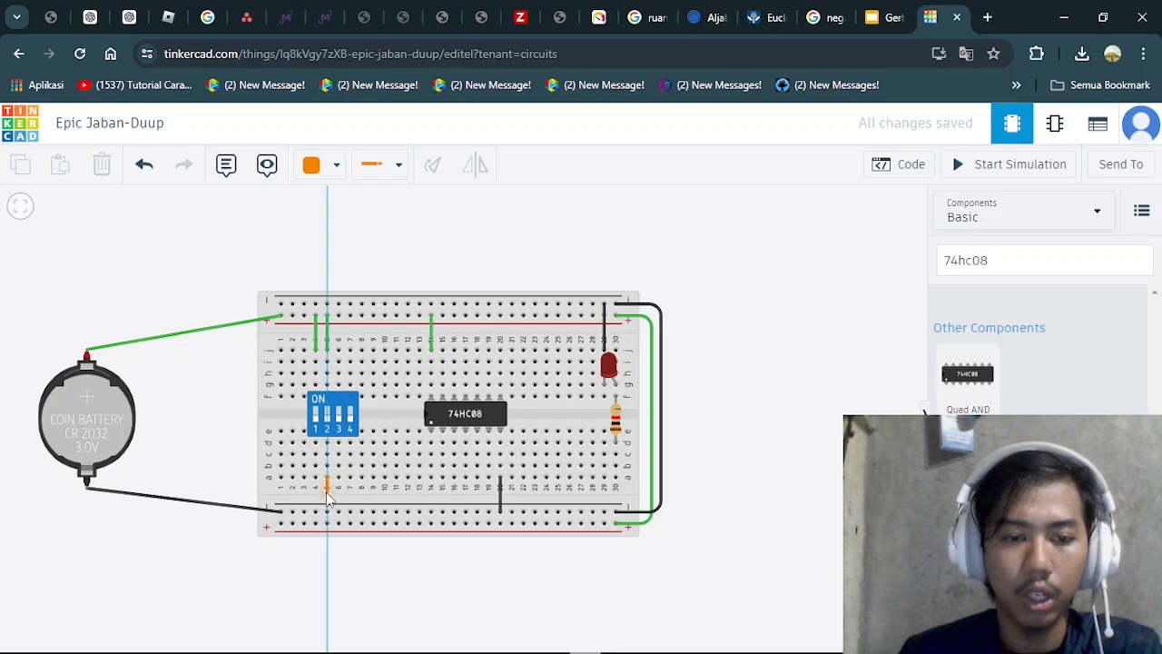
pyautogui.click(328, 497)
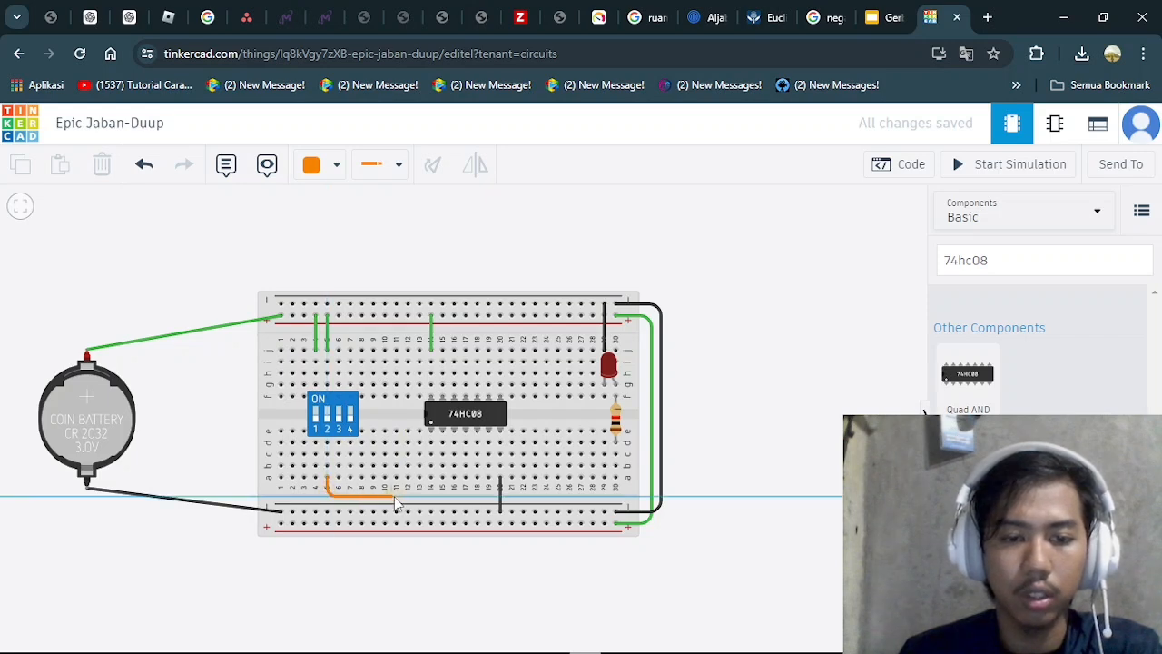
pyautogui.click(446, 497)
pyautogui.click(442, 478)
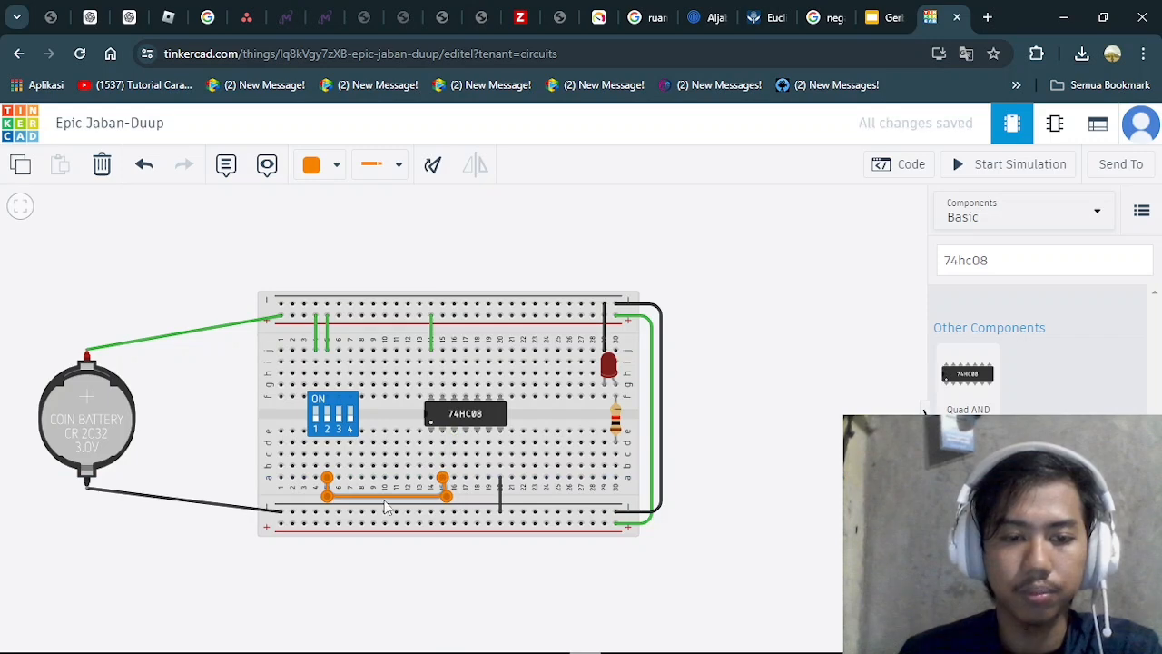
pyautogui.moveTo(444, 478)
pyautogui.mouseDown()
pyautogui.moveTo(431, 479)
pyautogui.moveTo(432, 497)
pyautogui.mouseUp()
pyautogui.click(790, 465)
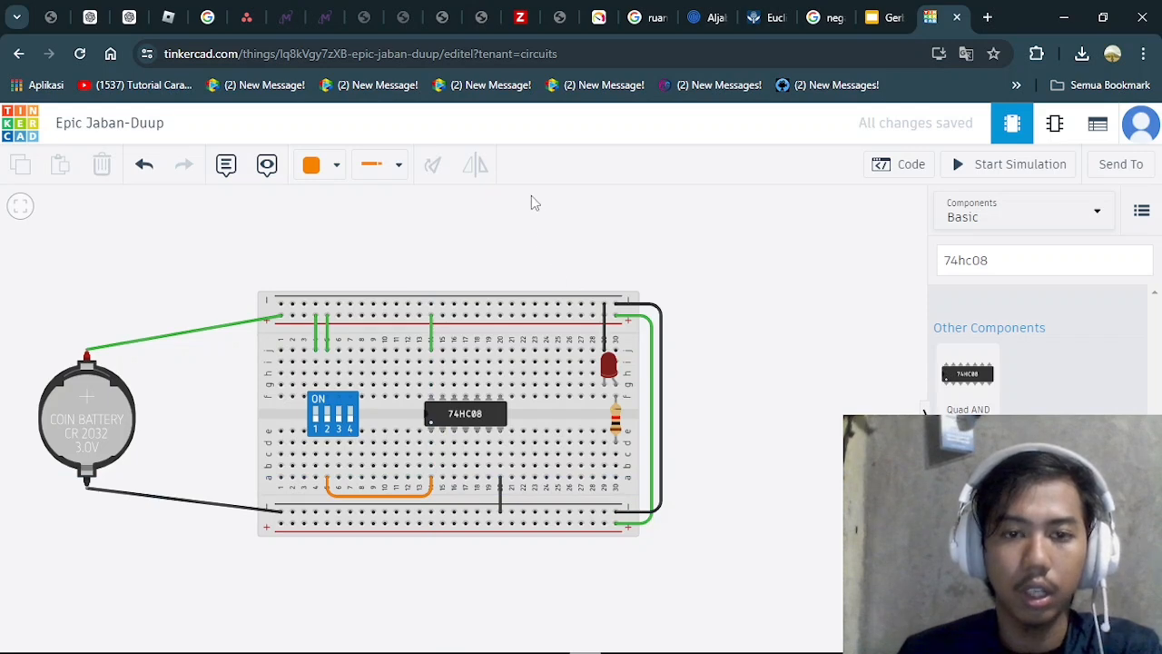
pyautogui.click(336, 166)
pyautogui.click(332, 310)
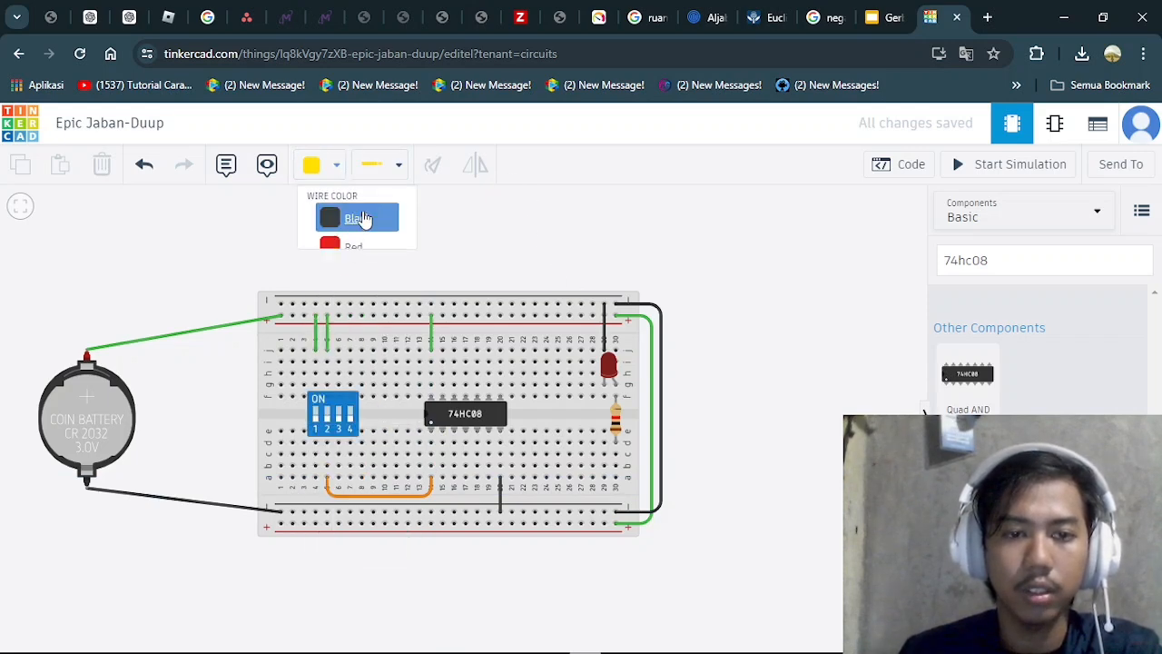
pyautogui.click(315, 478)
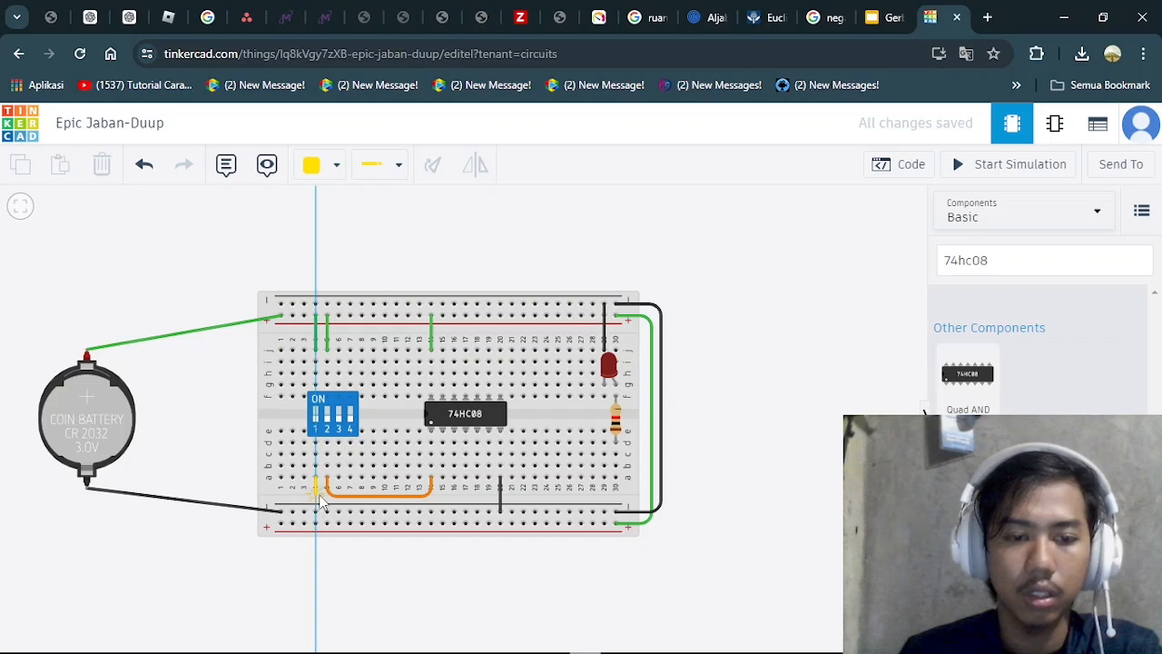
pyautogui.click(318, 503)
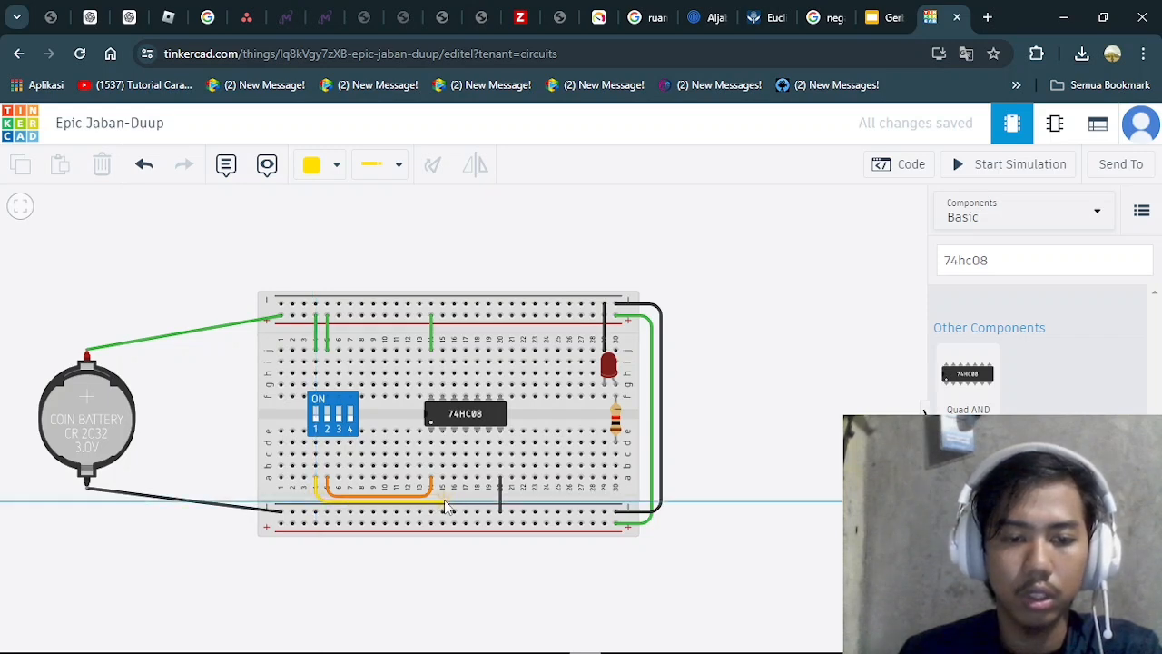
pyautogui.click(445, 503)
pyautogui.click(442, 479)
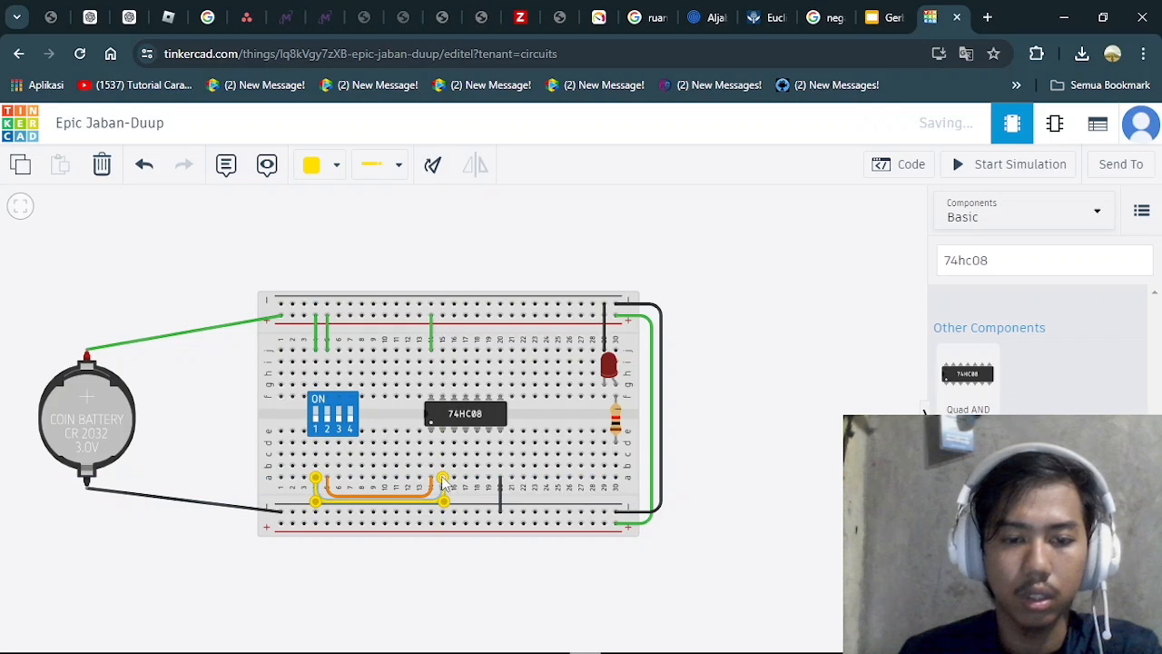
pyautogui.moveTo(442, 482); pyautogui.dragTo(441, 479)
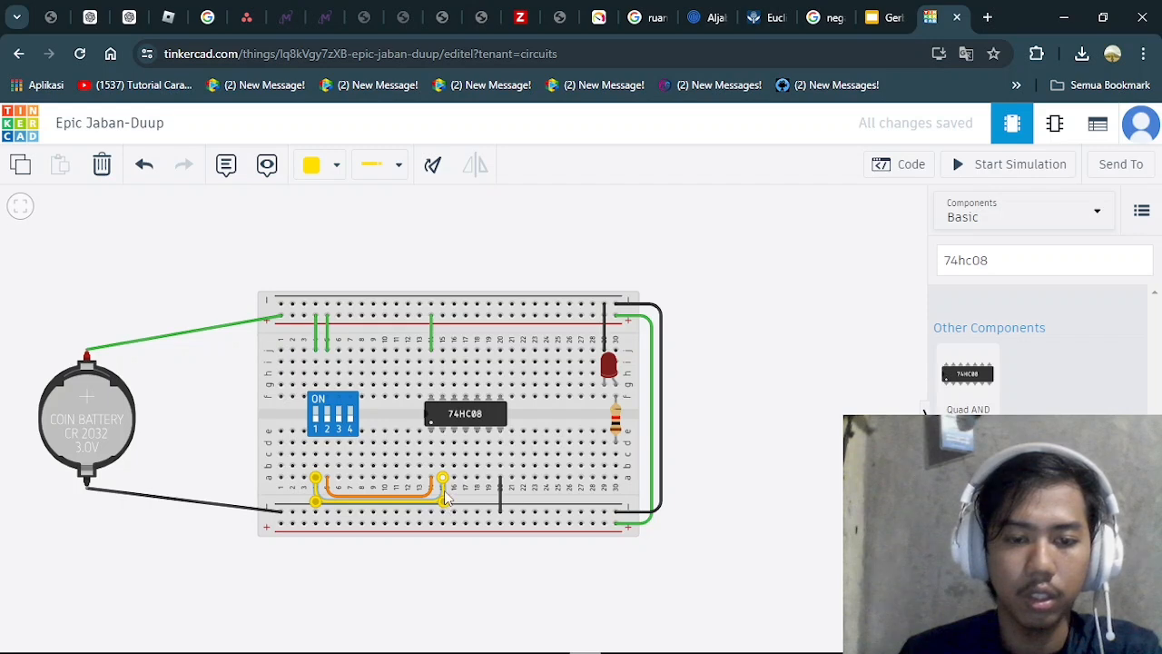
pyautogui.click(101, 165)
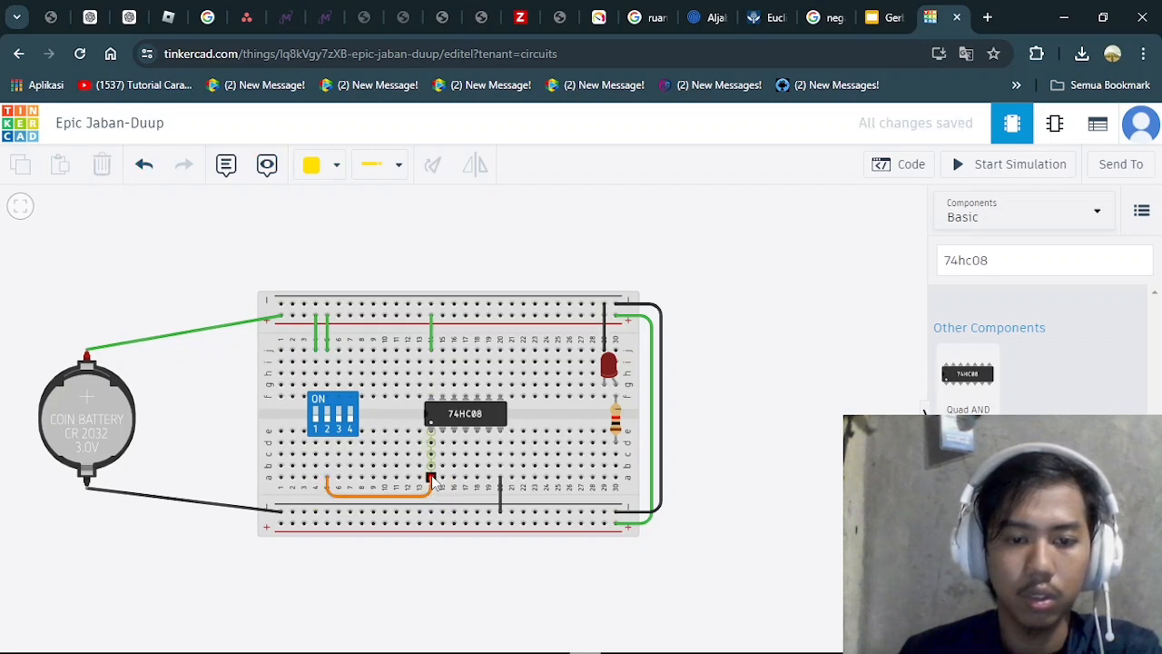
# Step: Move the orange wire's chip end from column 14 to column 15, row a
pyautogui.click(442, 478)
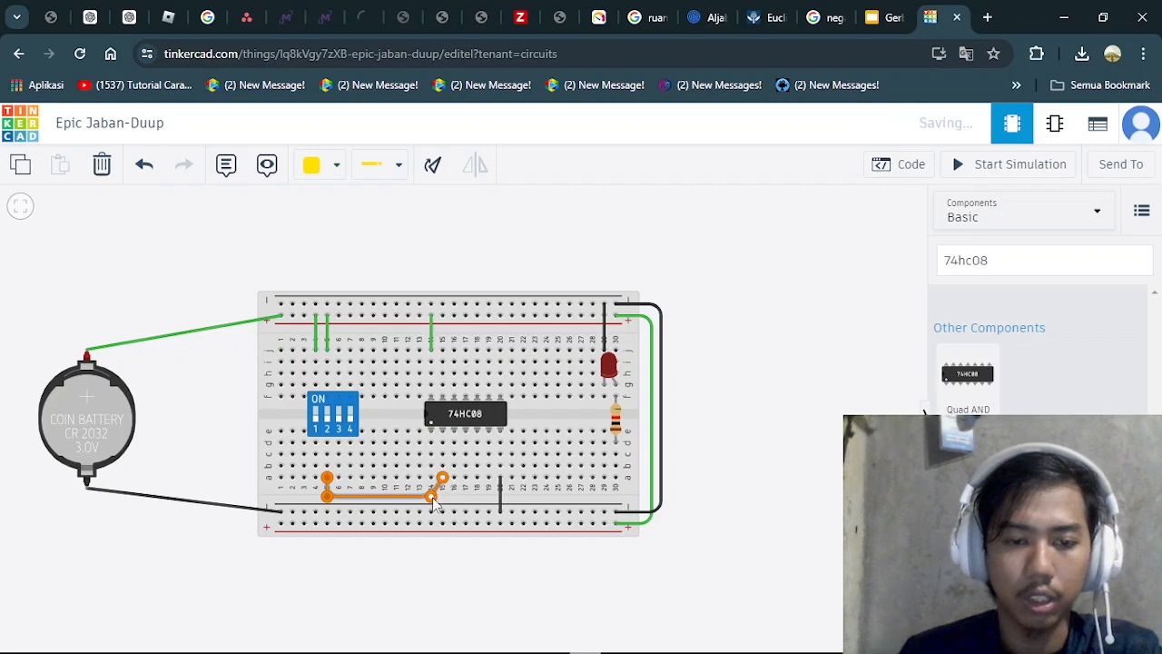
pyautogui.click(740, 428)
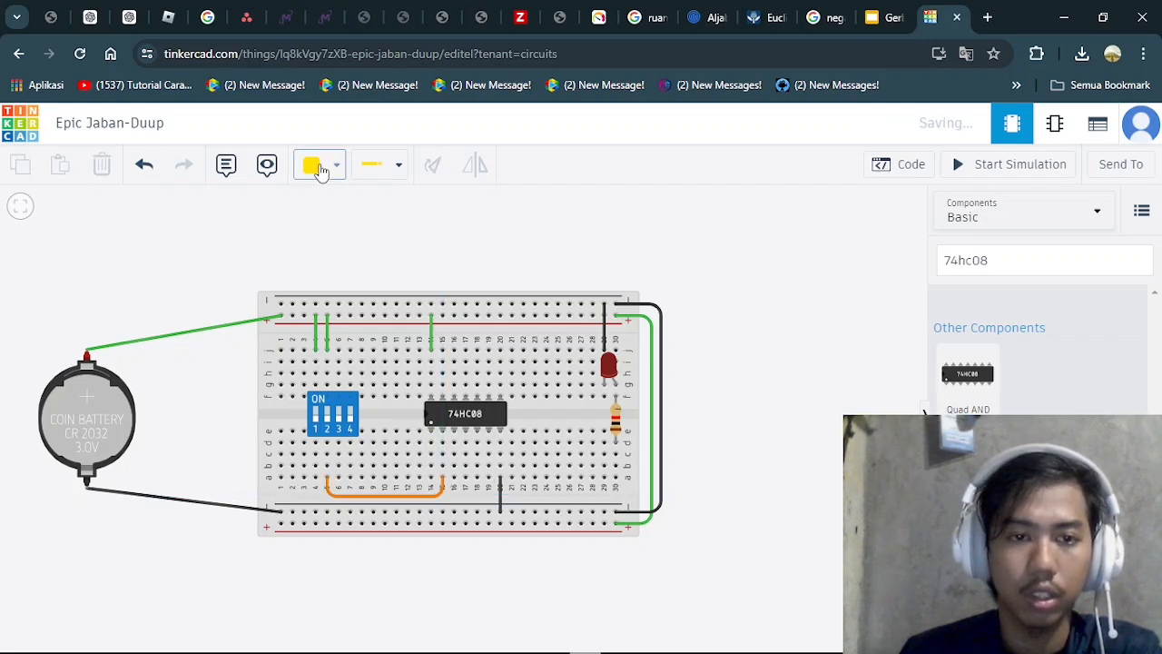
# Step: Route a yellow wire from the chip's column 14, row a, to DIP switch 1 at column 4, row a, bending it below the orange wire
pyautogui.click(320, 172)
pyautogui.click(327, 264)
pyautogui.click(431, 479)
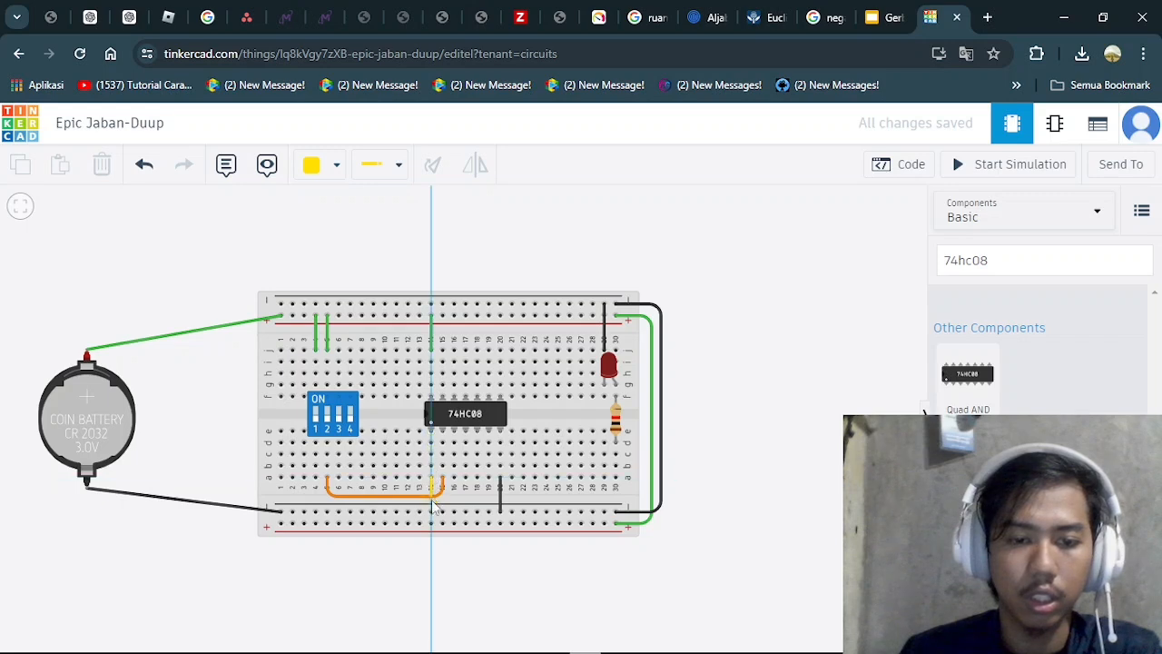
pyautogui.click(434, 505)
pyautogui.click(318, 502)
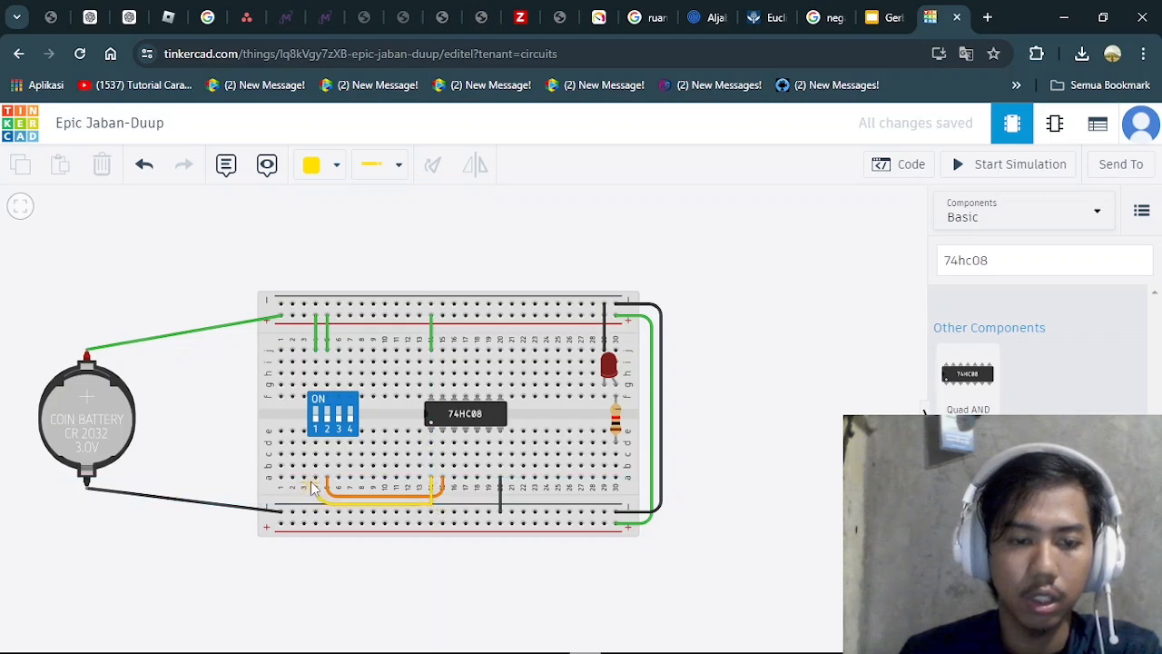
pyautogui.click(315, 479)
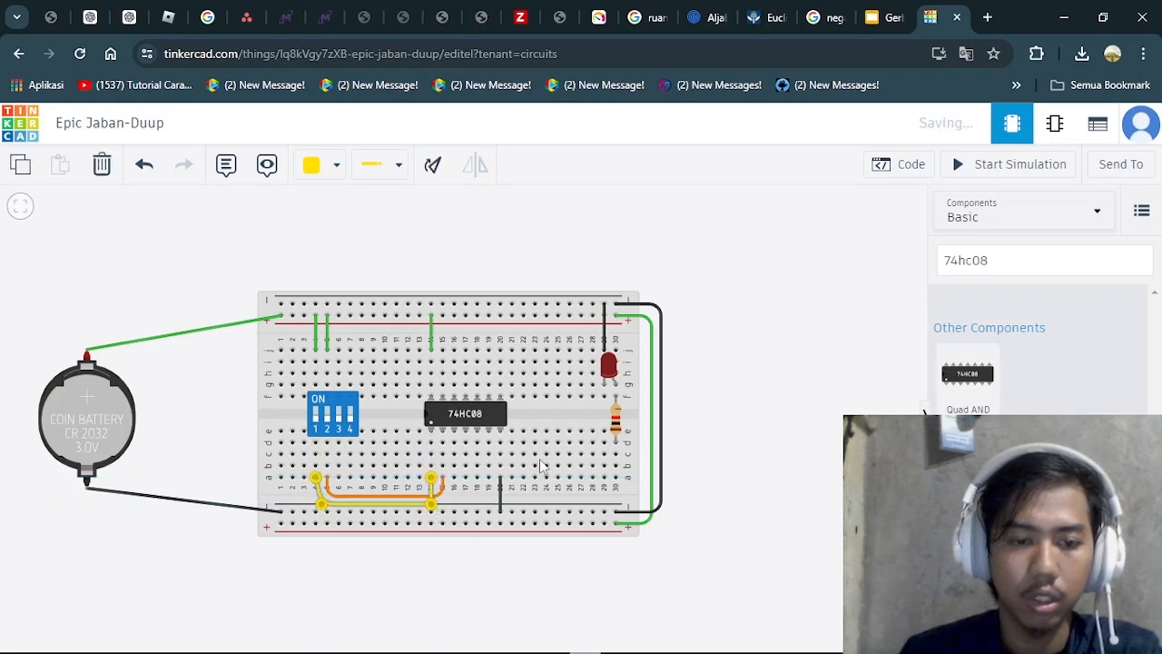
# Step: Adjust the yellow wire's bend points to straighten its vertical and horizontal segments
pyautogui.click(320, 503)
pyautogui.moveTo(320, 507); pyautogui.dragTo(317, 504)
pyautogui.click(431, 505)
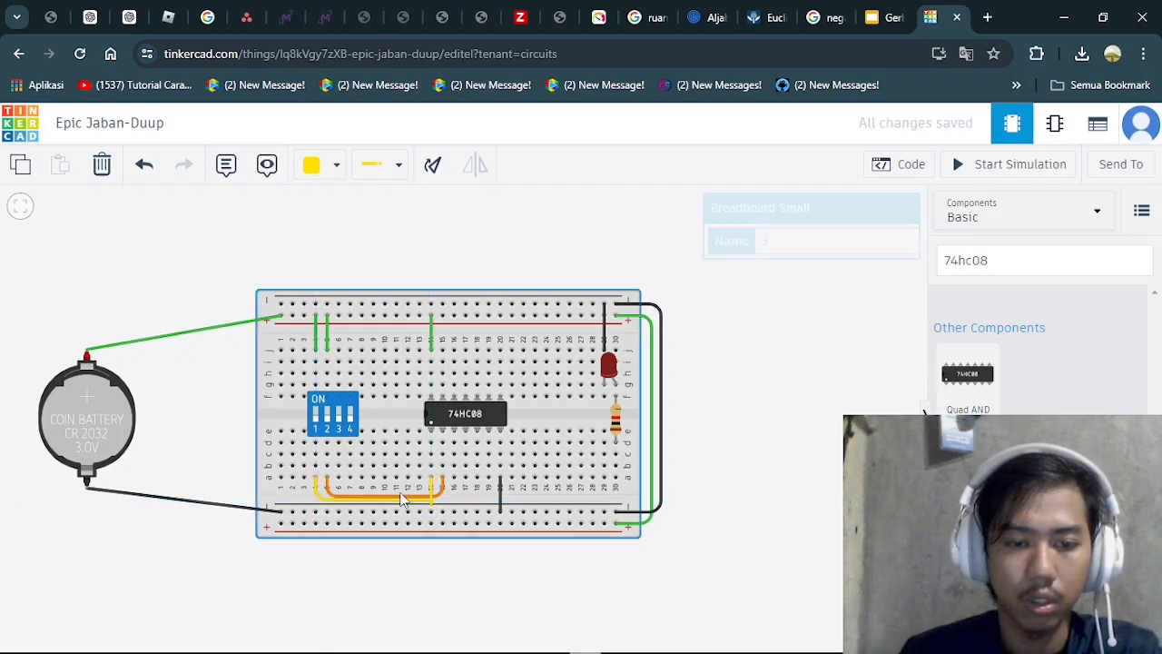
pyautogui.moveTo(431, 505); pyautogui.dragTo(440, 506)
# Step: Raise both bend points of the orange wire so its horizontal run sits closer to row a
pyautogui.click(442, 491)
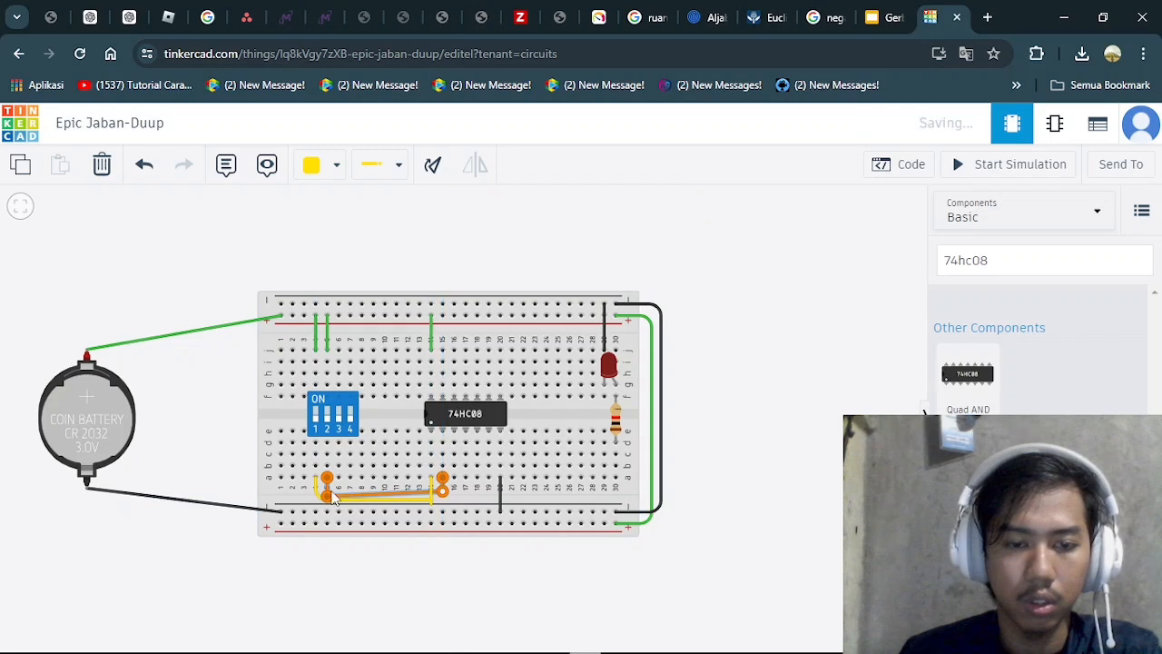
pyautogui.moveTo(329, 490); pyautogui.dragTo(327, 491)
pyautogui.click(728, 452)
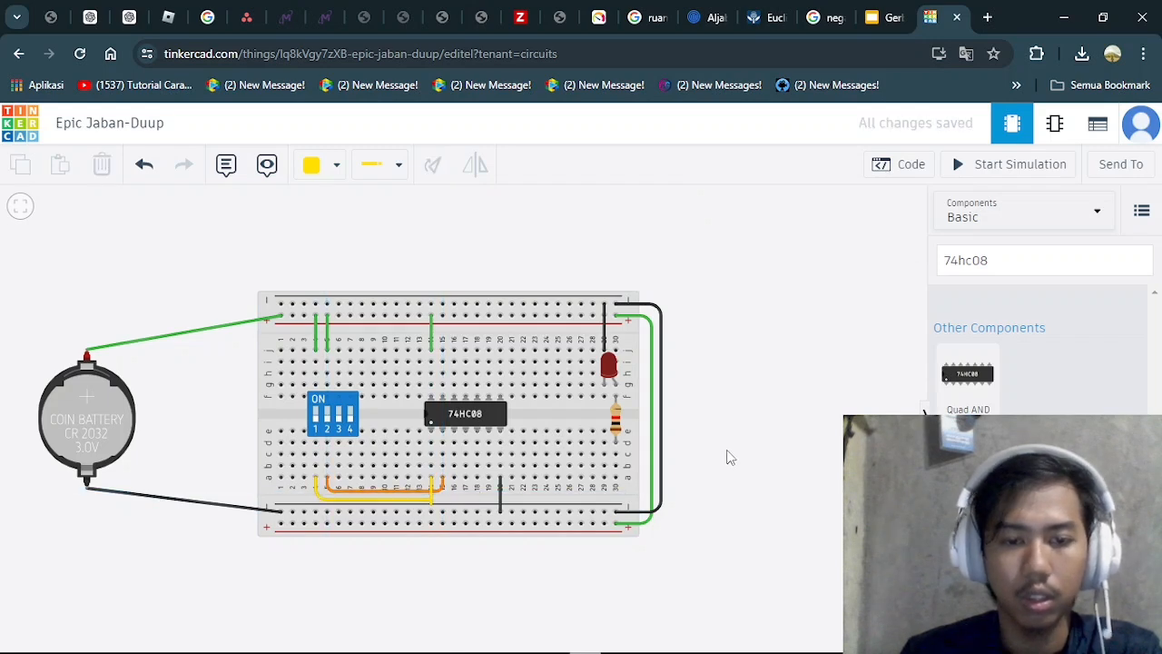
# Step: Delete the yellow wire and redraw it below the orange one, from the chip's column 14, row a, to DIP switch 1 at column 4, row a
pyautogui.click(429, 499)
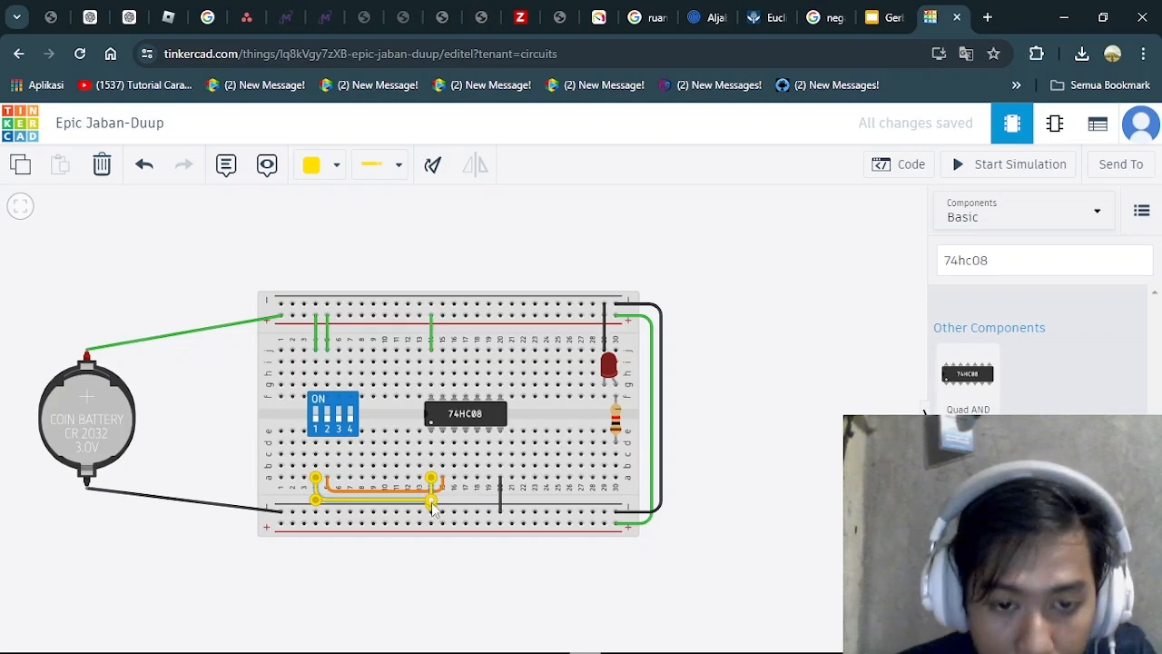
pyautogui.click(101, 164)
pyautogui.click(311, 164)
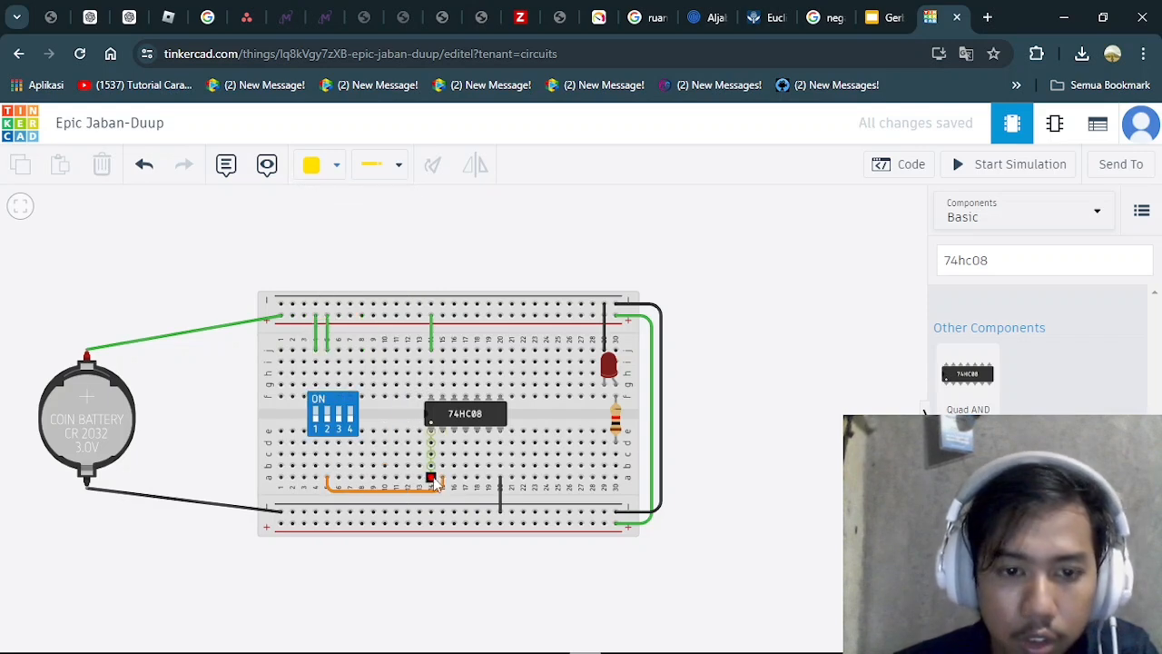
pyautogui.click(316, 482)
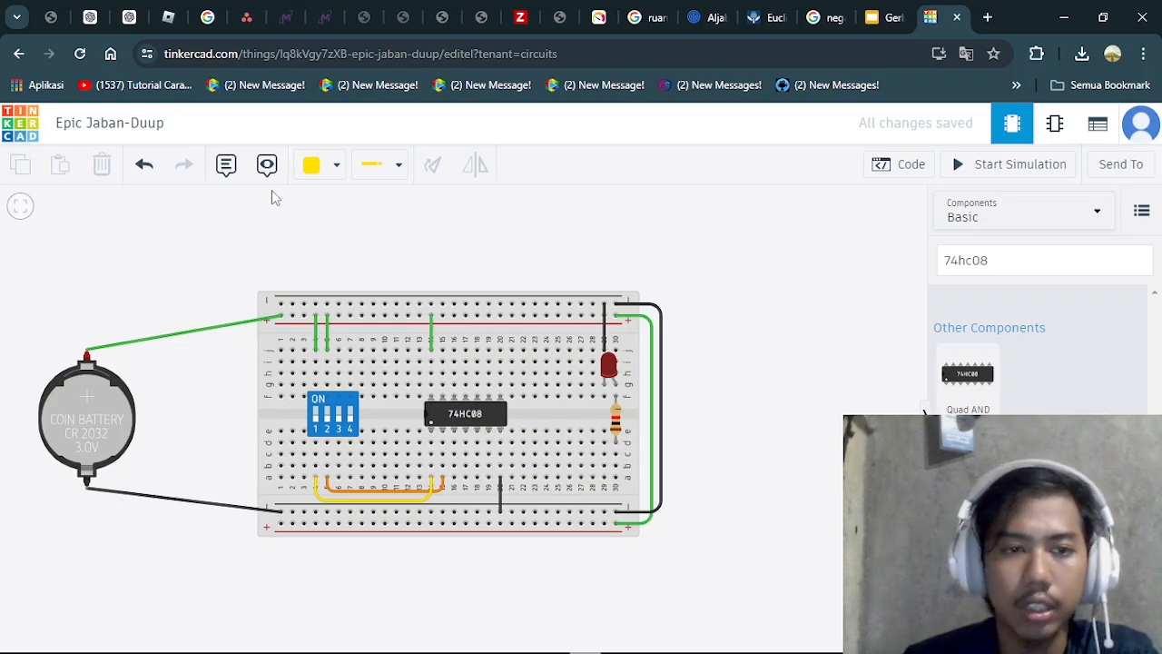
# Step: Wire the chip's column 16 to the resistor's column 30 along row a in blue, and move the coin battery closer to the breadboard
pyautogui.click(397, 172)
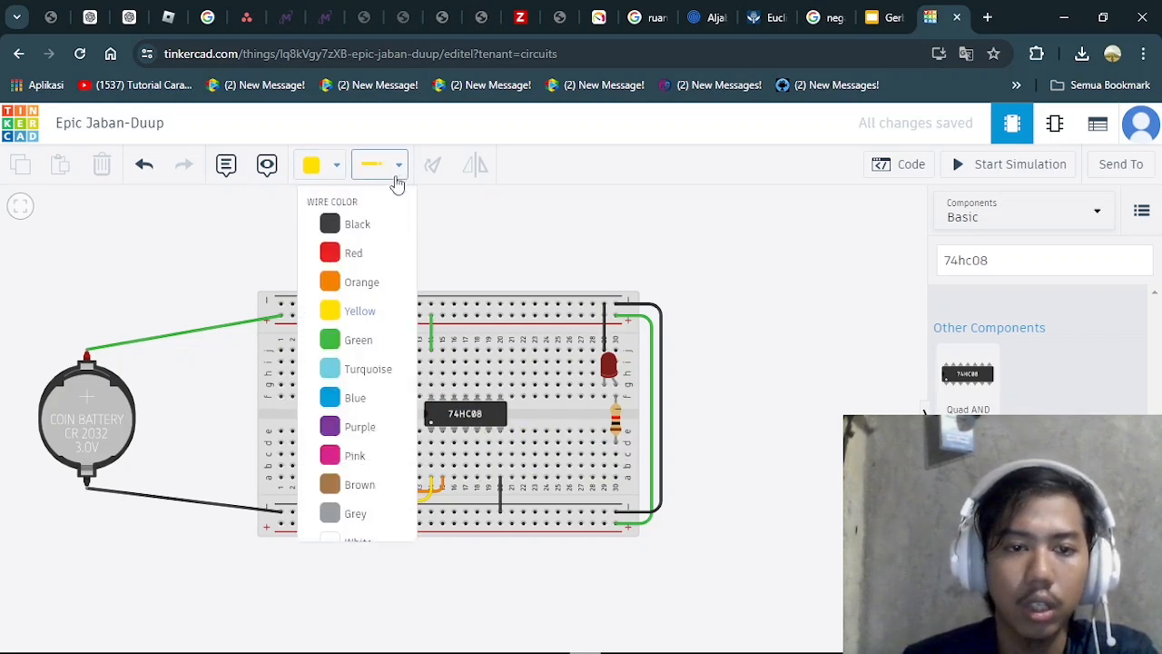
pyautogui.click(376, 400)
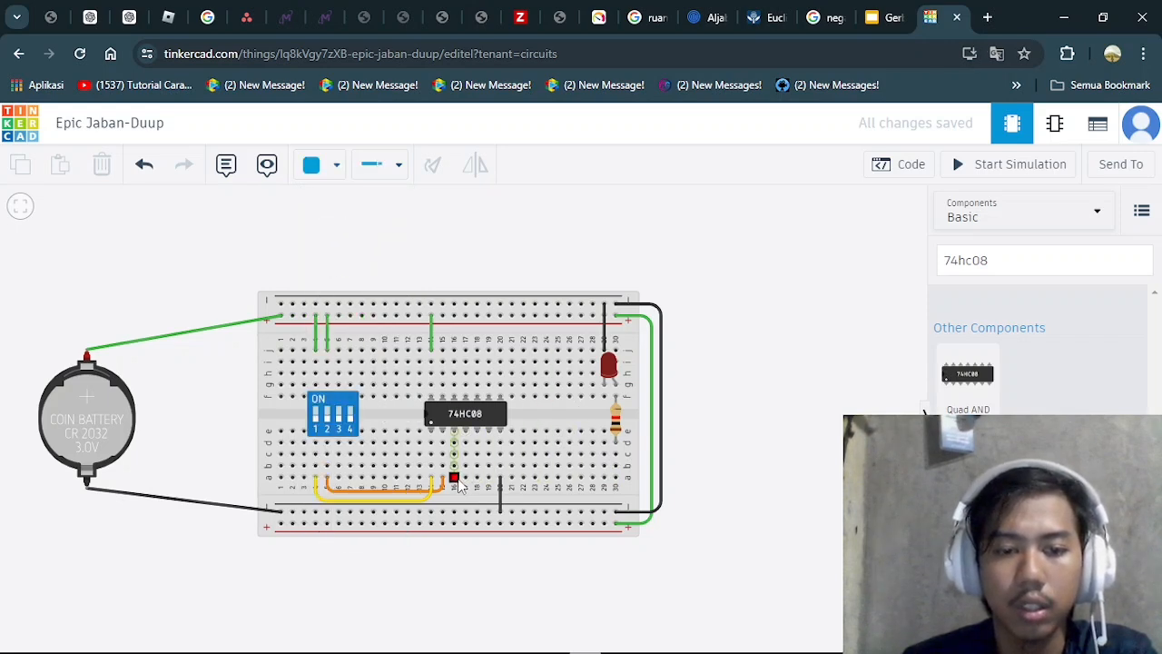
pyautogui.click(454, 482)
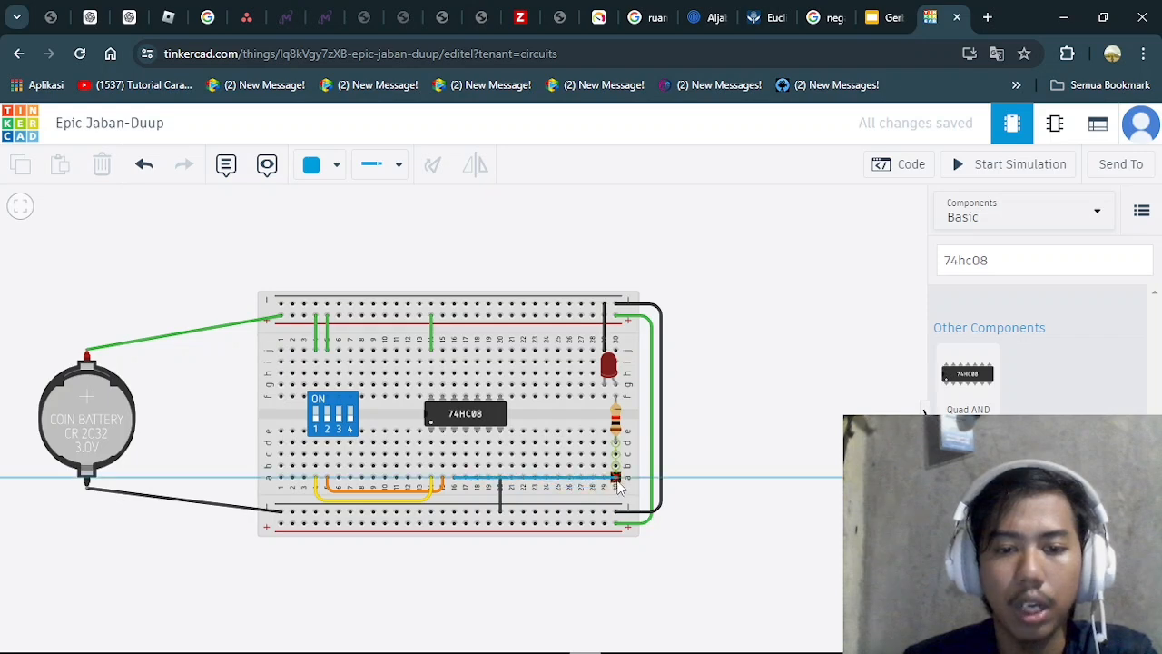
pyautogui.click(617, 480)
pyautogui.click(803, 443)
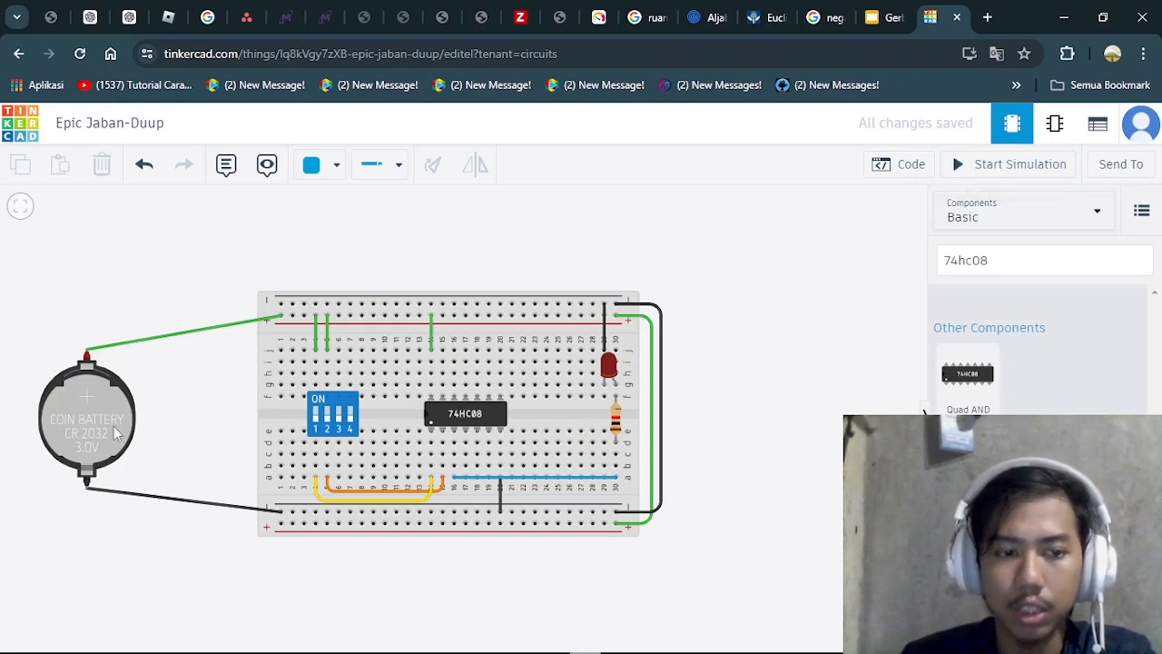
pyautogui.moveTo(114, 433); pyautogui.dragTo(155, 429)
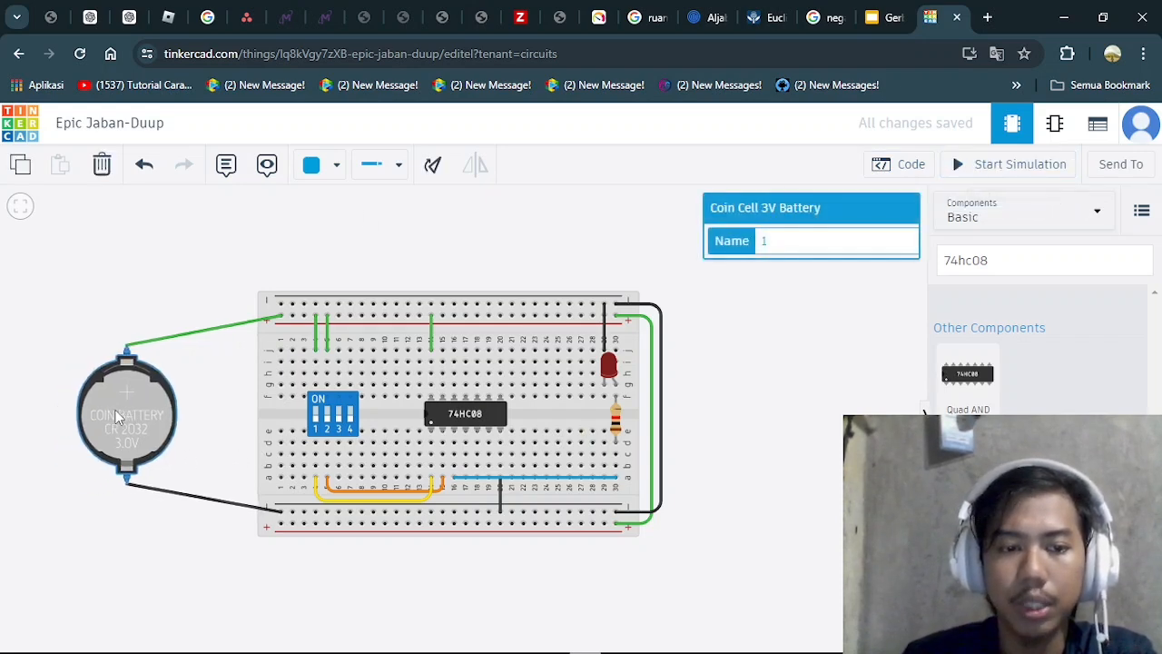
# Step: Open the schematic view and examine how the battery, DIP switch, 74HC08 gates, resistor and LED are connected
pyautogui.click(1060, 129)
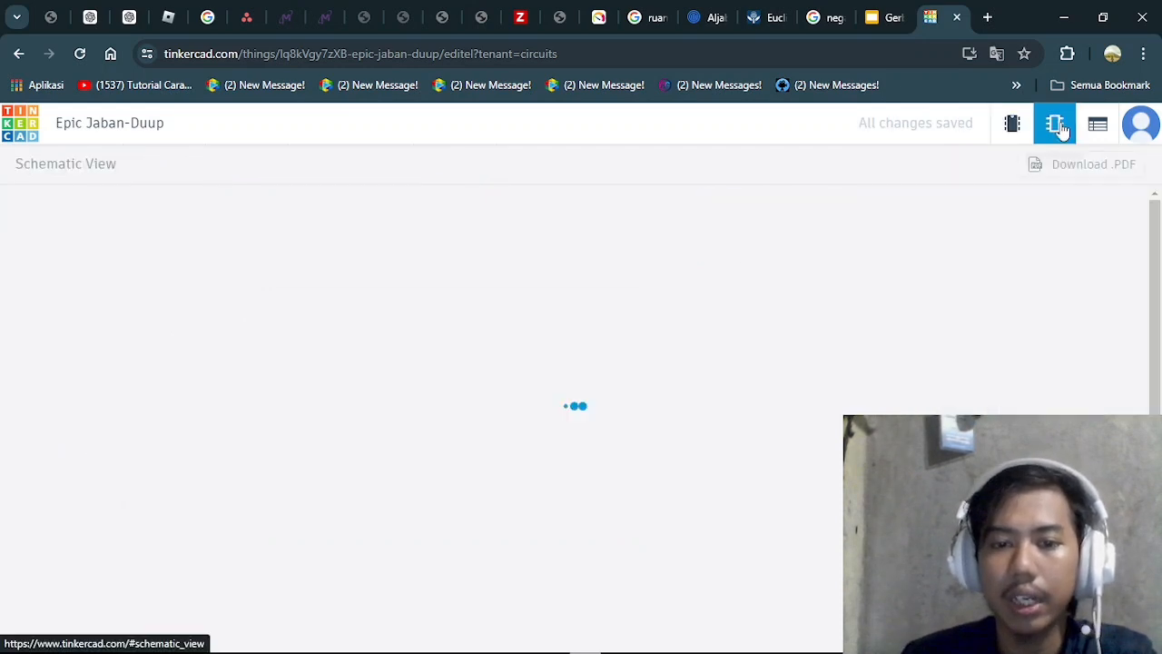
pyautogui.scroll(3, 497, 365)
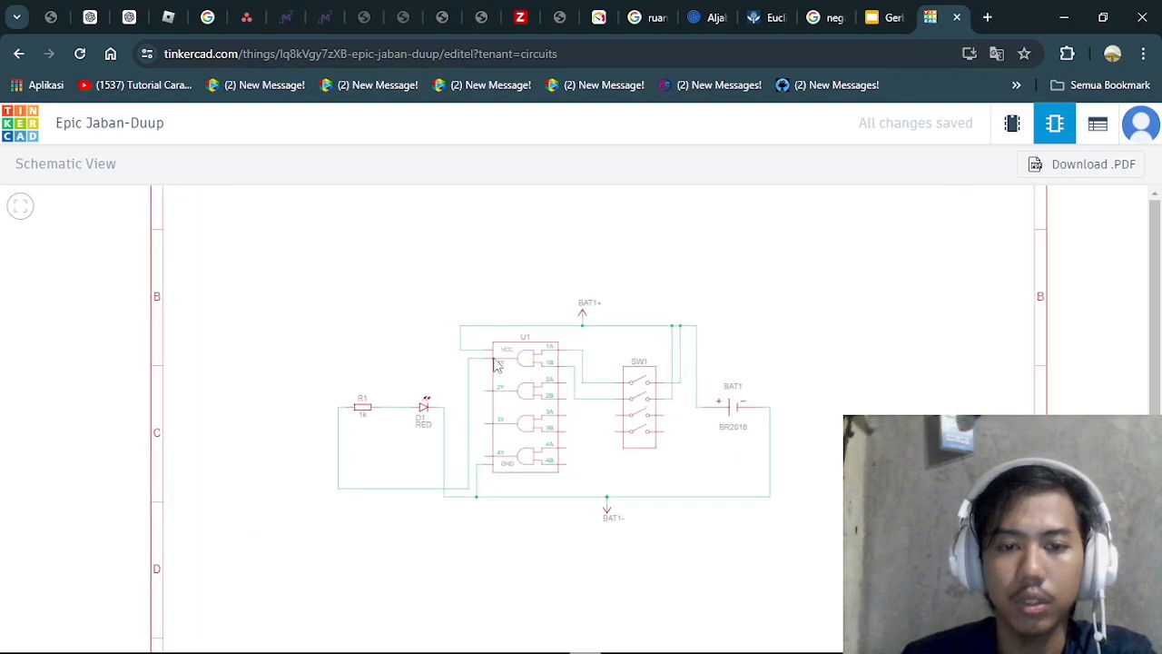
pyautogui.scroll(5, 497, 365)
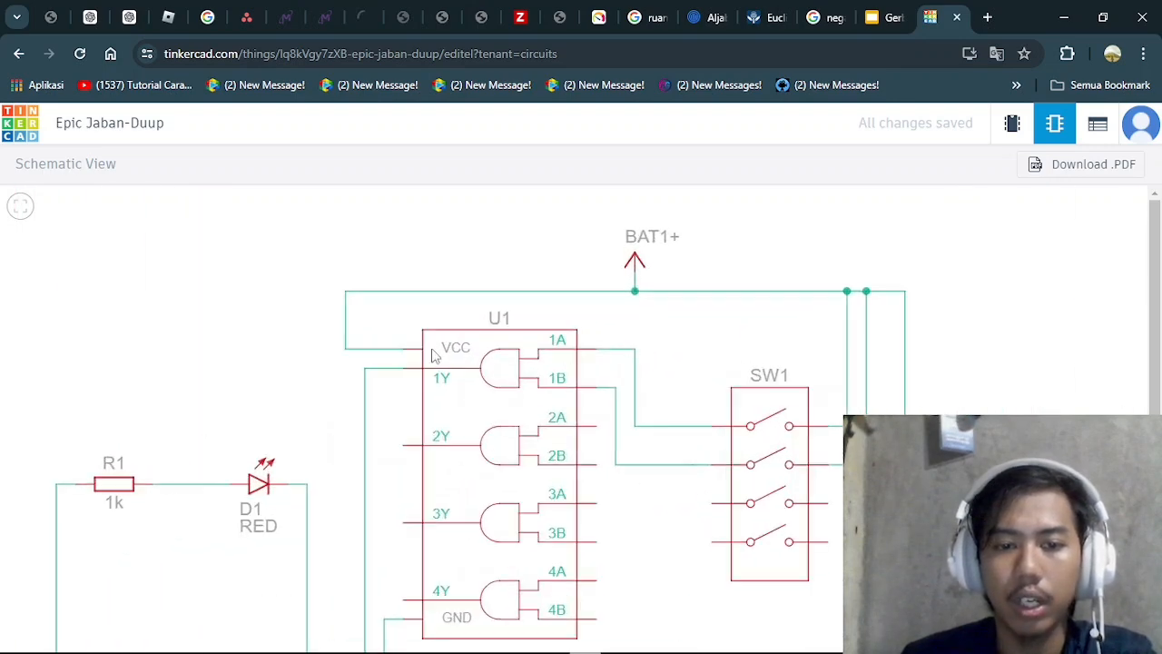
pyautogui.scroll(-3, 618, 509)
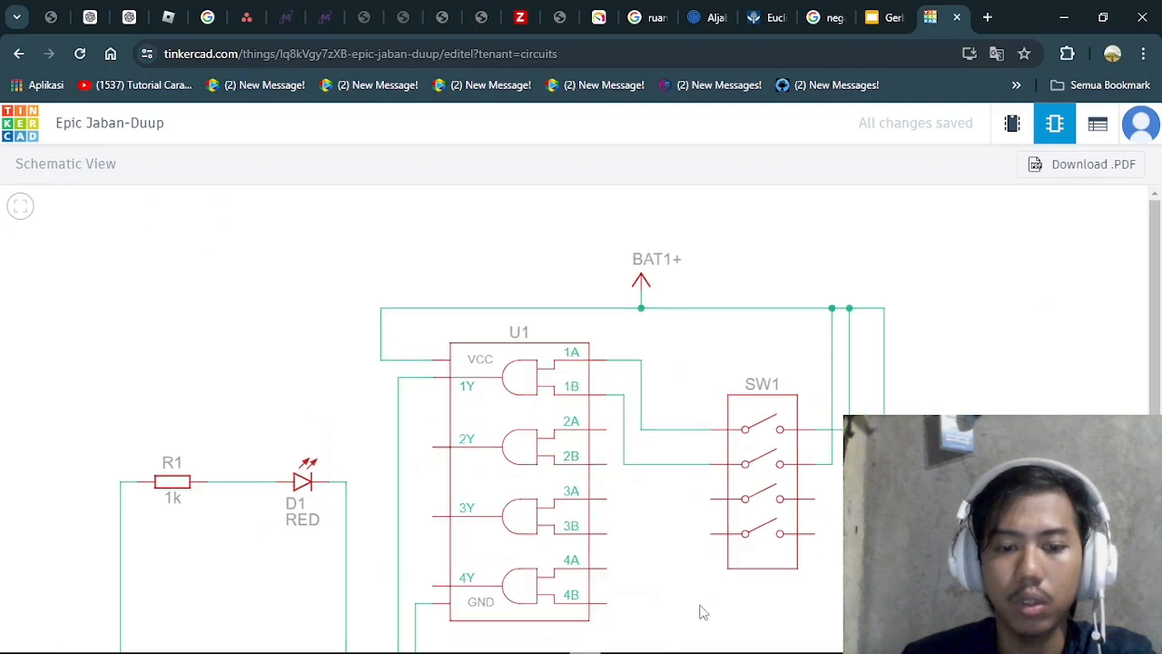
pyautogui.scroll(3, 687, 375)
pyautogui.moveTo(348, 496); pyautogui.dragTo(517, 511)
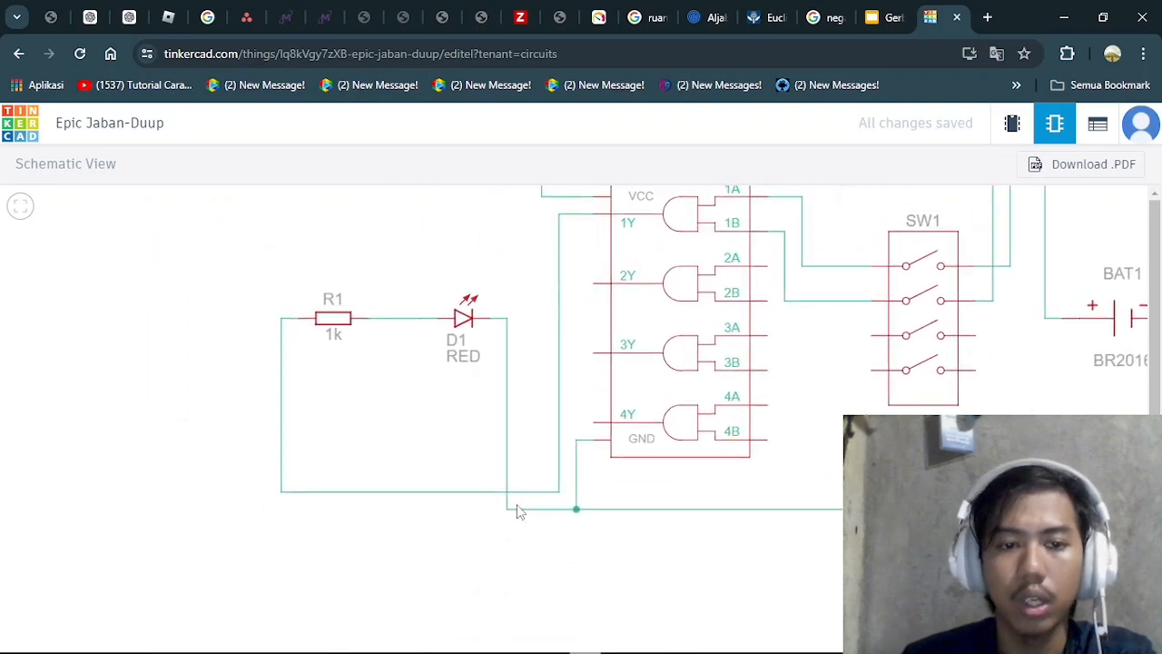
pyautogui.moveTo(579, 257); pyautogui.dragTo(586, 342)
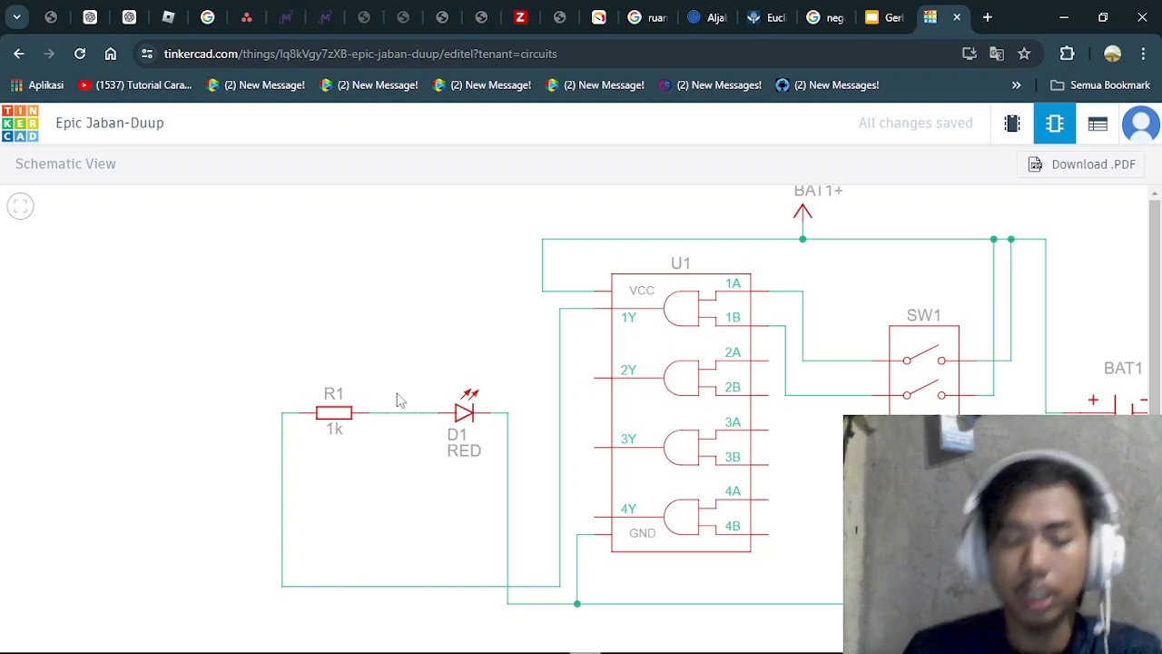
pyautogui.moveTo(866, 445); pyautogui.dragTo(698, 441)
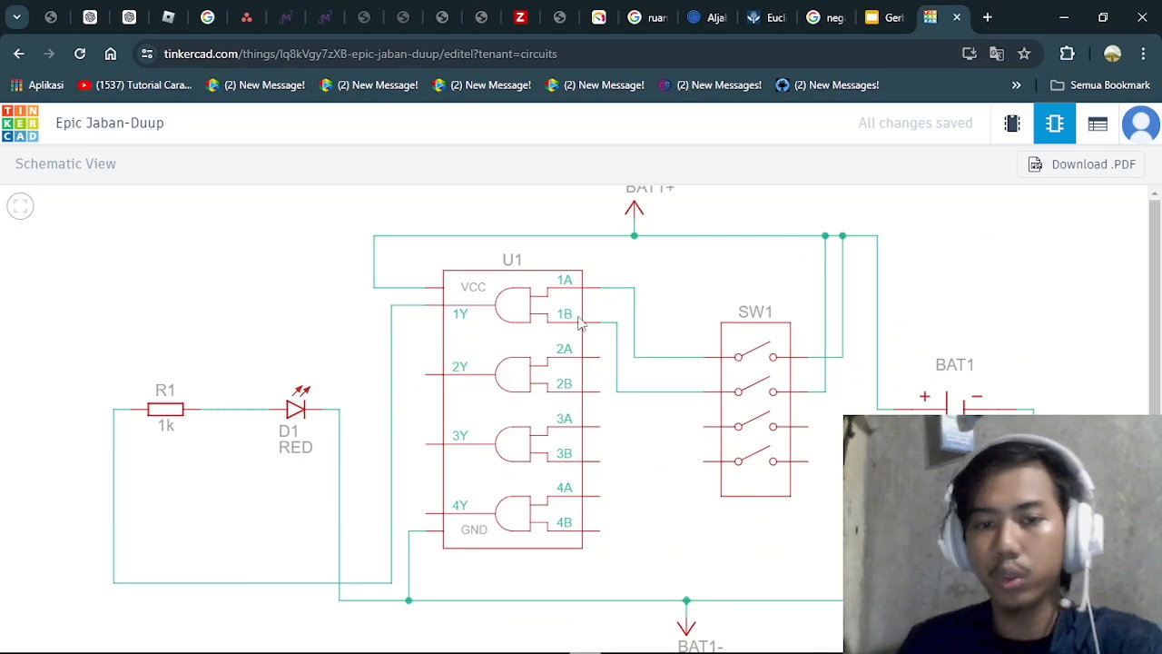
# Step: Switch to the Gerbang Logika Thinkercad presentation in Google Slides and examine the AND GATE slide
pyautogui.click(874, 17)
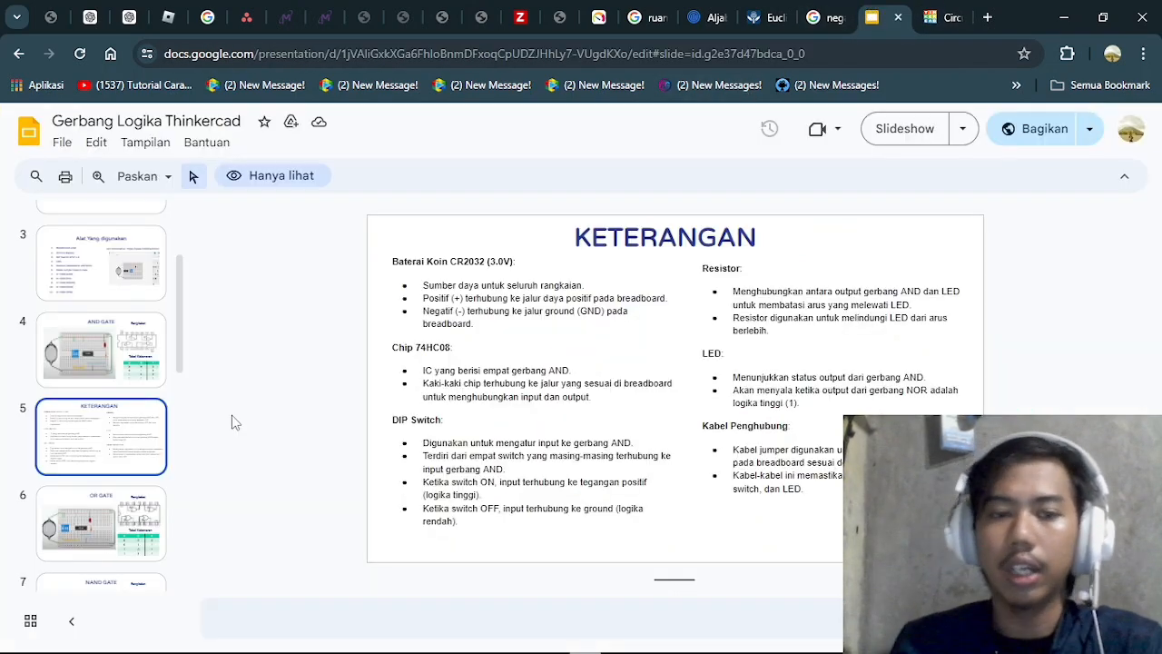
pyautogui.click(114, 342)
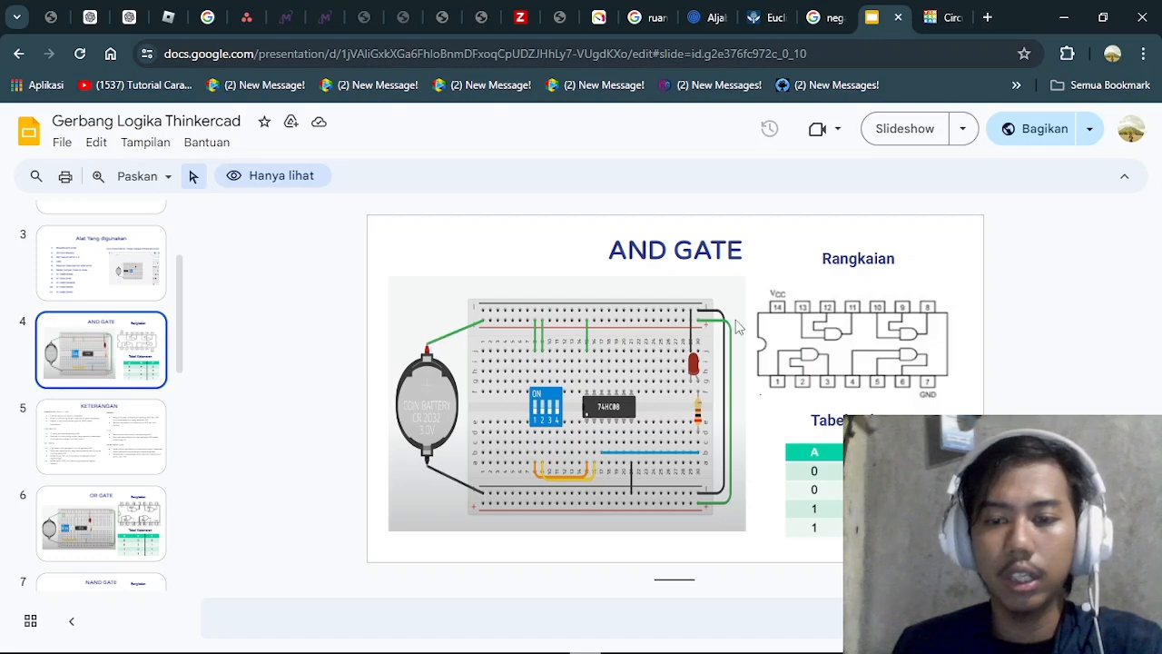
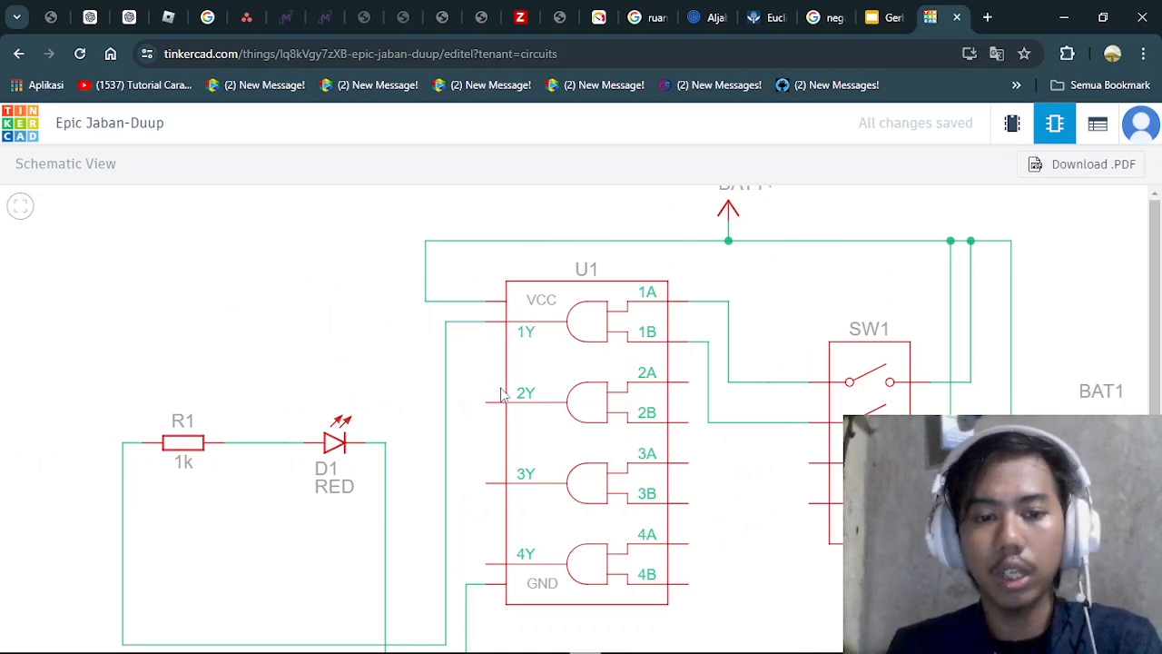
# Step: Inspect the schematic around gate output 1Y, resistor R1, LED D1 and the chip's inputs from SW1
pyautogui.scroll(-3, 463, 345)
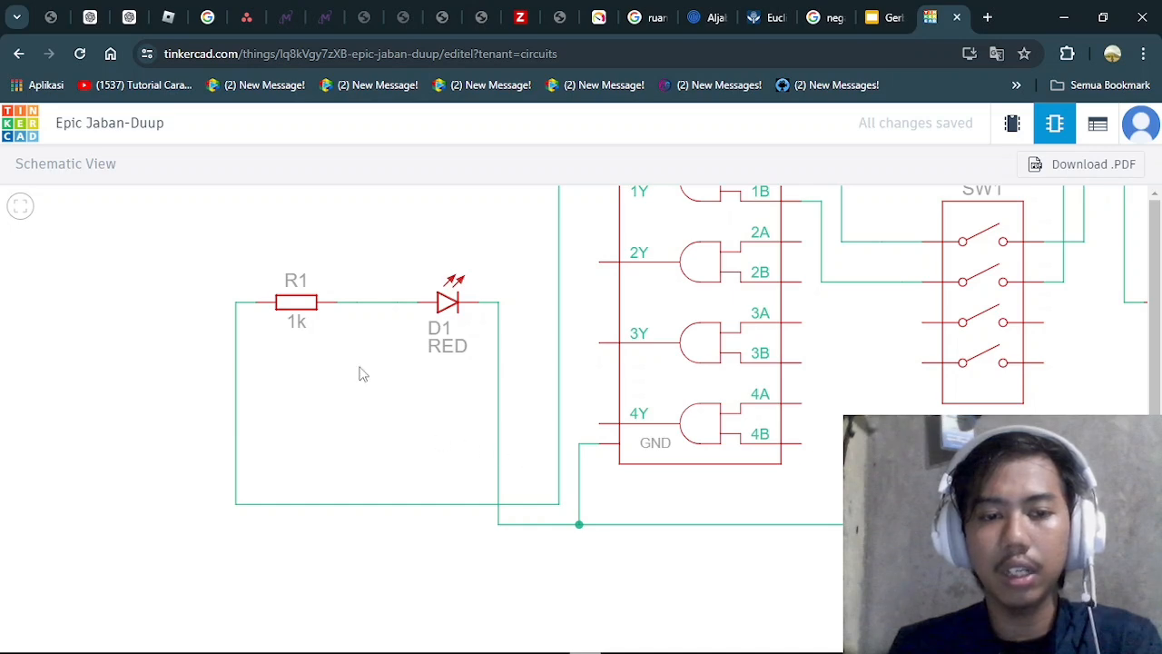
pyautogui.scroll(3, 503, 369)
pyautogui.moveTo(489, 343); pyautogui.dragTo(295, 430)
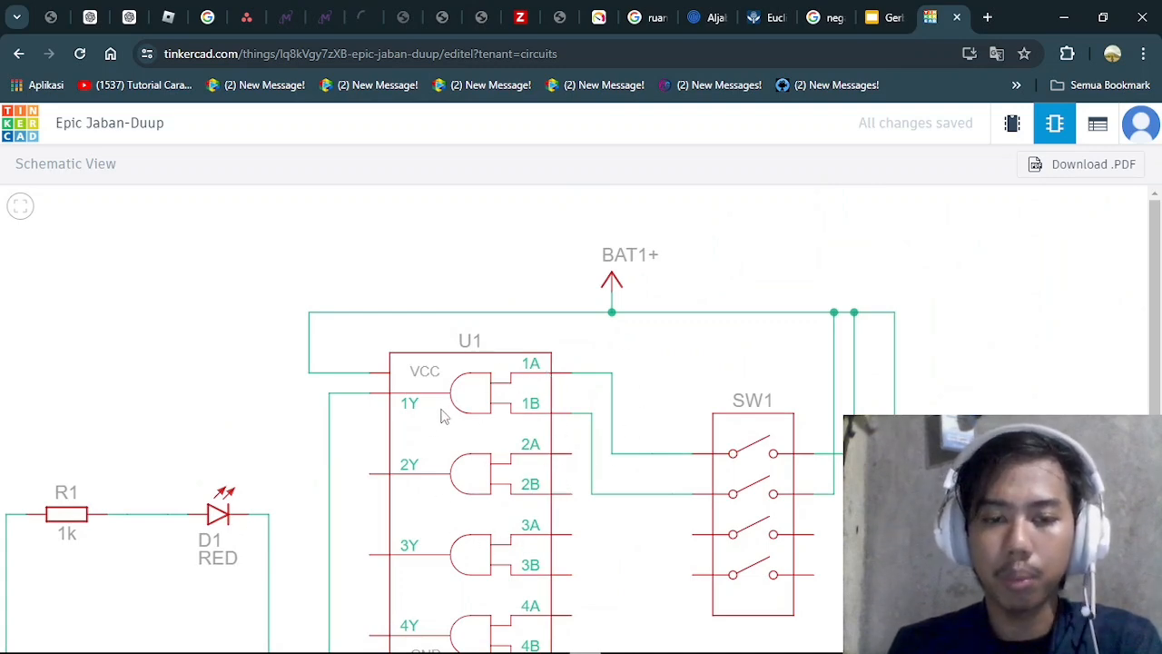
pyautogui.moveTo(340, 504); pyautogui.dragTo(470, 426)
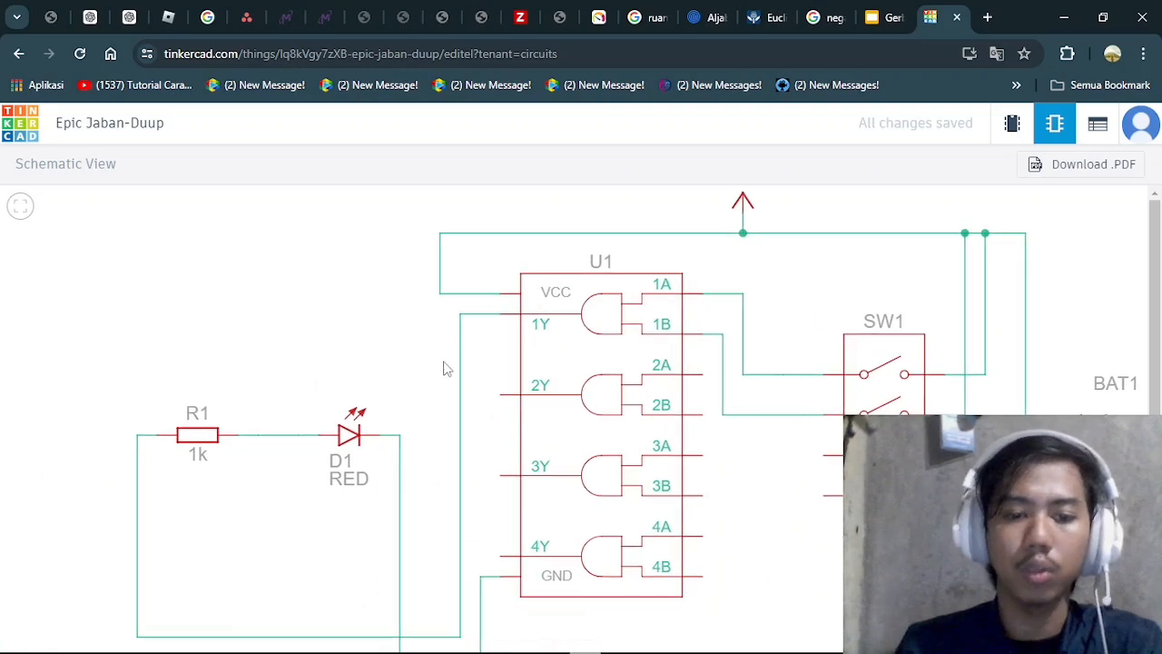
pyautogui.moveTo(338, 502); pyautogui.dragTo(372, 454)
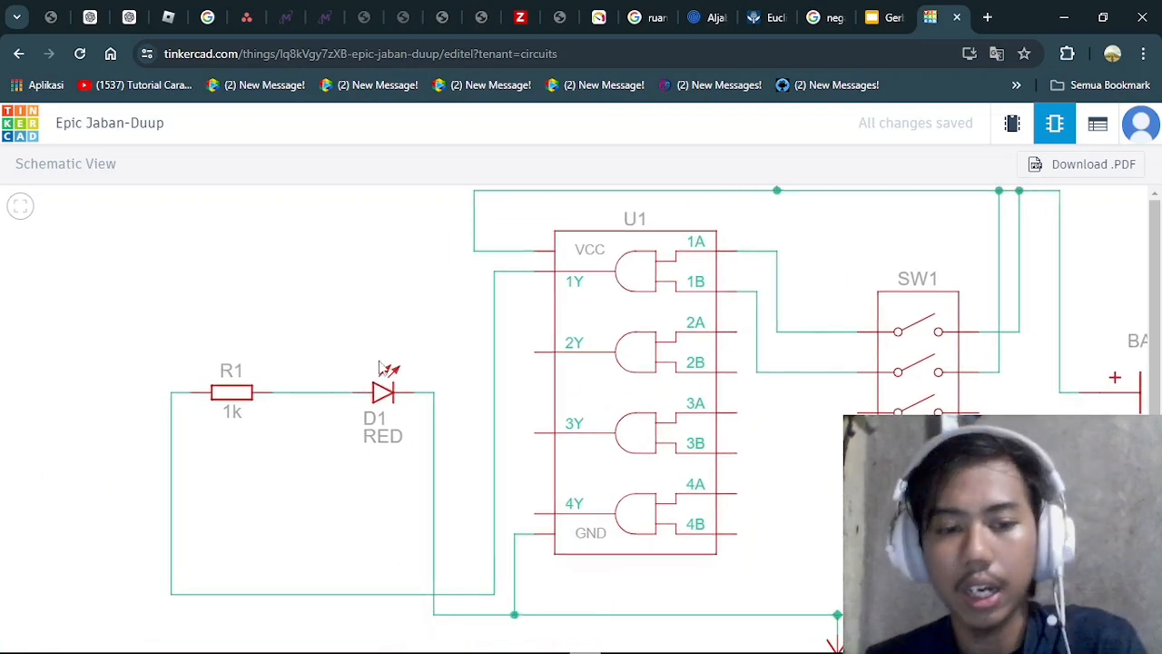
# Step: Switch to the Google Slides presentation and open the OR GATE slide
pyautogui.click(887, 14)
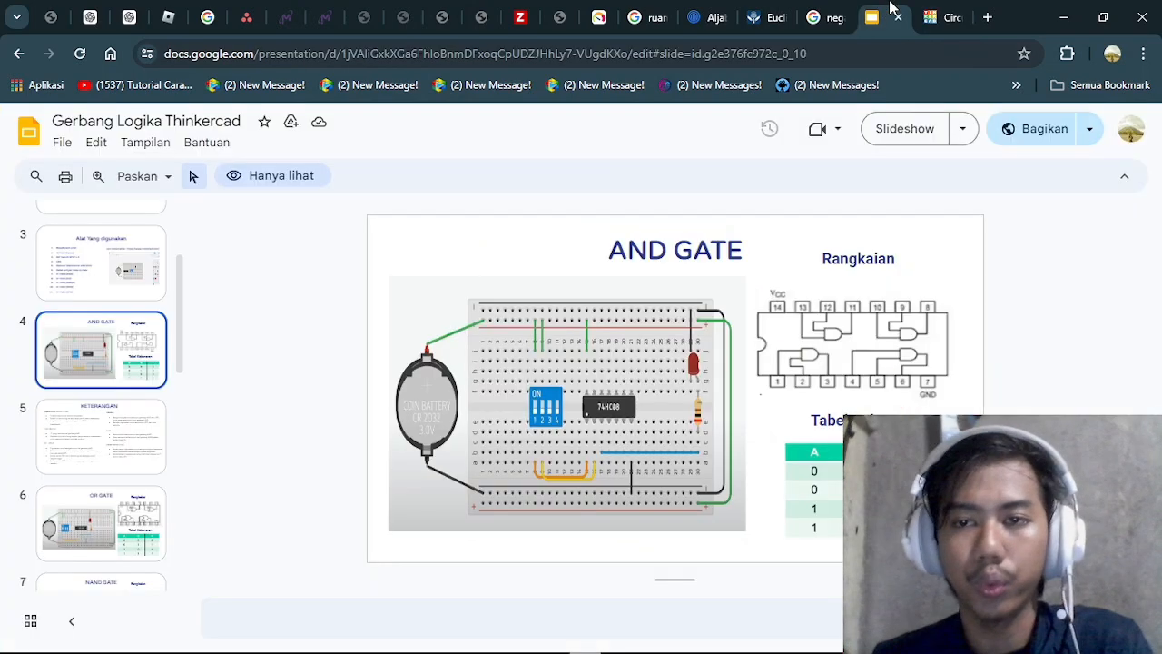
pyautogui.scroll(-2, 99, 390)
pyautogui.click(134, 353)
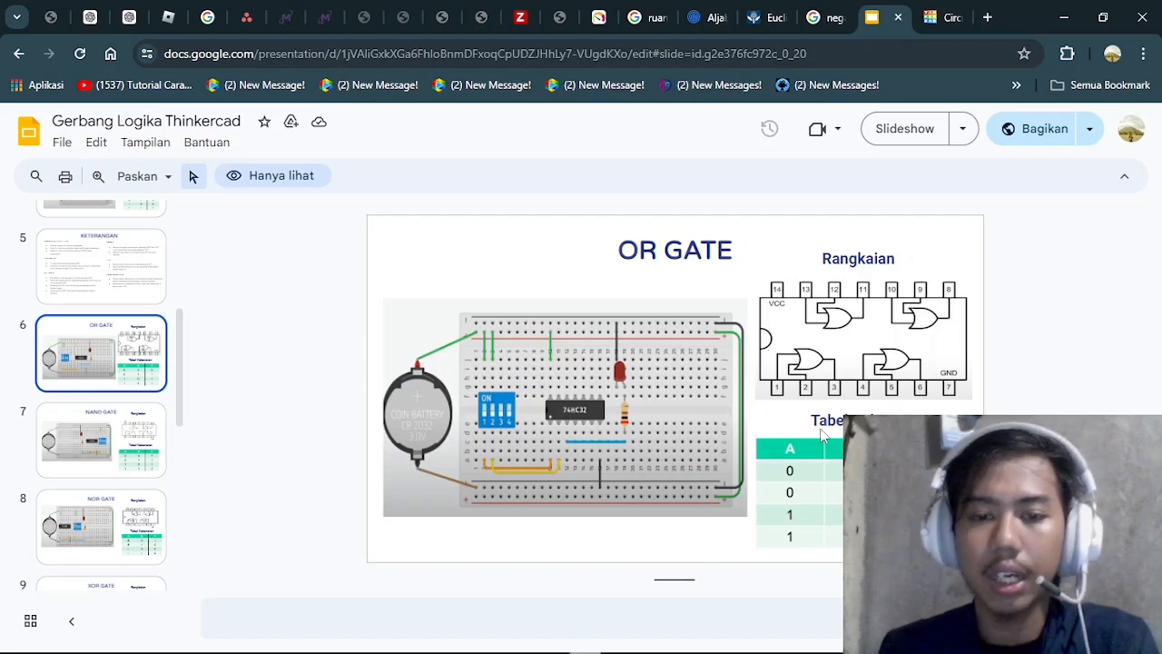
# Step: Switch back to Tinkercad and return the design to the breadboard circuit view
pyautogui.click(950, 13)
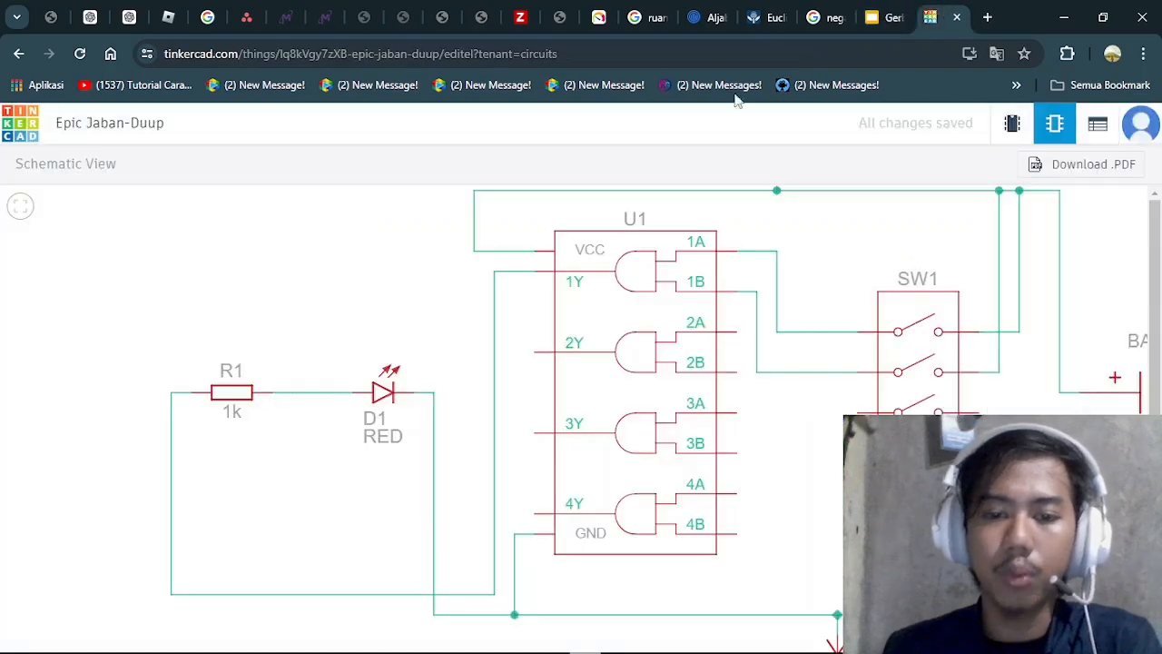
pyautogui.click(886, 11)
pyautogui.click(932, 16)
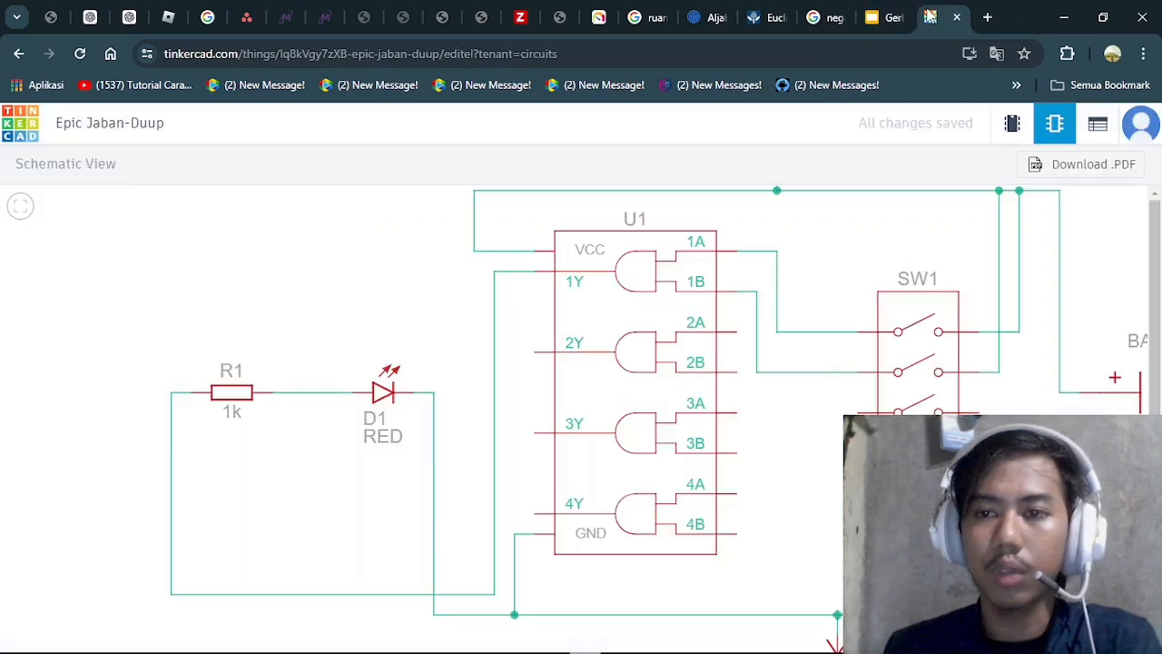
pyautogui.click(1012, 123)
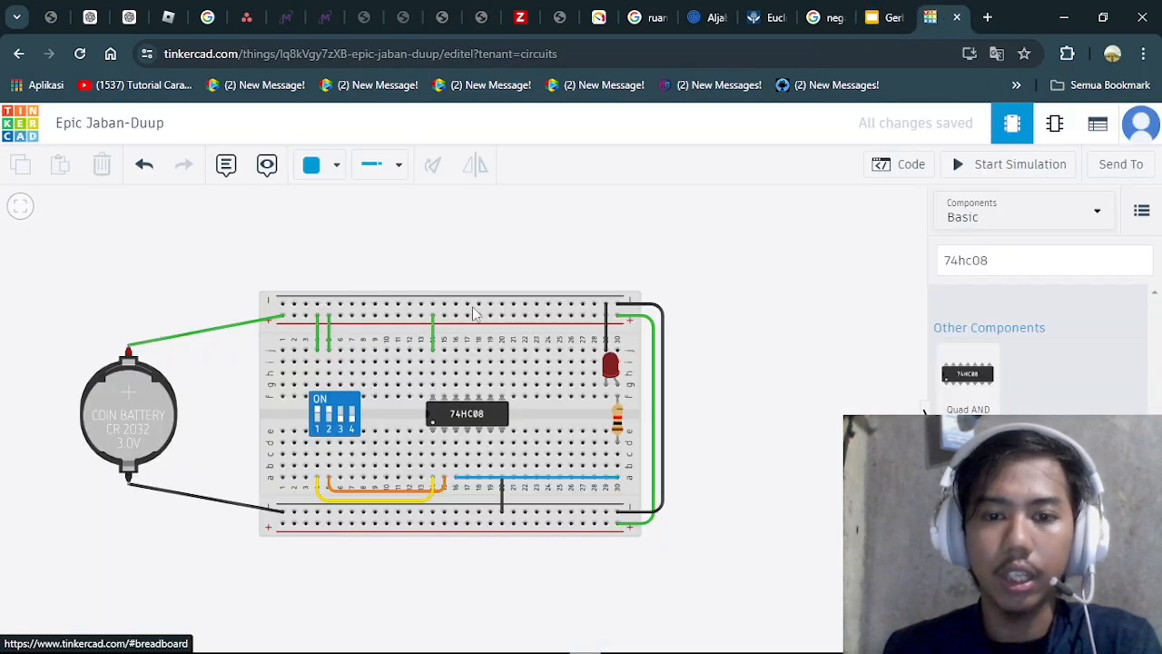
# Step: Replace the 74HC08 chip with a 74HC32 Quad OR gate in the same position, columns 14 to 20 across the breadboard's centre gap
pyautogui.click(449, 414)
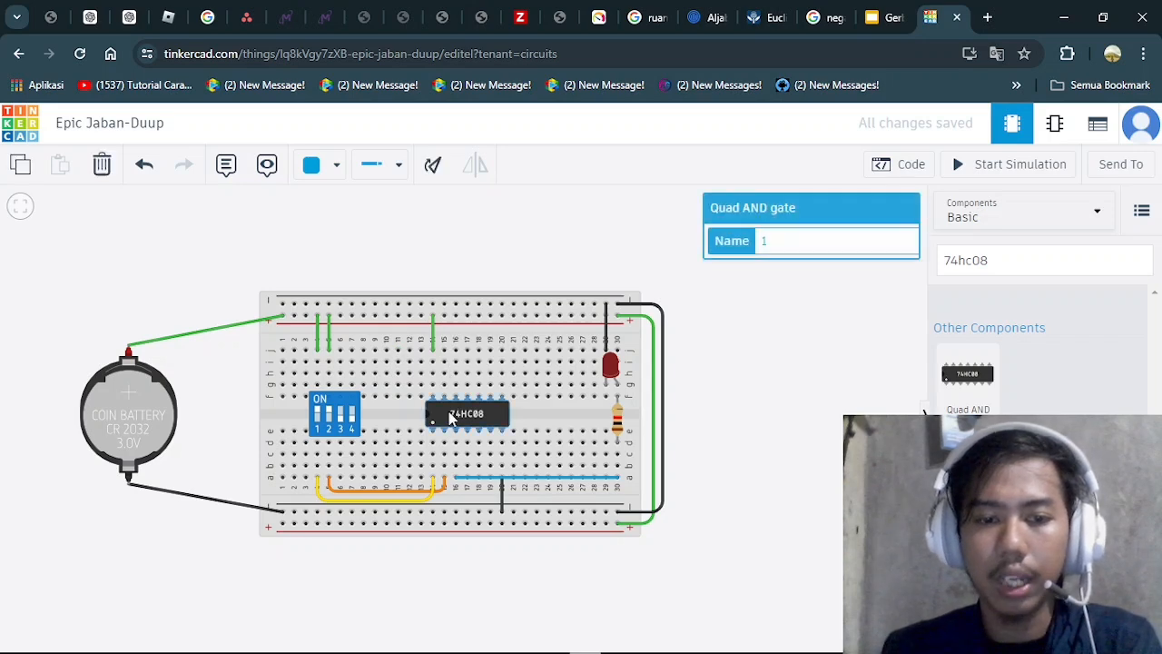
pyautogui.click(102, 165)
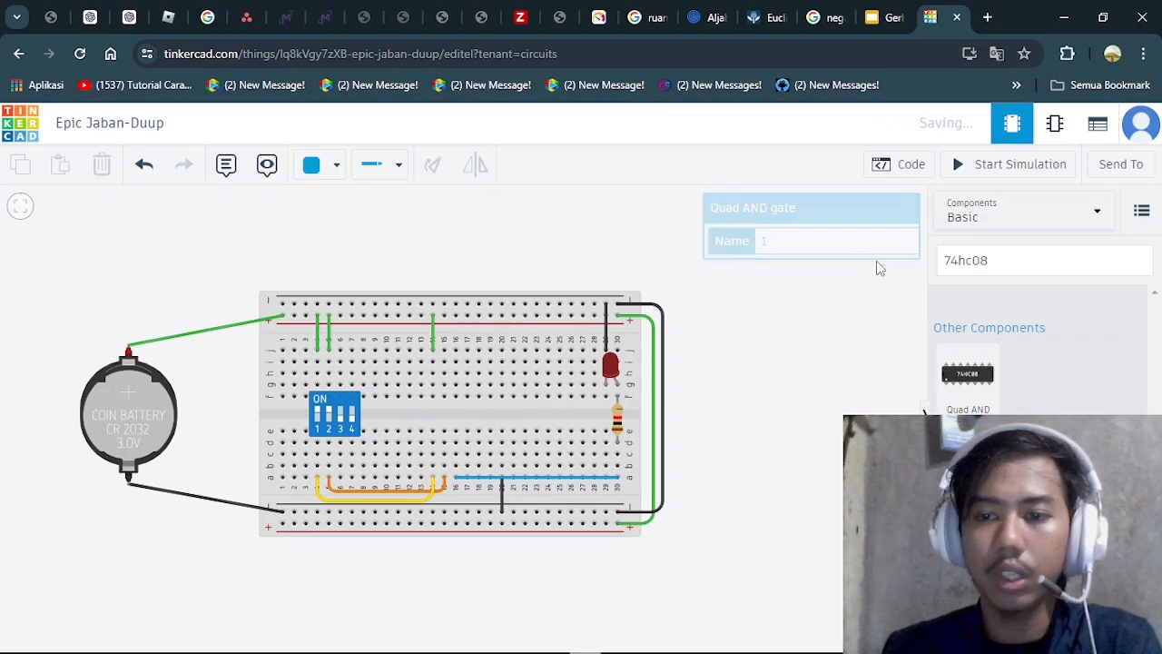
pyautogui.click(1003, 272)
pyautogui.press('BackSpace')
pyautogui.press('BackSpace')
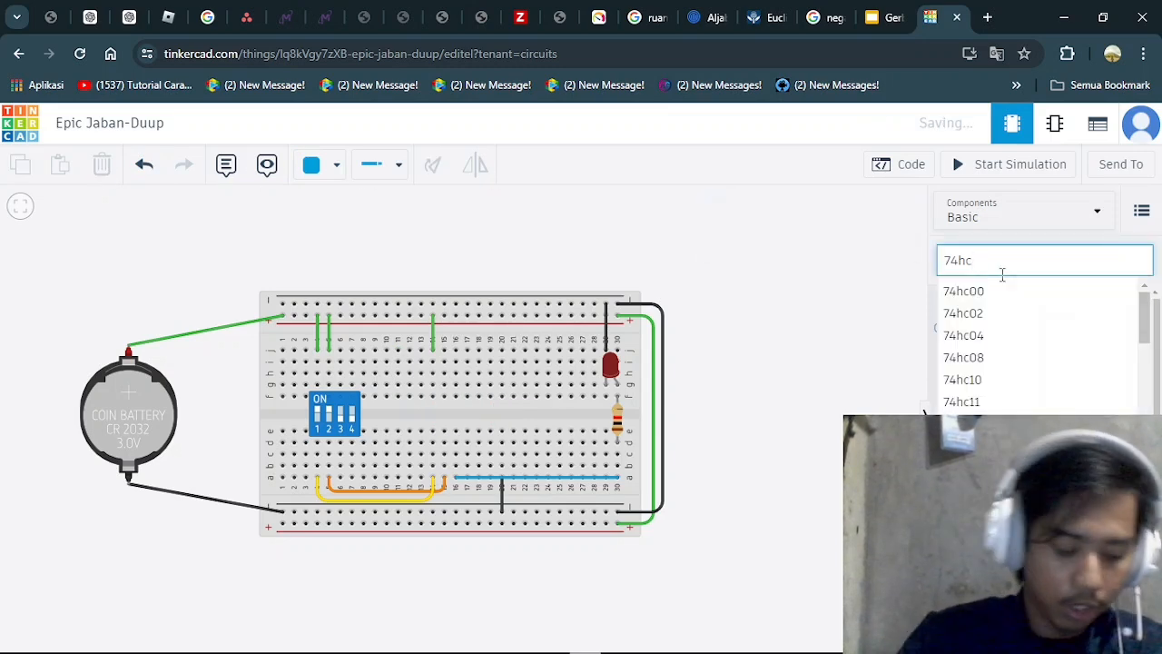
pyautogui.write('32')
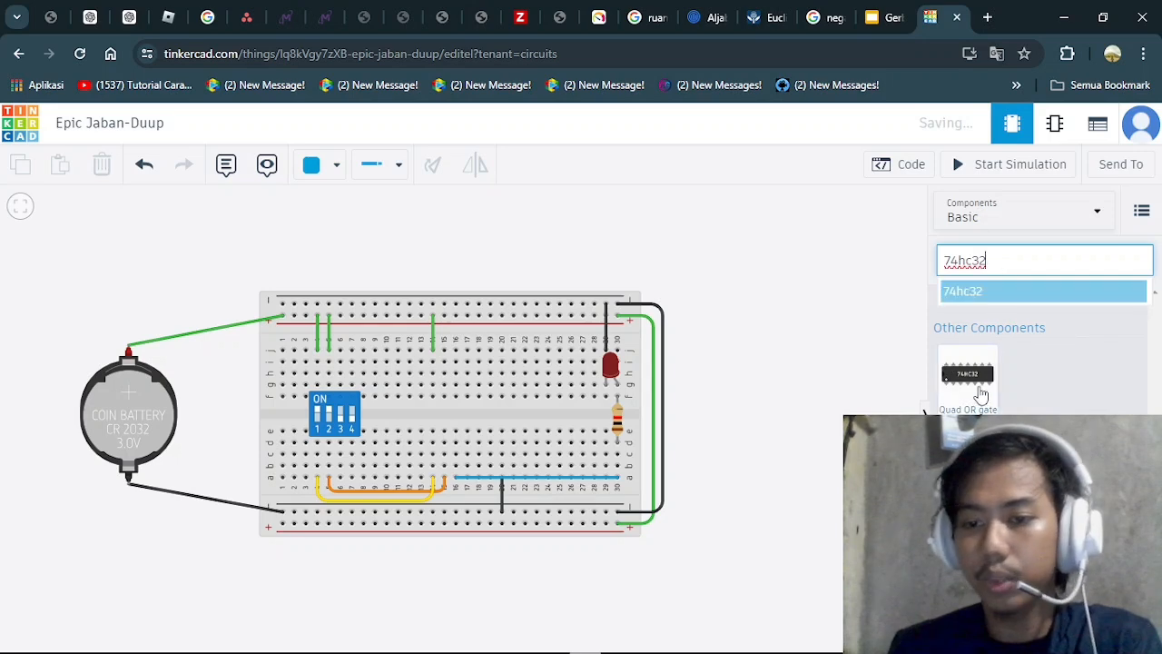
pyautogui.moveTo(976, 389); pyautogui.dragTo(473, 421)
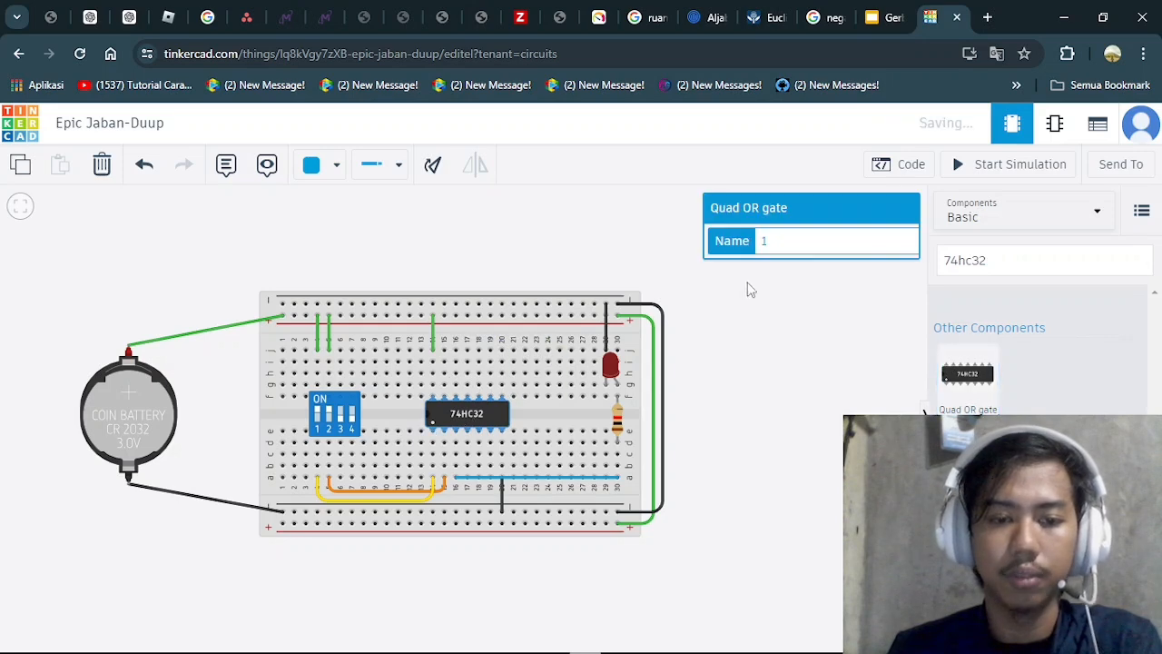
pyautogui.click(787, 292)
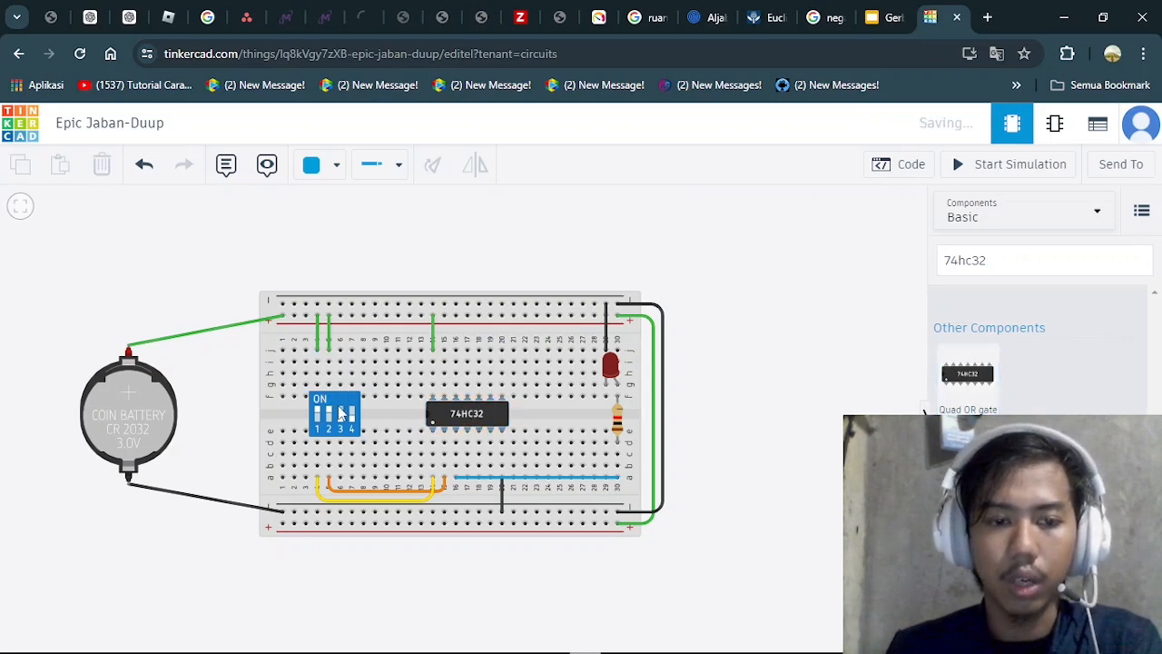
# Step: Check the OR GATE slide's layout, delete the black wire above the LED at column 29, and set the wire colour to black
pyautogui.click(882, 17)
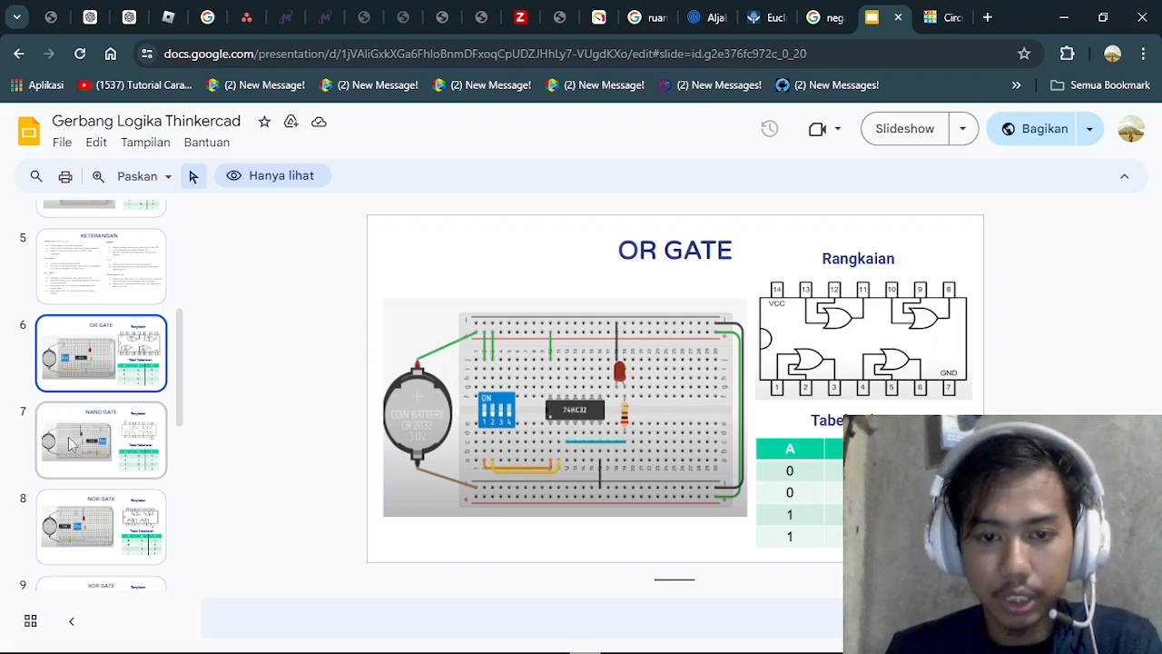
pyautogui.click(951, 17)
pyautogui.click(606, 303)
pyautogui.click(605, 350)
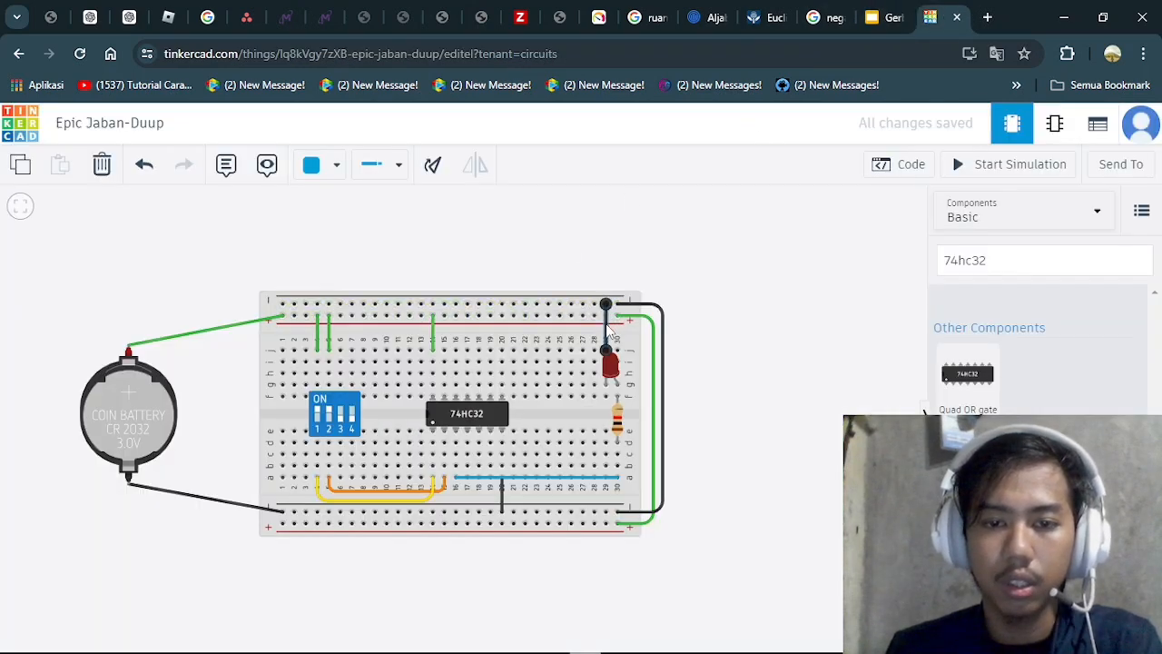
pyautogui.click(102, 165)
pyautogui.click(323, 164)
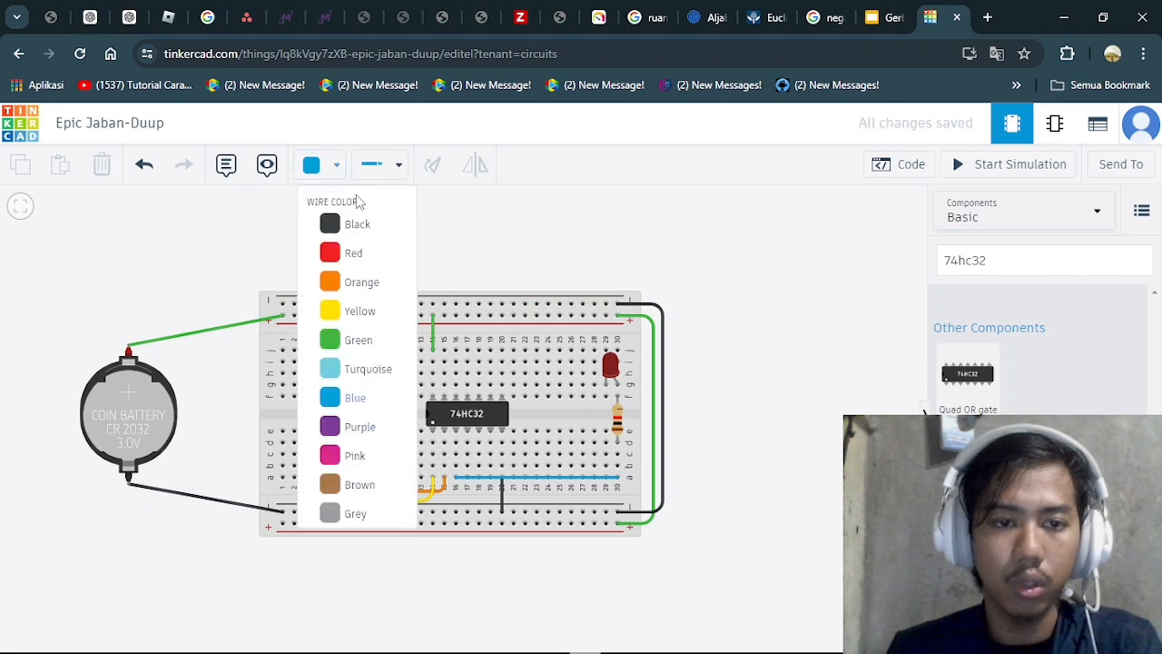
pyautogui.click(354, 224)
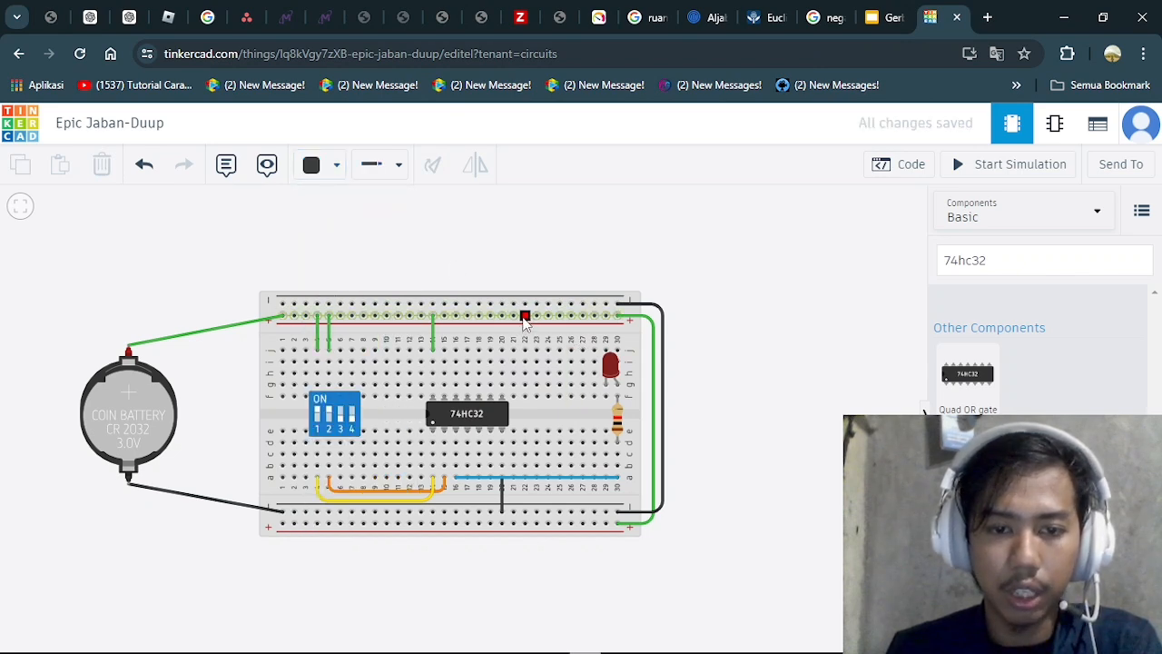
pyautogui.click(525, 318)
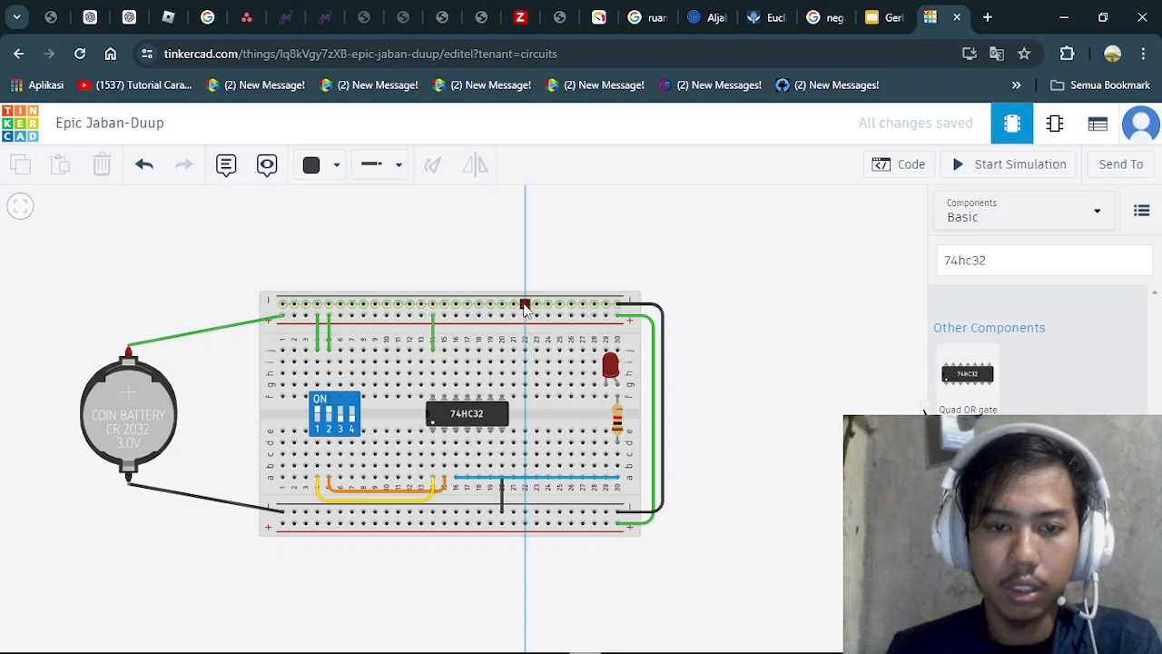
pyautogui.click(525, 305)
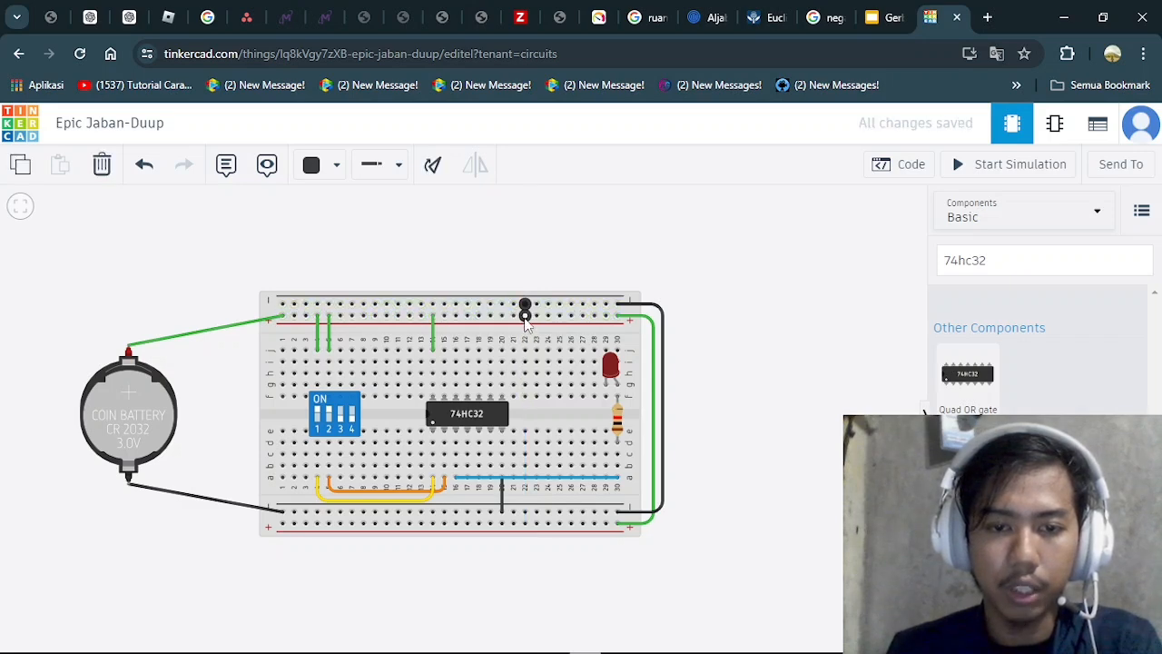
pyautogui.click(526, 351)
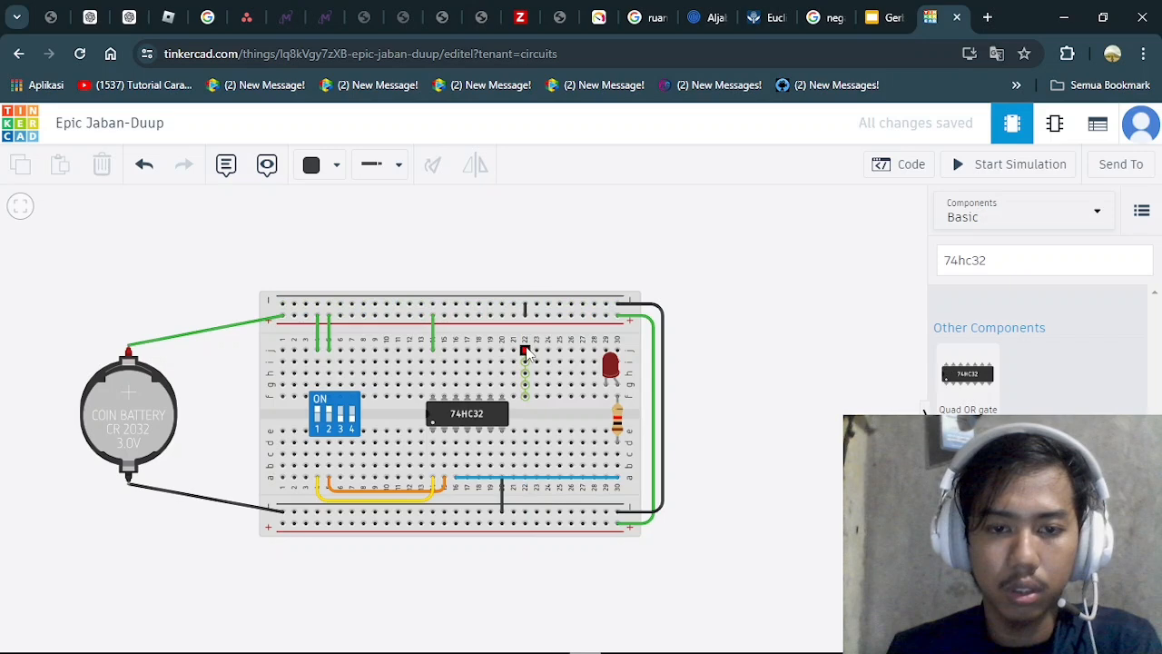
pyautogui.click(141, 167)
pyautogui.click(524, 309)
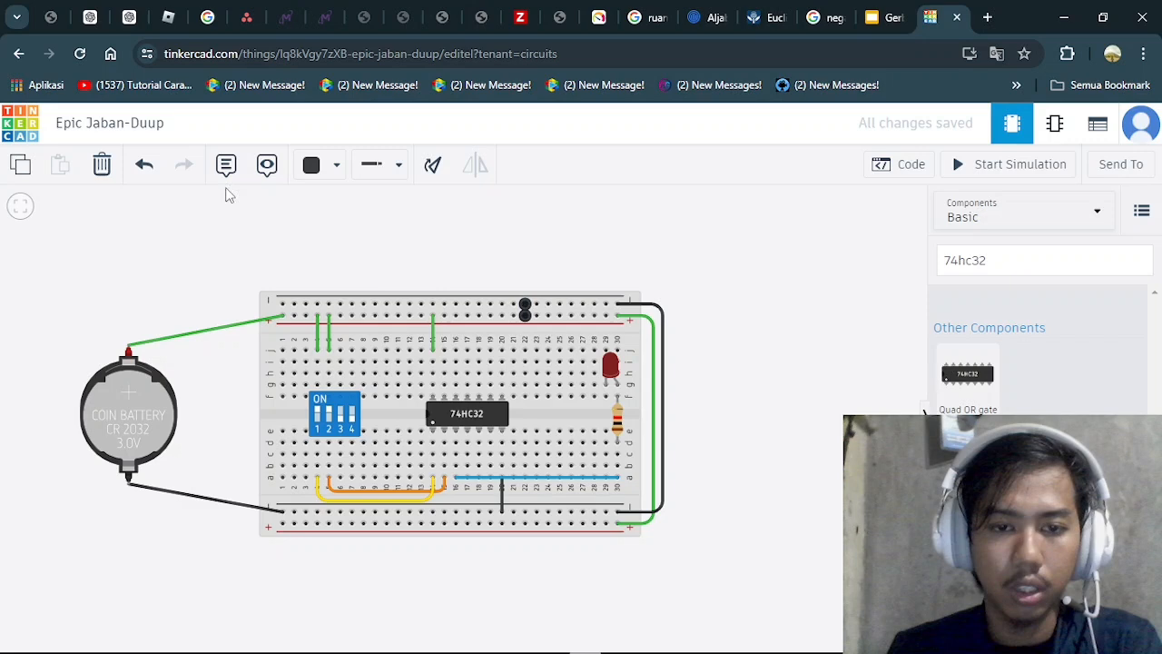
pyautogui.click(102, 164)
# Step: Wire the upper negative rail to hole j22 in black and move the LED under it to columns 22 and 23
pyautogui.click(525, 305)
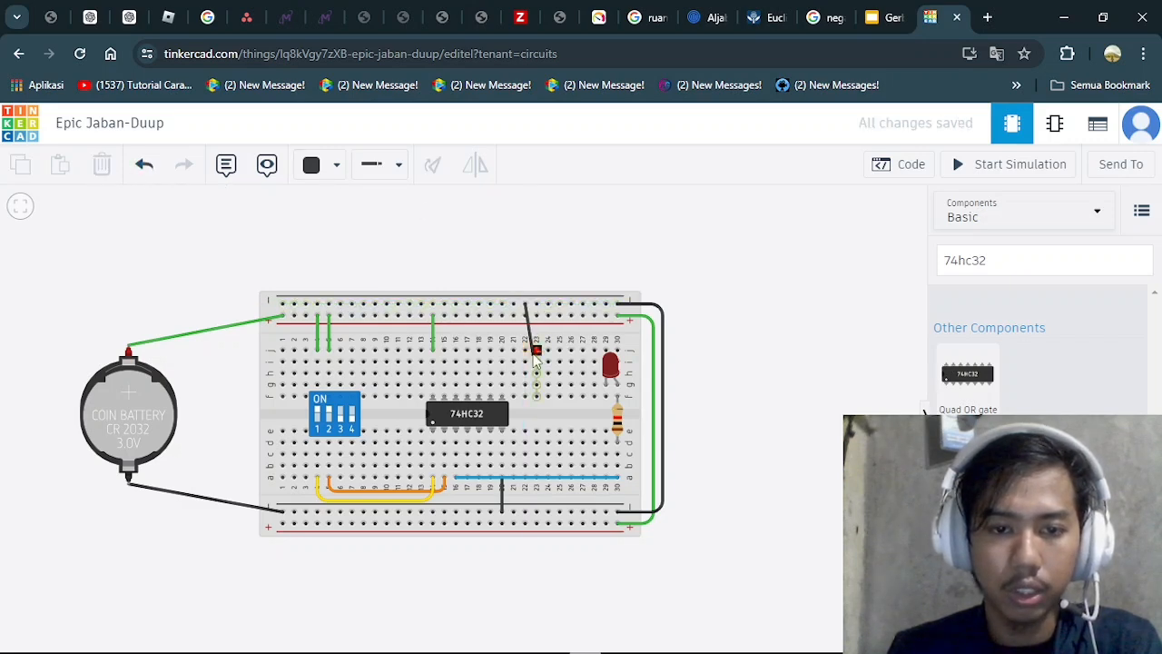
pyautogui.click(525, 350)
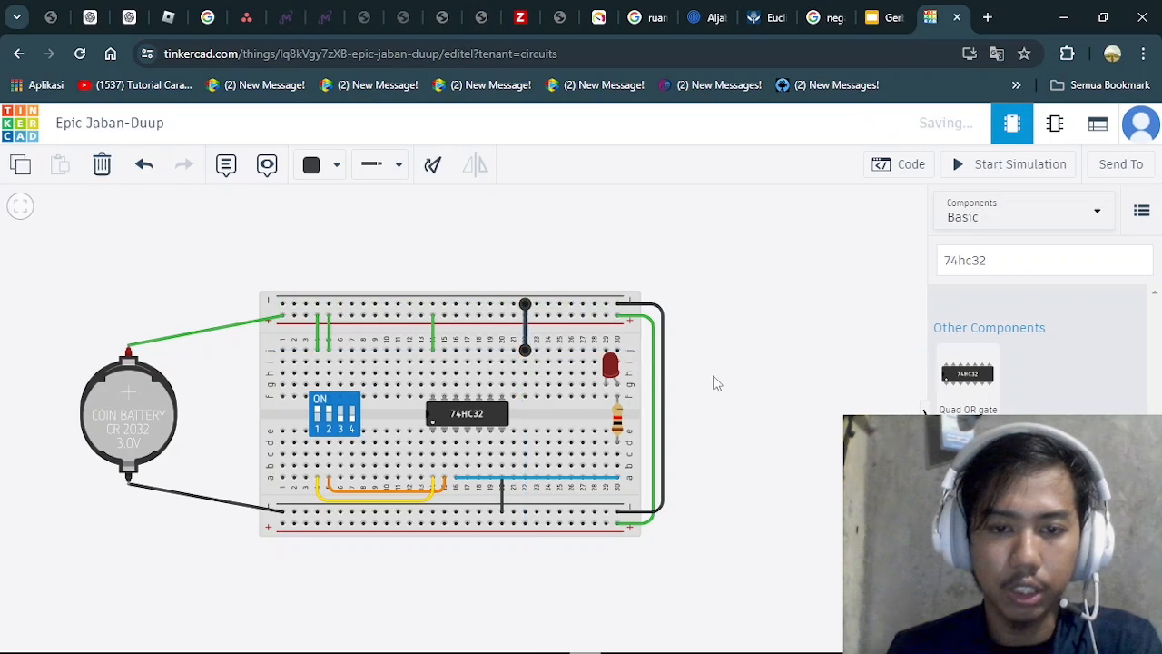
pyautogui.click(610, 368)
pyautogui.moveTo(610, 367); pyautogui.dragTo(529, 368)
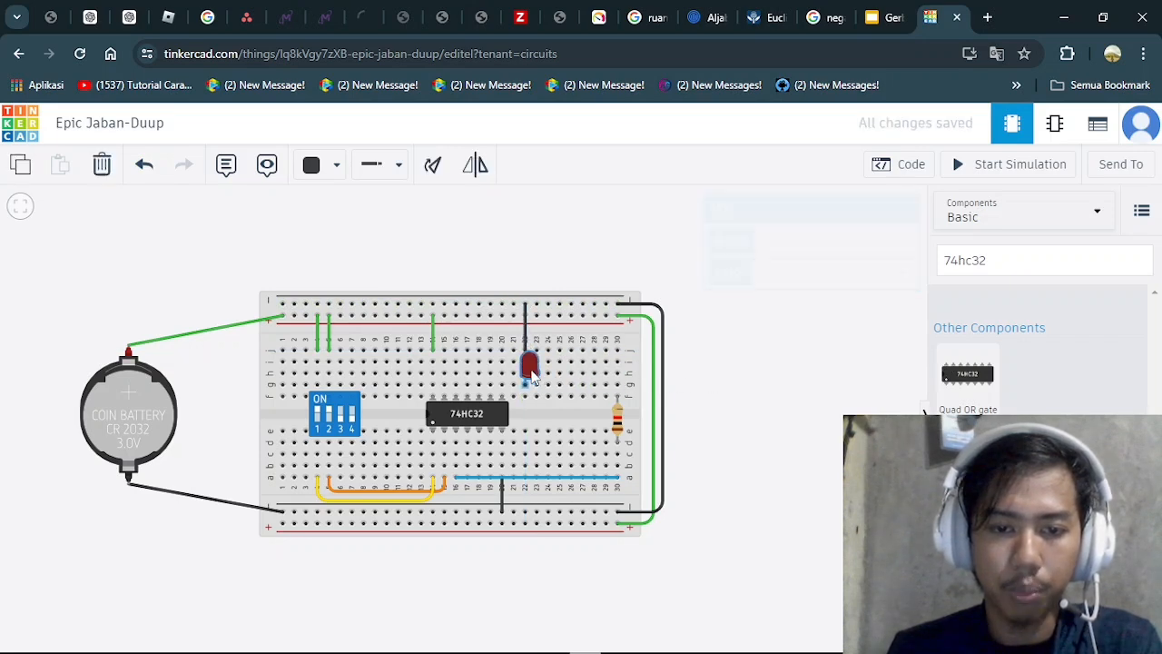
# Step: Move the resistor to column 23 below the LED and shorten the blue output wire to end at a23
pyautogui.moveTo(623, 427); pyautogui.dragTo(543, 429)
pyautogui.click(617, 476)
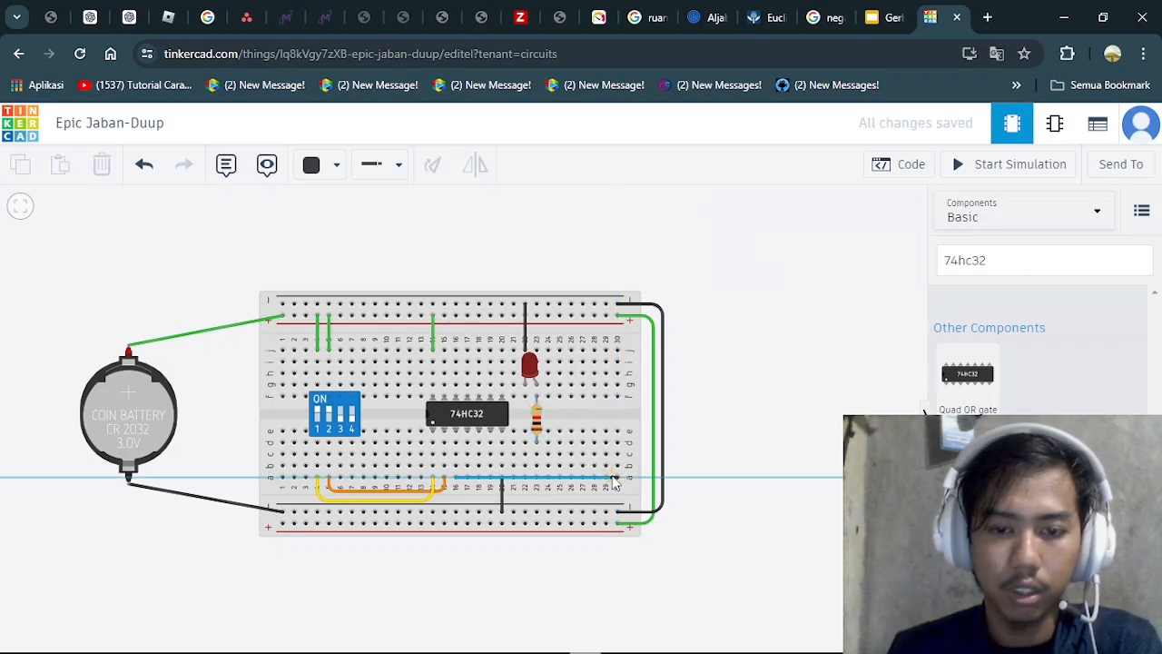
pyautogui.click(143, 165)
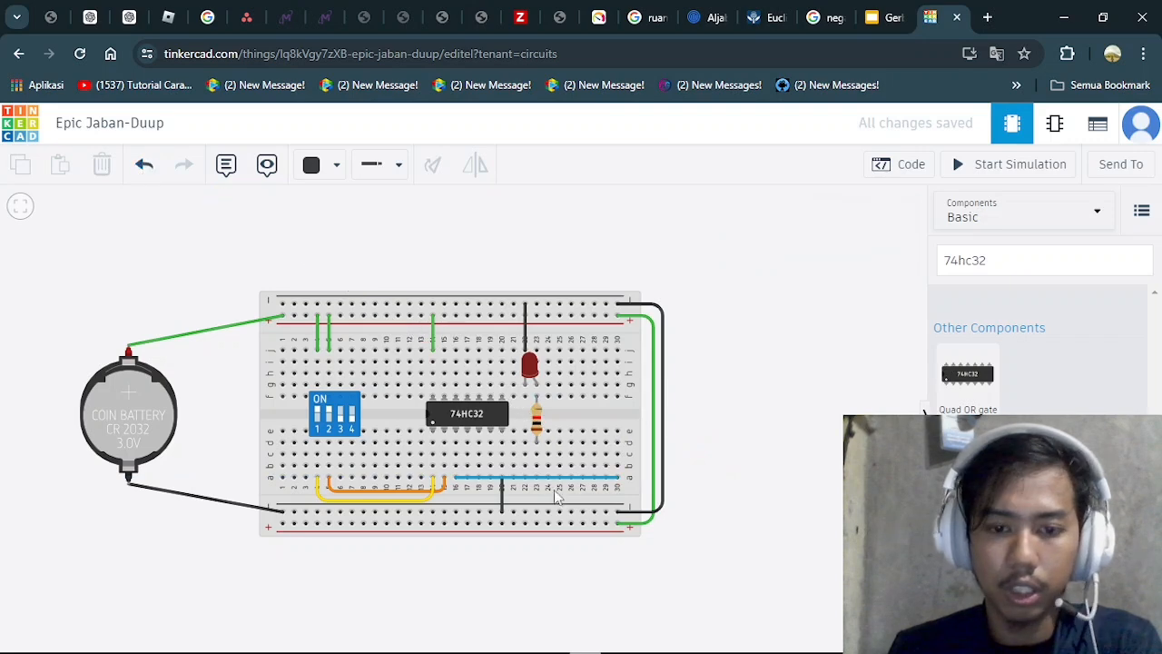
pyautogui.click(552, 479)
pyautogui.moveTo(621, 478); pyautogui.dragTo(536, 479)
pyautogui.click(729, 412)
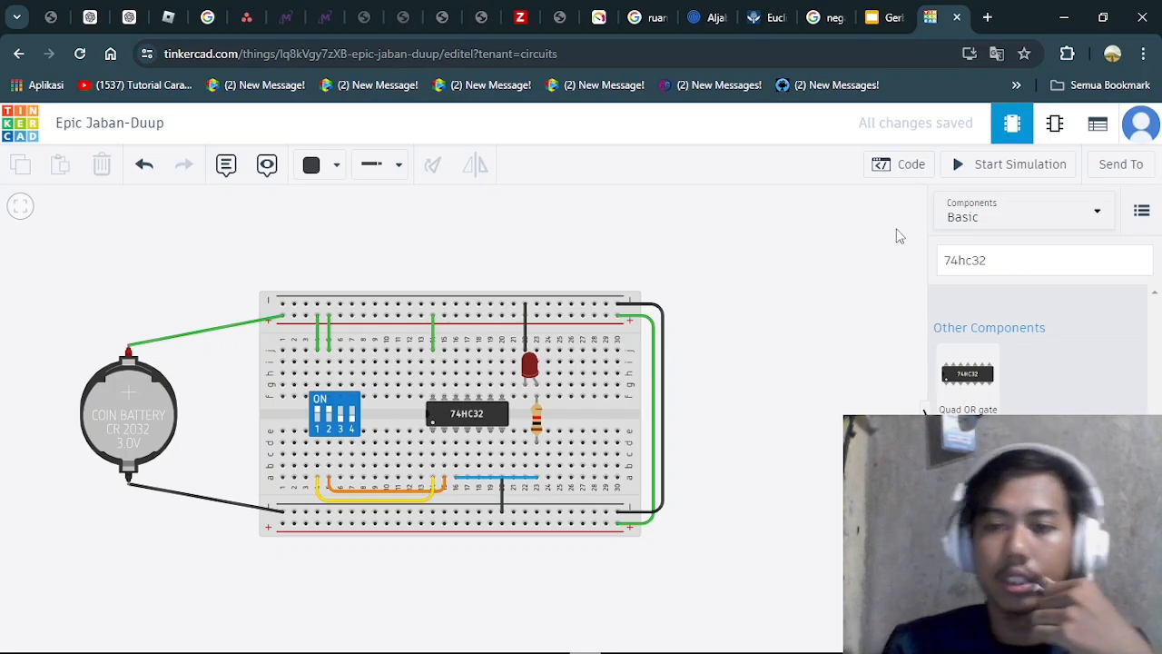
# Step: Simulate the circuit, check it against the OR GATE slide's truth table, and switch off DIP switches 1 and 2
pyautogui.click(988, 177)
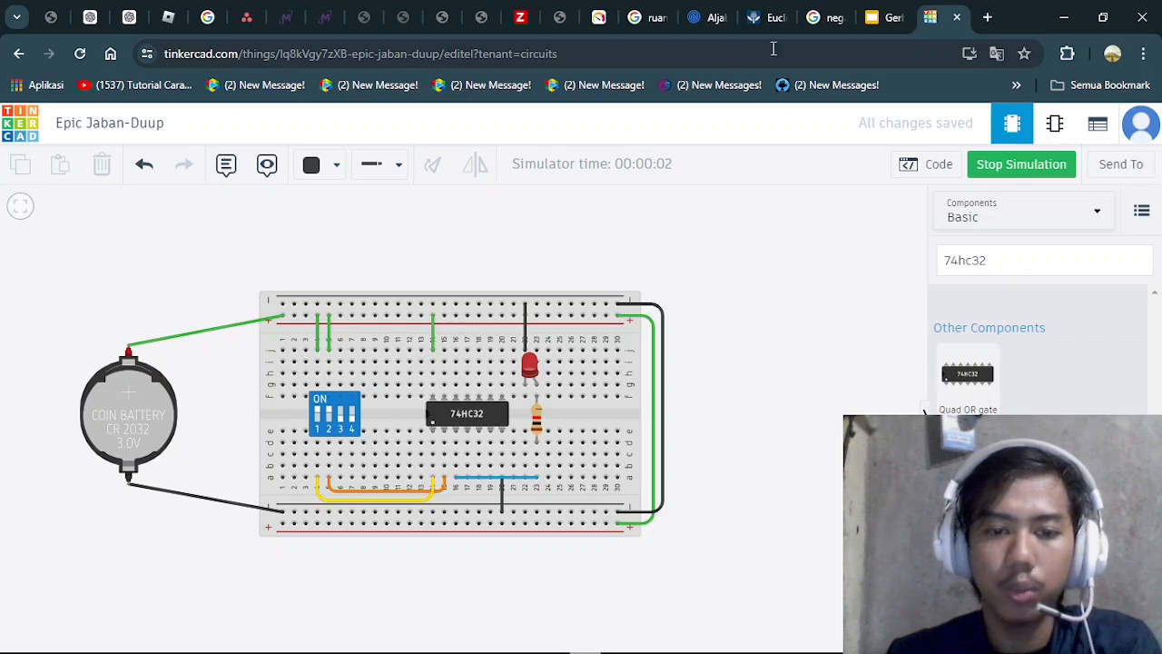
pyautogui.click(894, 11)
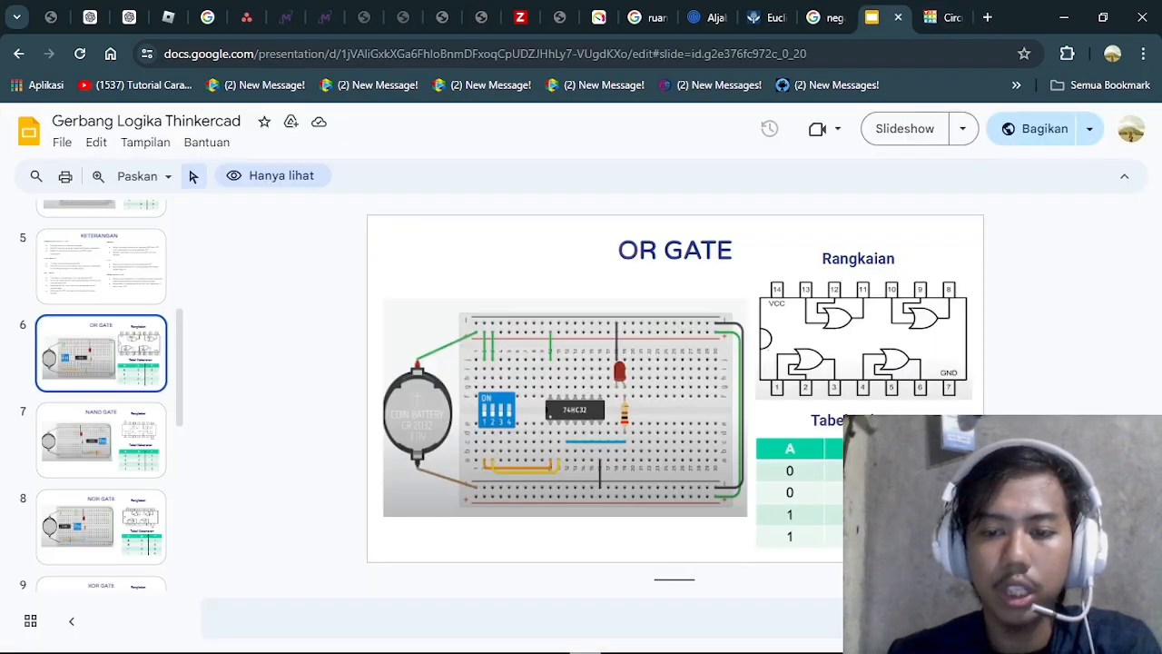
pyautogui.click(941, 17)
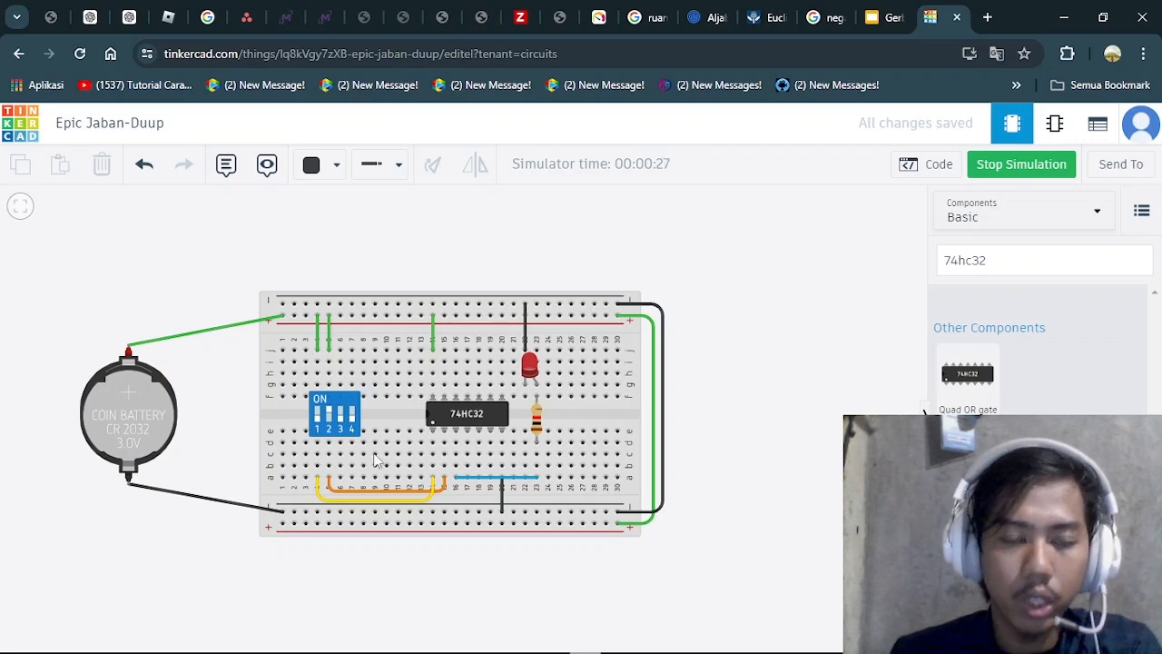
pyautogui.click(331, 413)
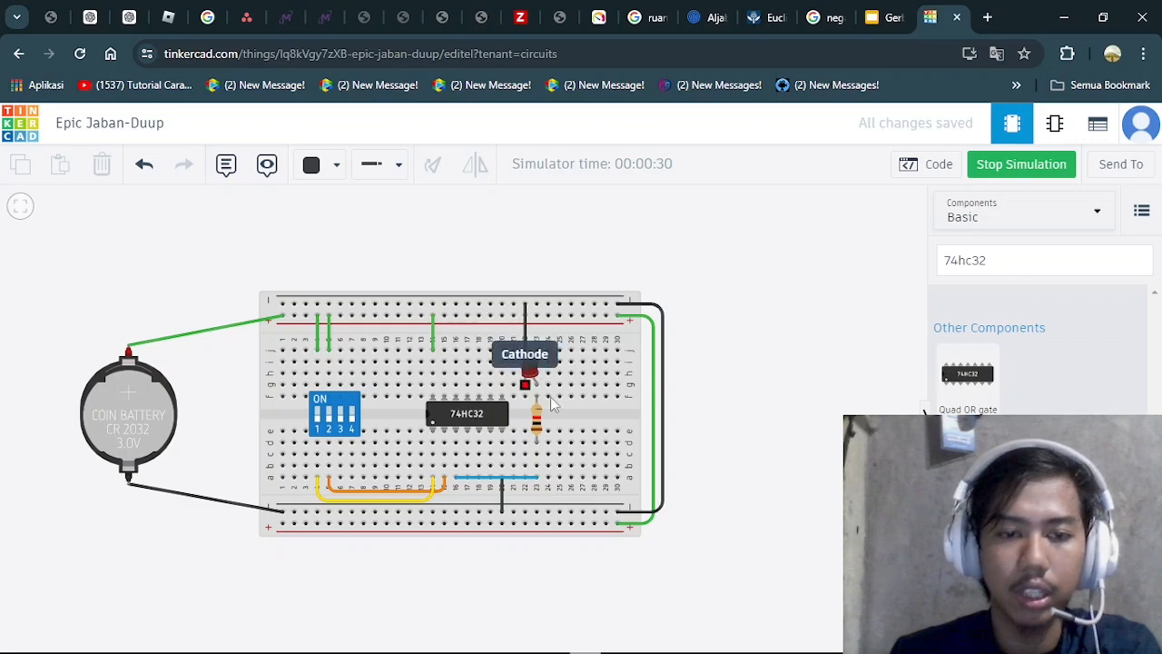
# Step: Open the schematic view and inspect the OR gate's 1Y output to R1 and D1 and its 1A and 1B inputs from SW1
pyautogui.click(1055, 132)
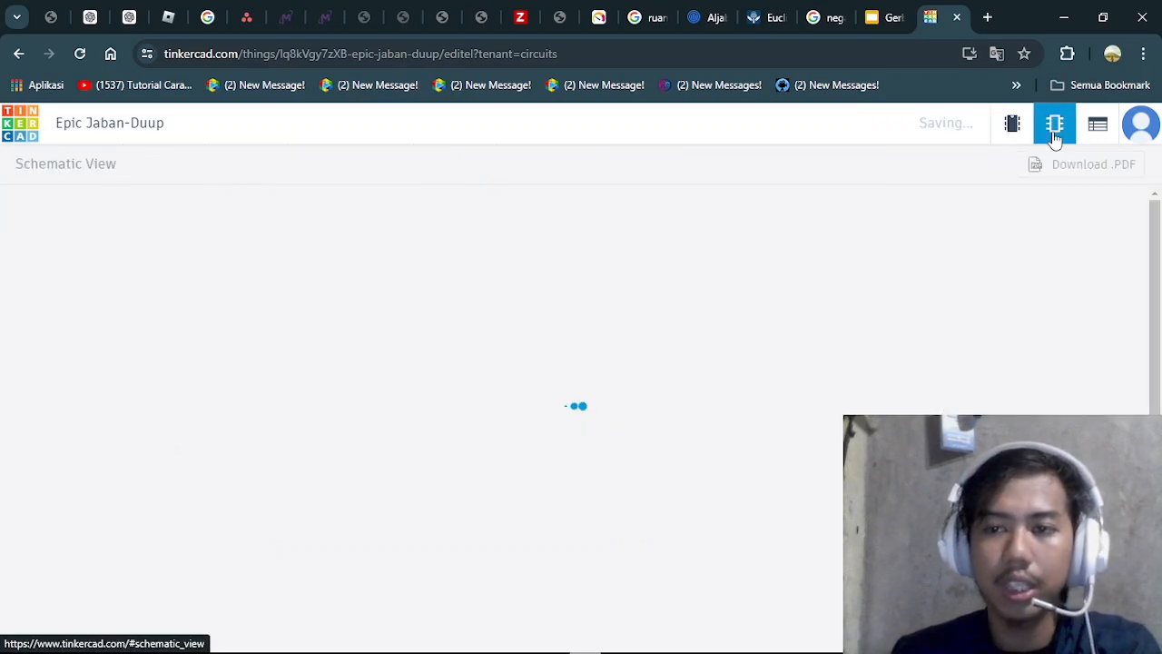
pyautogui.scroll(4, 500, 386)
pyautogui.scroll(5, 567, 365)
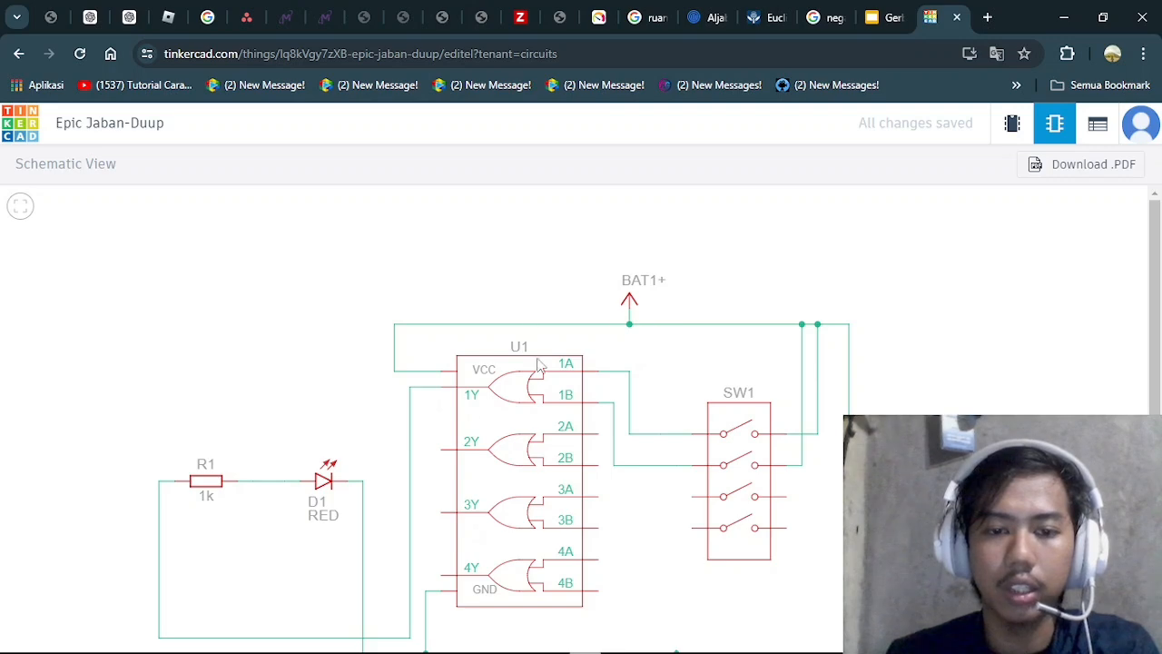
pyautogui.moveTo(458, 427)
pyautogui.mouseDown()
pyautogui.moveTo(546, 337)
pyautogui.moveTo(468, 425)
pyautogui.mouseUp()
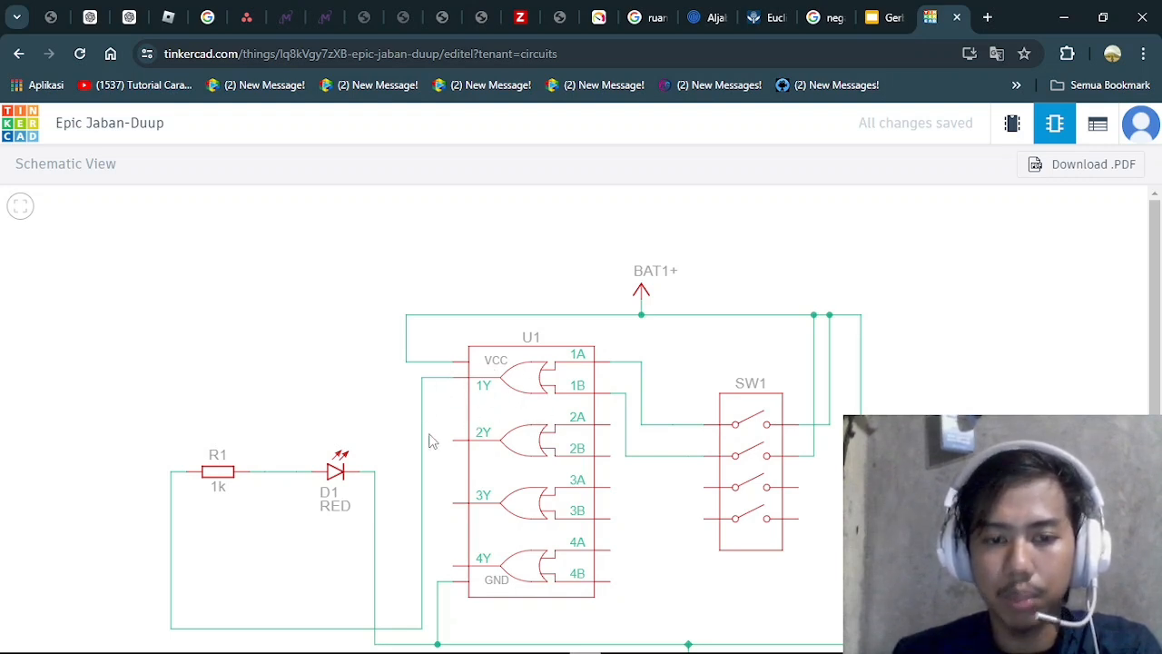
# Step: Examine the NAND GATE slide in Google Slides and return to Tinkercad's breadboard circuit view
pyautogui.click(872, 11)
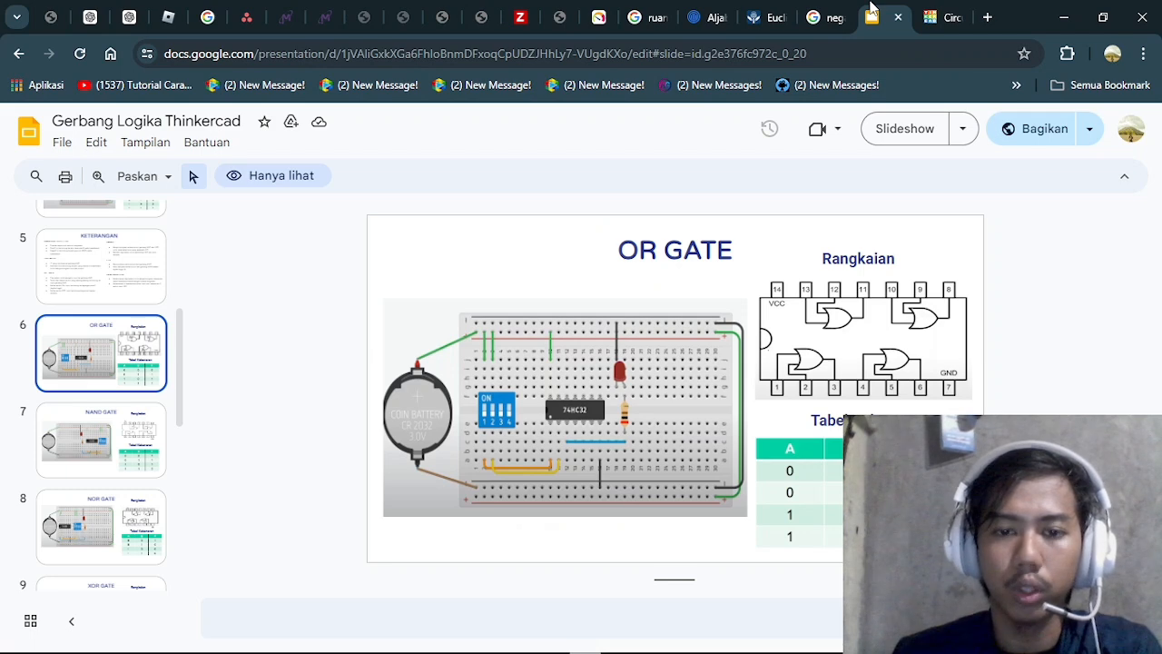
pyautogui.click(134, 449)
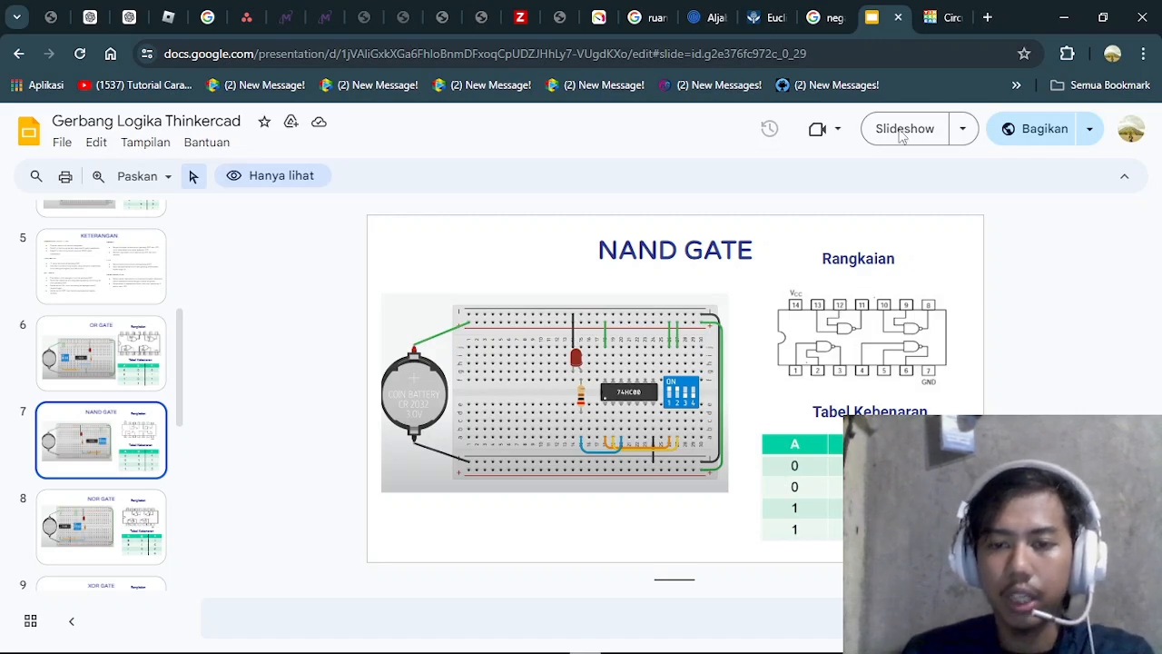
pyautogui.click(941, 17)
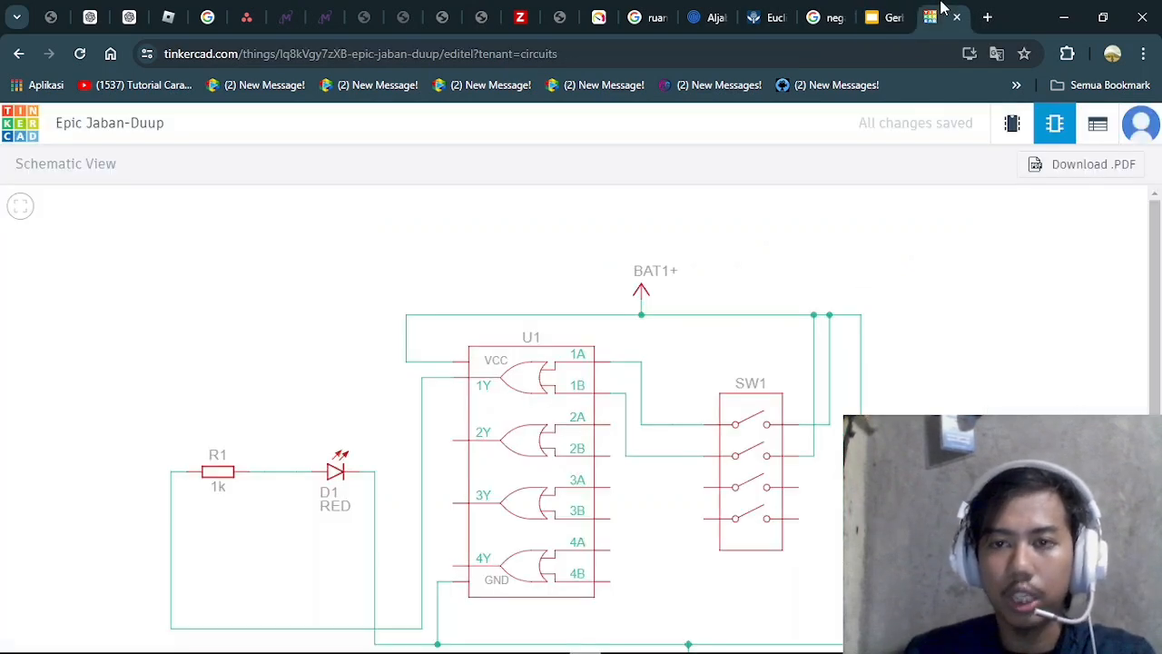
pyautogui.click(1008, 122)
# Step: Replace the 74HC32 chip with a 74HC00 Quad NAND gate at the same breadboard position, checking the chip number on the NAND GATE slide
pyautogui.click(471, 429)
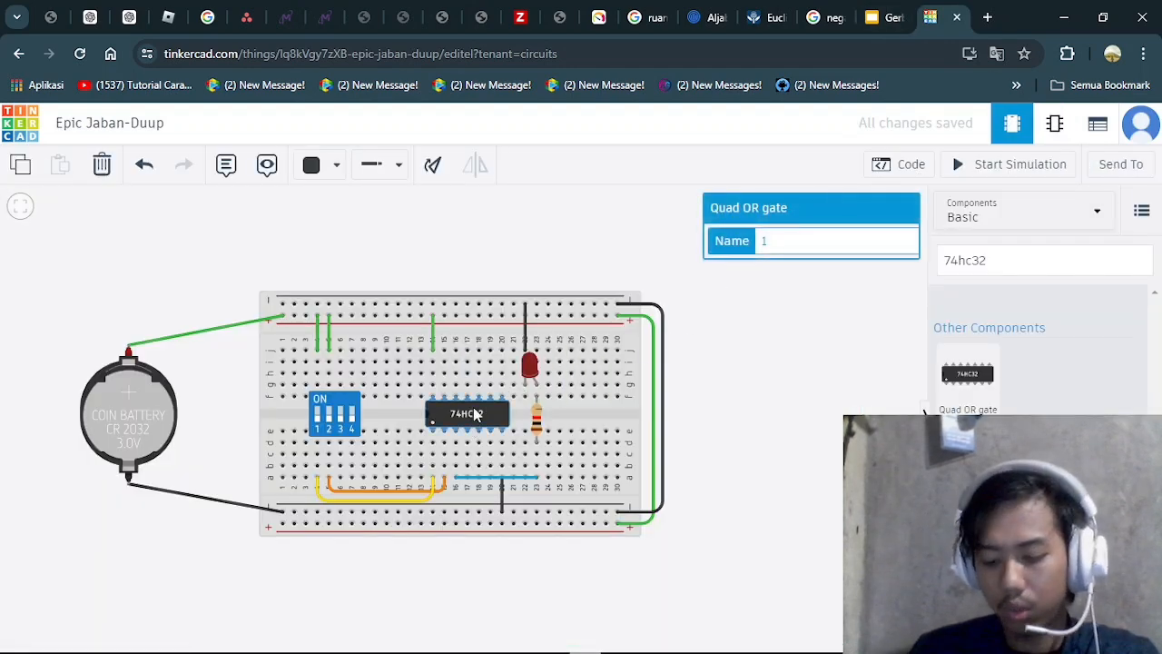
pyautogui.click(106, 173)
pyautogui.click(883, 20)
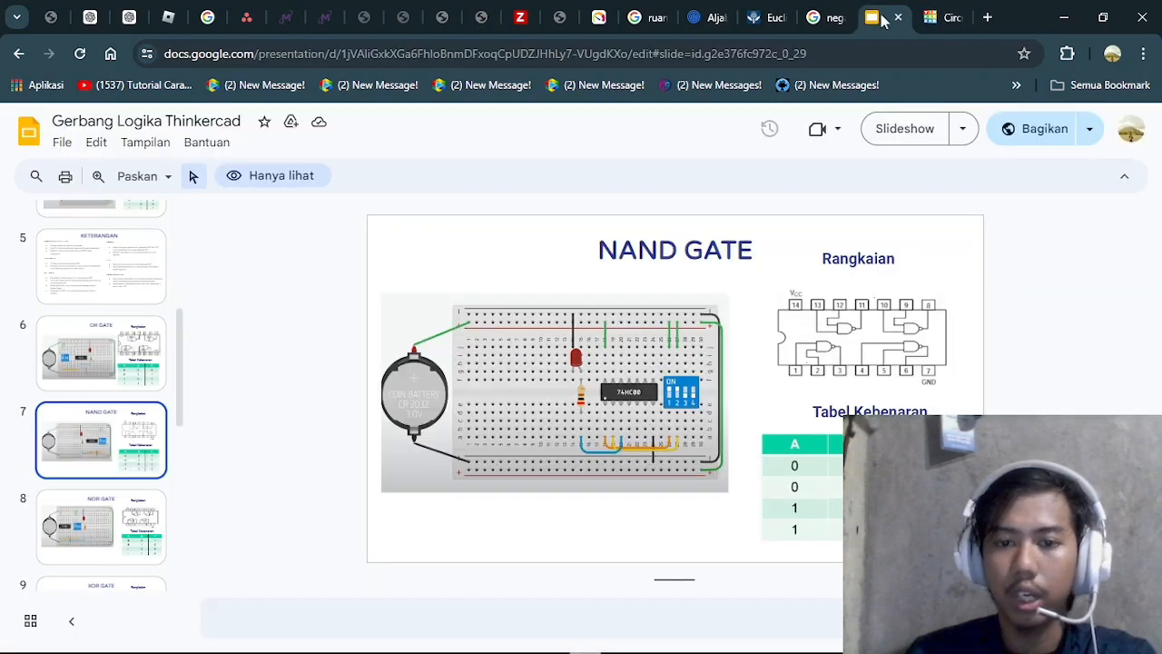
pyautogui.click(930, 16)
pyautogui.click(1012, 259)
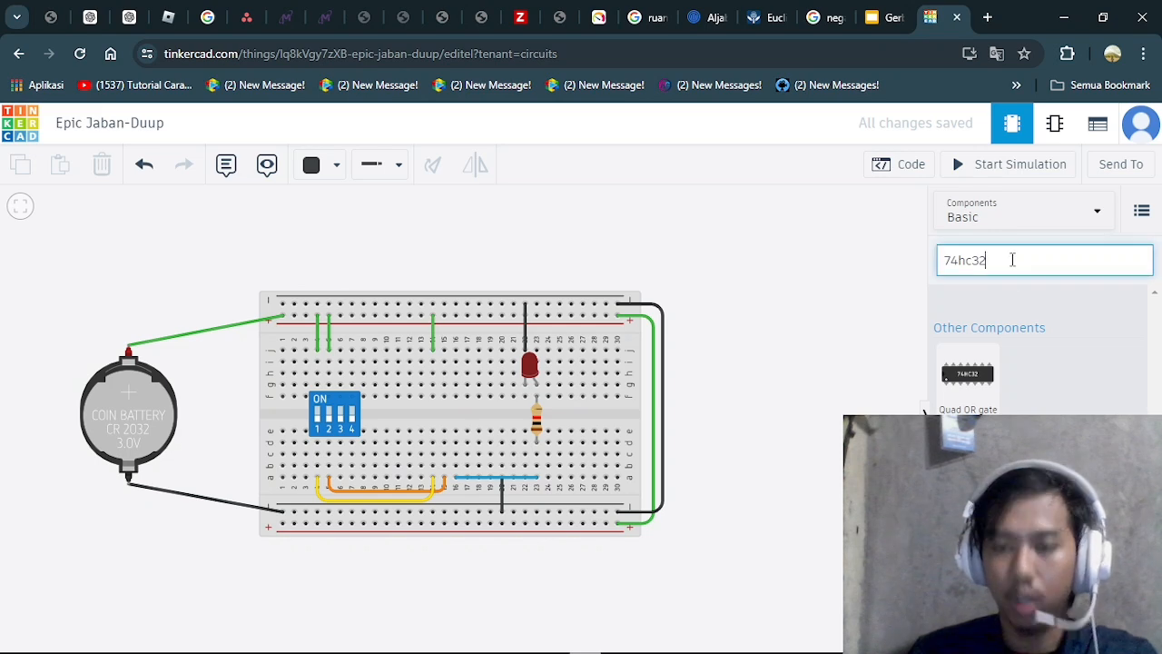
pyautogui.press('BackSpace')
pyautogui.press('BackSpace')
pyautogui.write('00')
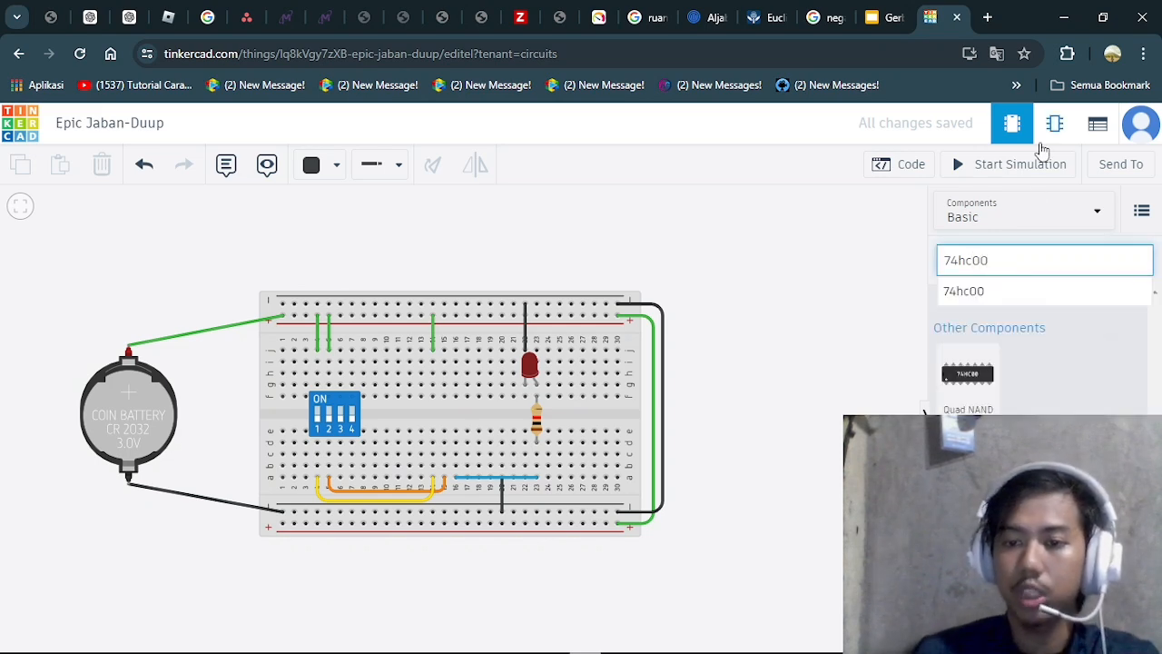
pyautogui.moveTo(968, 381); pyautogui.dragTo(468, 408)
pyautogui.click(797, 298)
# Step: Switch to the Google Slides presentation and examine the wiring on the NAND GATE slide
pyautogui.click(899, 13)
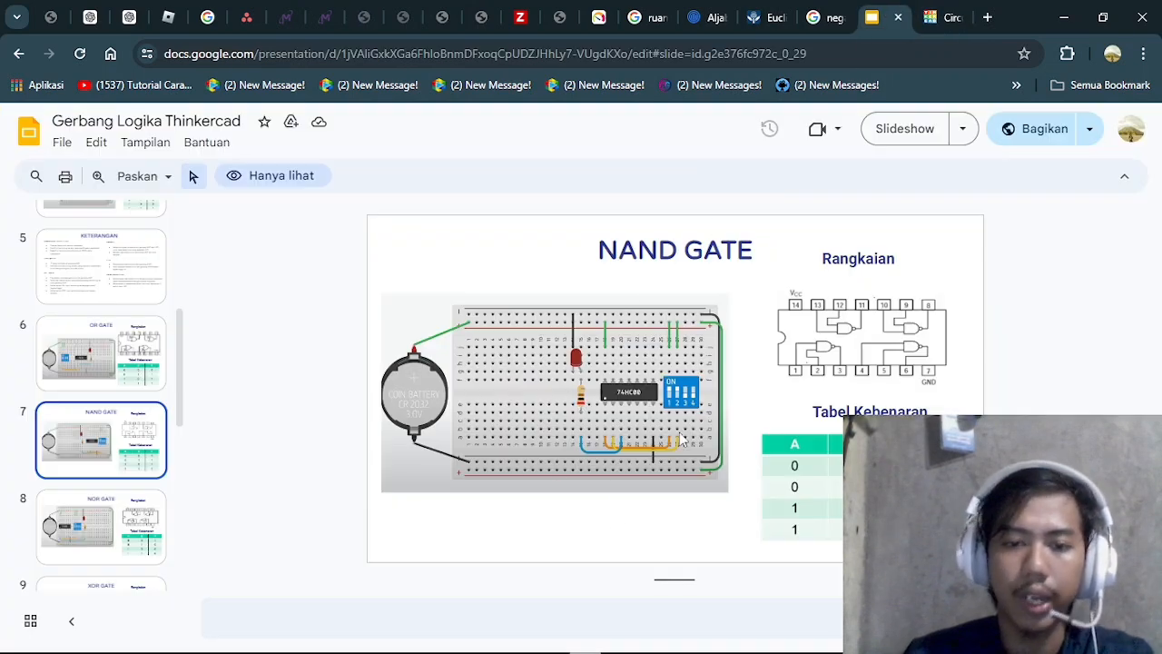
# Step: Return to Tinkercad, delete the black wire above the LED and move the LED to columns 11 and 12 on the breadboard
pyautogui.click(940, 17)
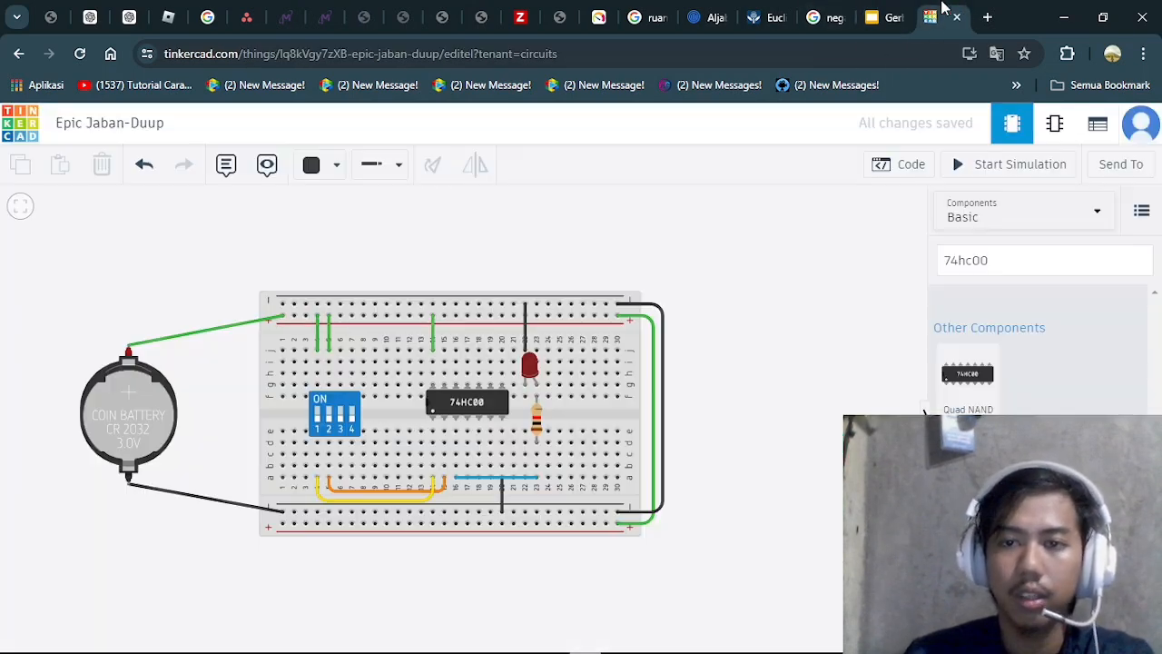
pyautogui.click(524, 350)
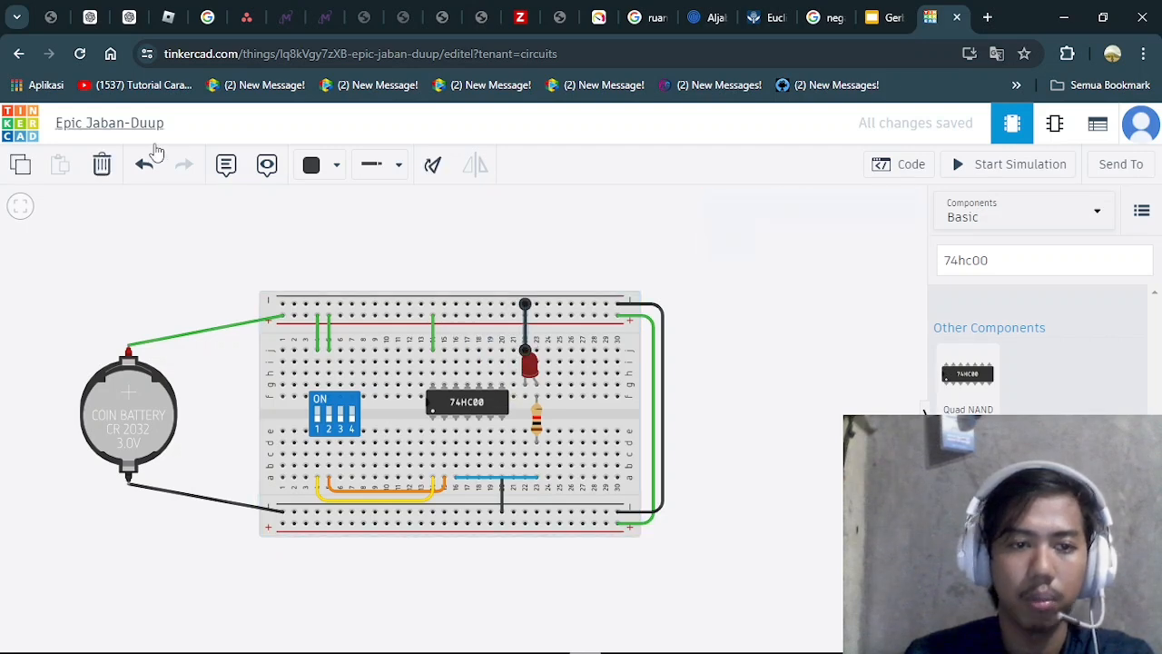
pyautogui.click(103, 166)
pyautogui.click(529, 365)
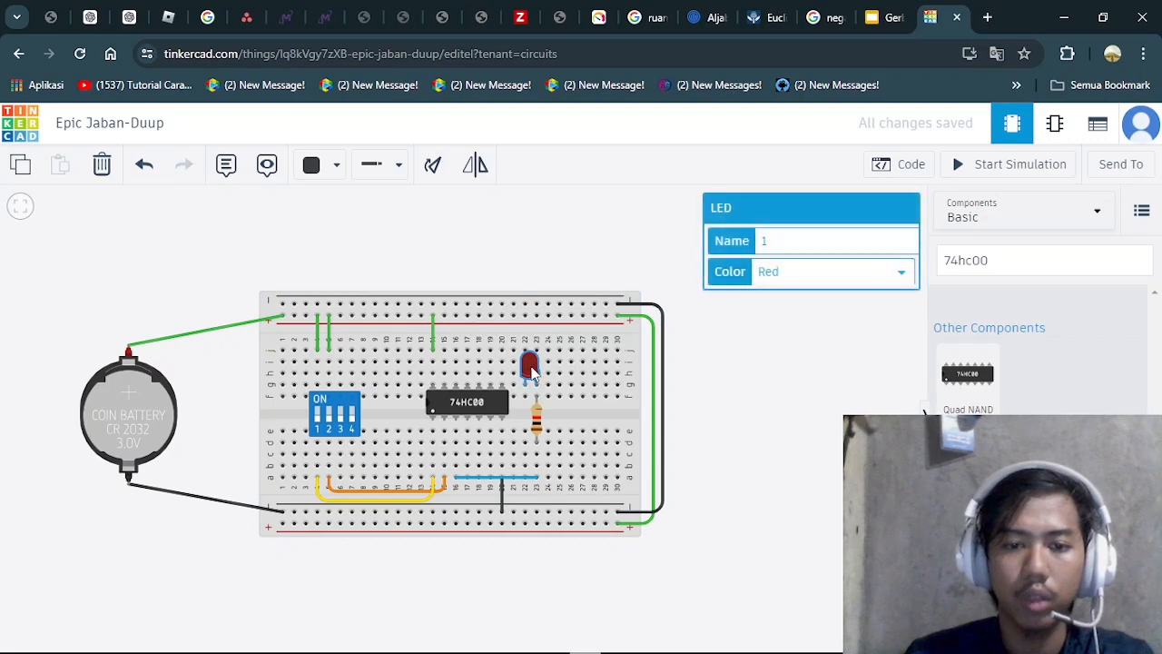
pyautogui.moveTo(531, 370); pyautogui.dragTo(409, 375)
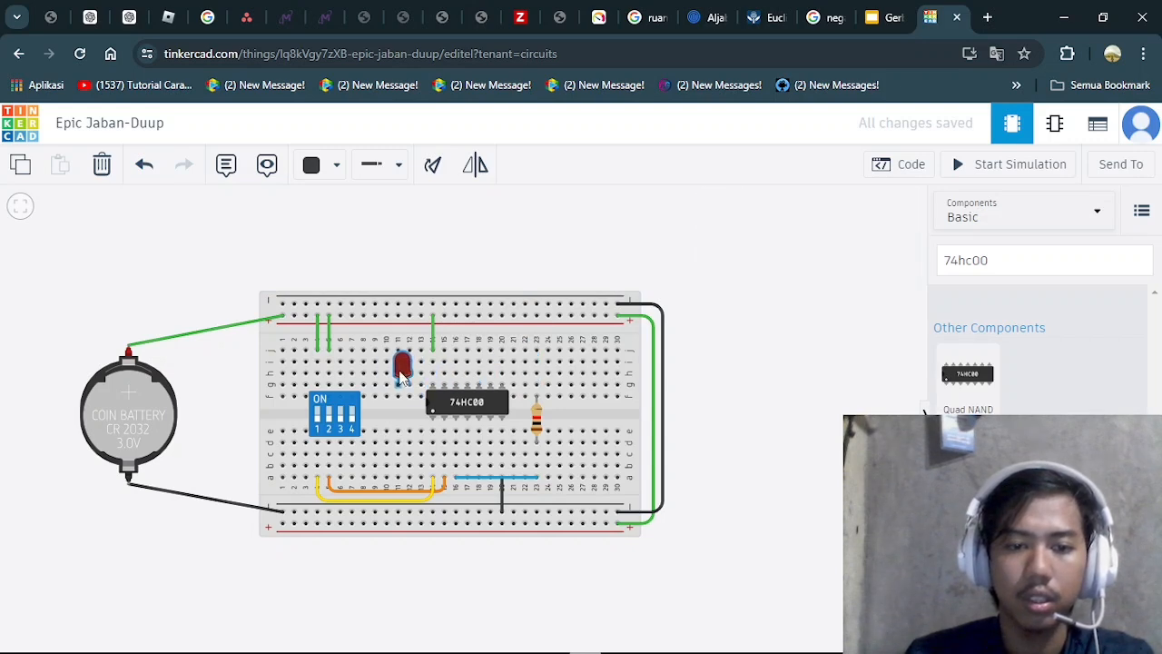
# Step: Move the 1 kΩ resistor to column 12 so it lines up below the LED
pyautogui.click(548, 424)
pyautogui.moveTo(548, 425); pyautogui.dragTo(443, 420)
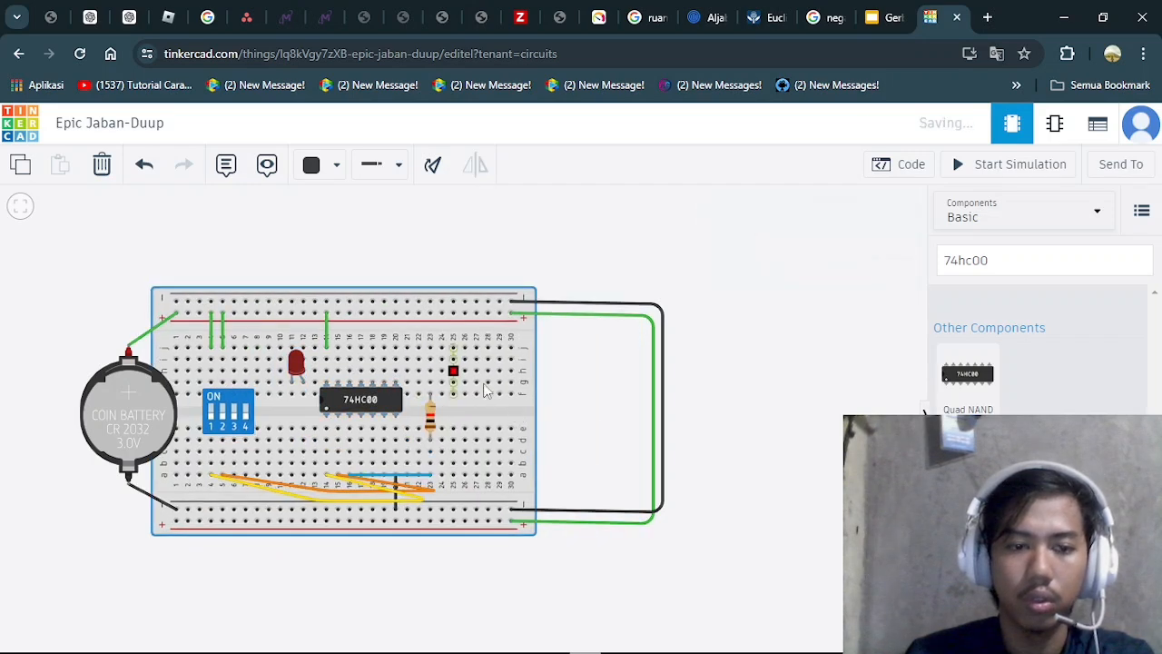
pyautogui.moveTo(497, 294); pyautogui.dragTo(576, 298)
pyautogui.click(807, 414)
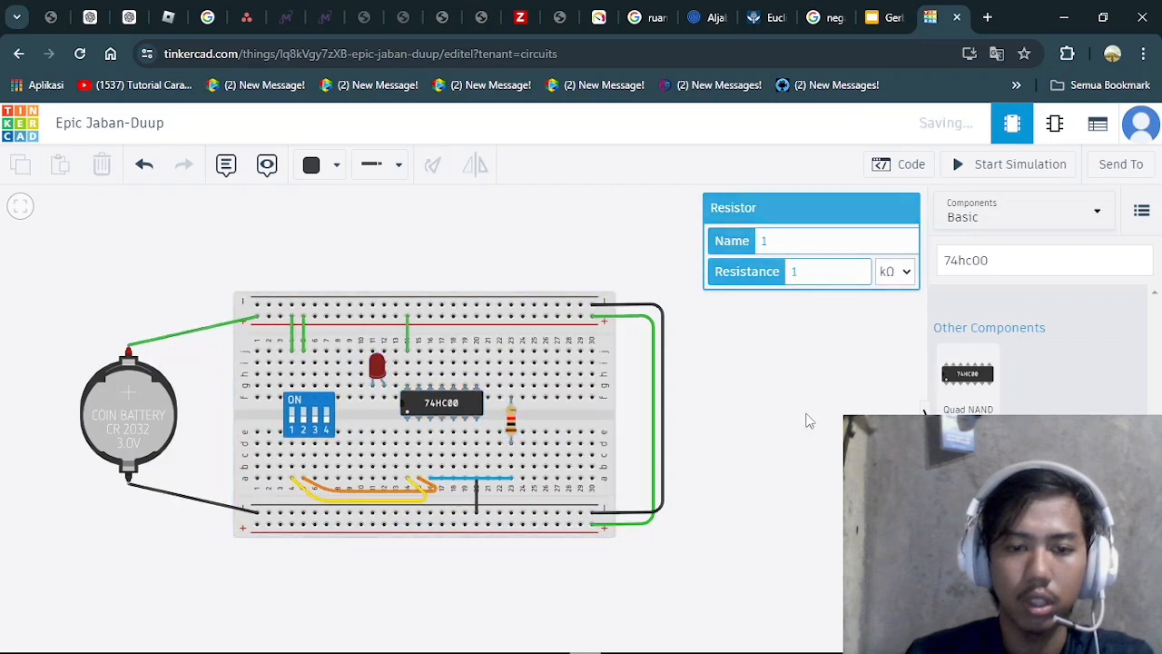
pyautogui.click(511, 420)
pyautogui.moveTo(511, 420); pyautogui.dragTo(390, 419)
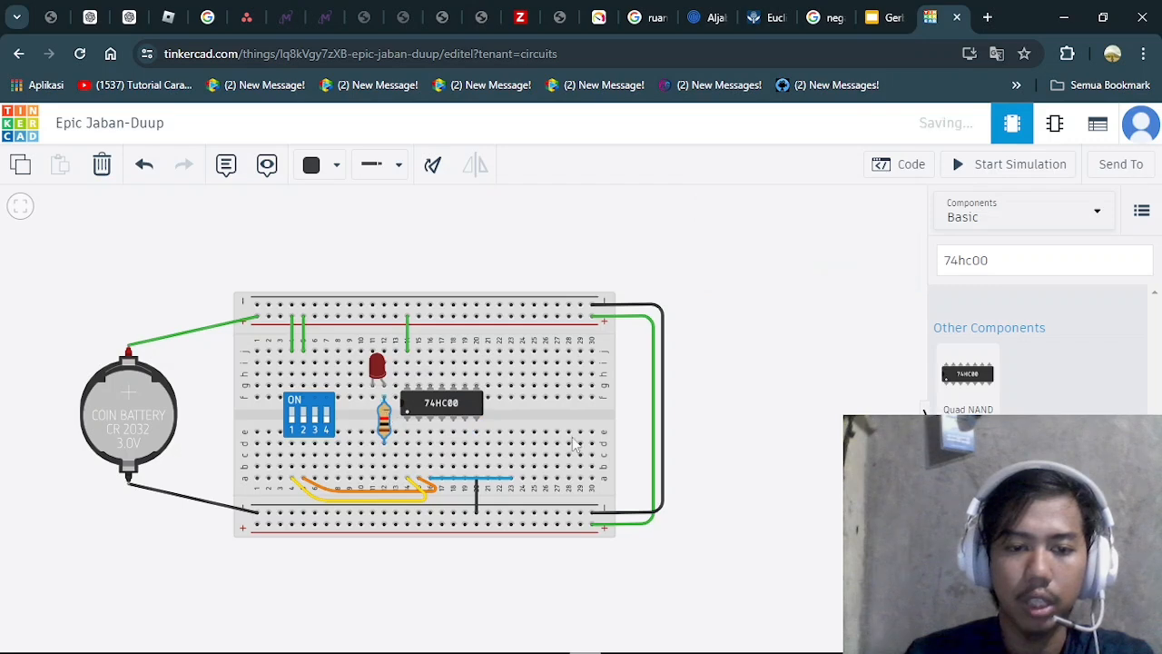
# Step: Move the blue wire's free end from column 23 to hole a12 below the resistor, keeping its other end at column 16
pyautogui.click(441, 481)
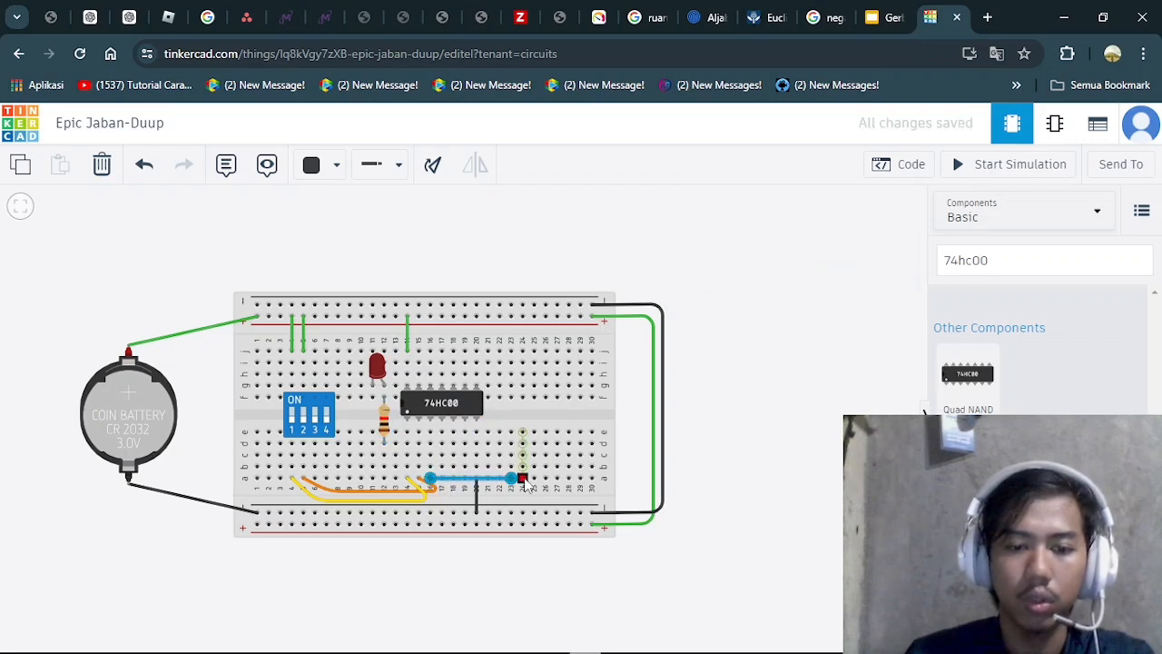
pyautogui.moveTo(512, 479); pyautogui.dragTo(400, 490)
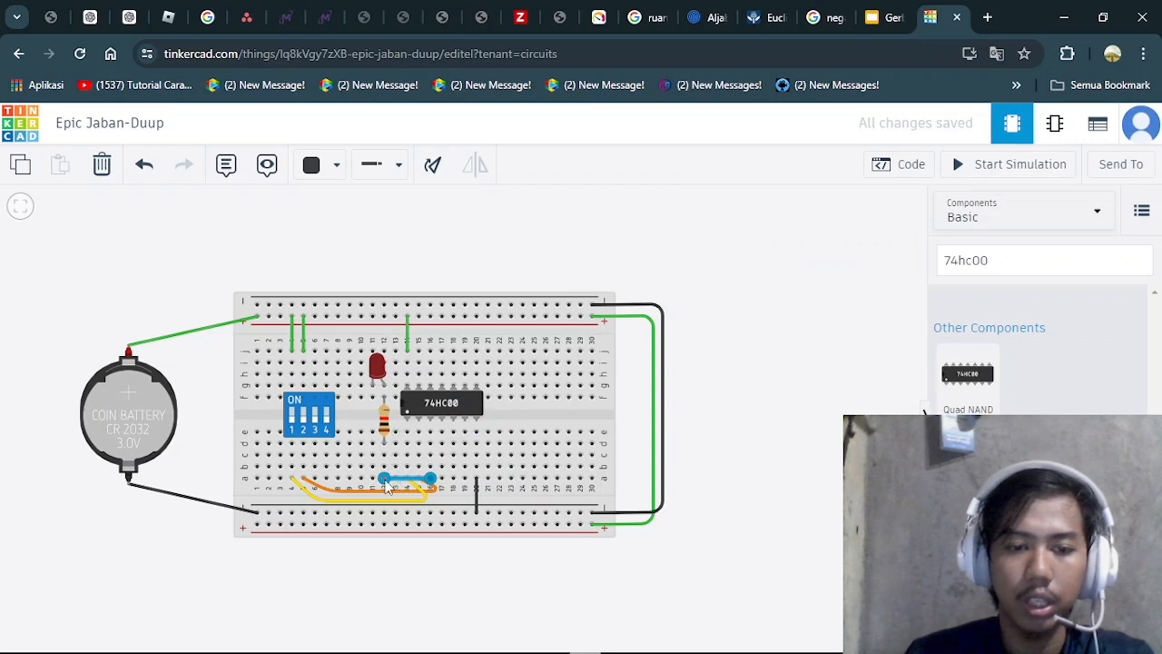
pyautogui.click(763, 483)
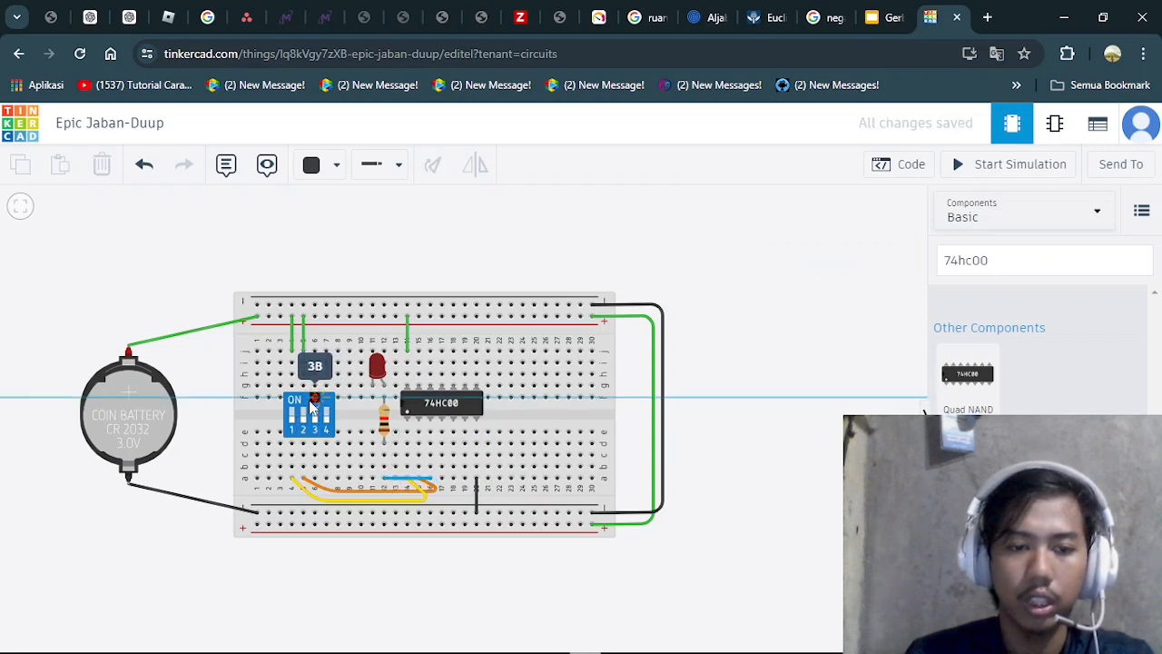
# Step: Move the four-way DIP switch to columns 25 to 28, on the other side of the 74HC00 chip
pyautogui.click(312, 403)
pyautogui.press('Escape')
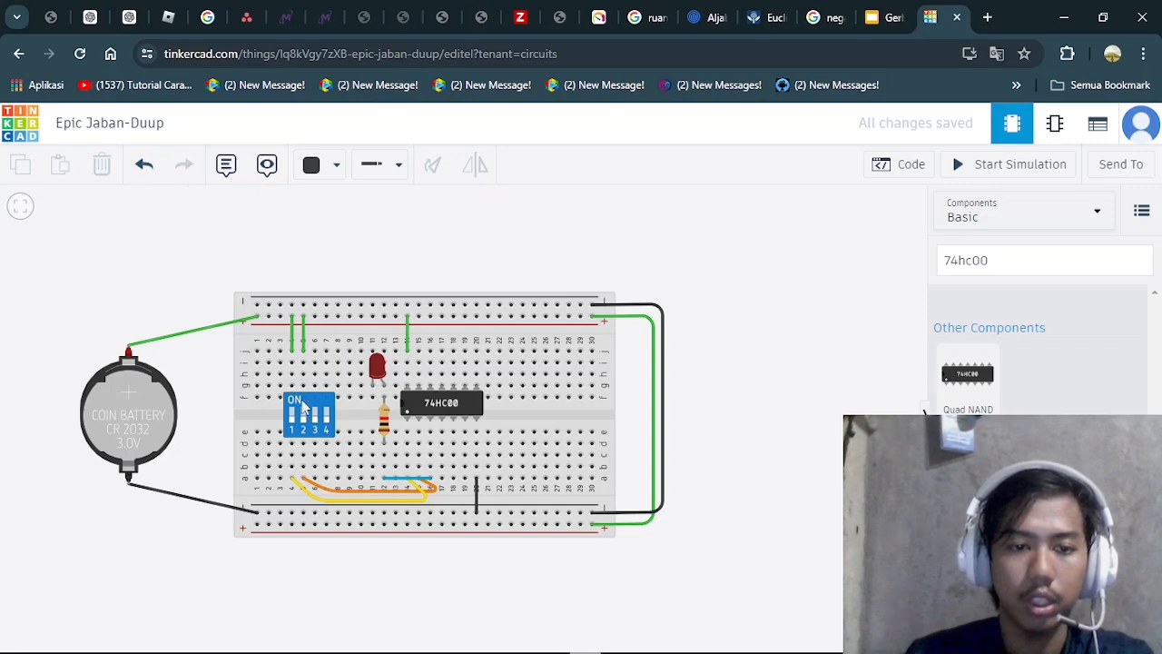
pyautogui.moveTo(309, 414); pyautogui.dragTo(548, 422)
# Step: Delete the two green supply wires at columns 4 and 5 that fed the DIP switch's former position
pyautogui.click(292, 336)
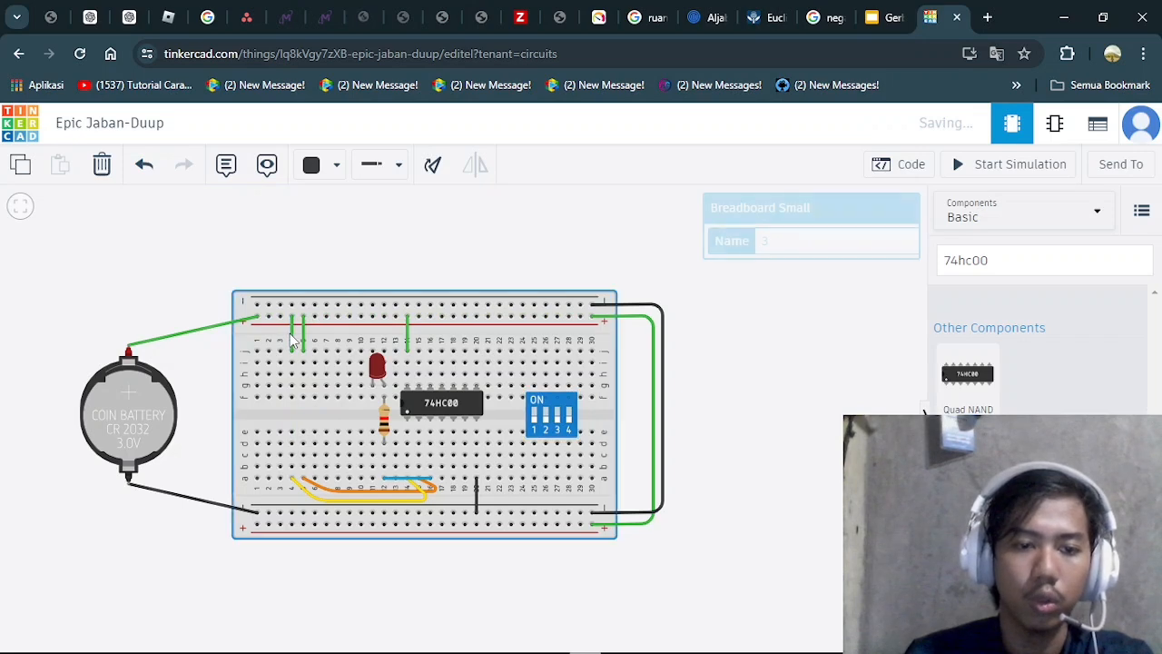
pyautogui.click(292, 339)
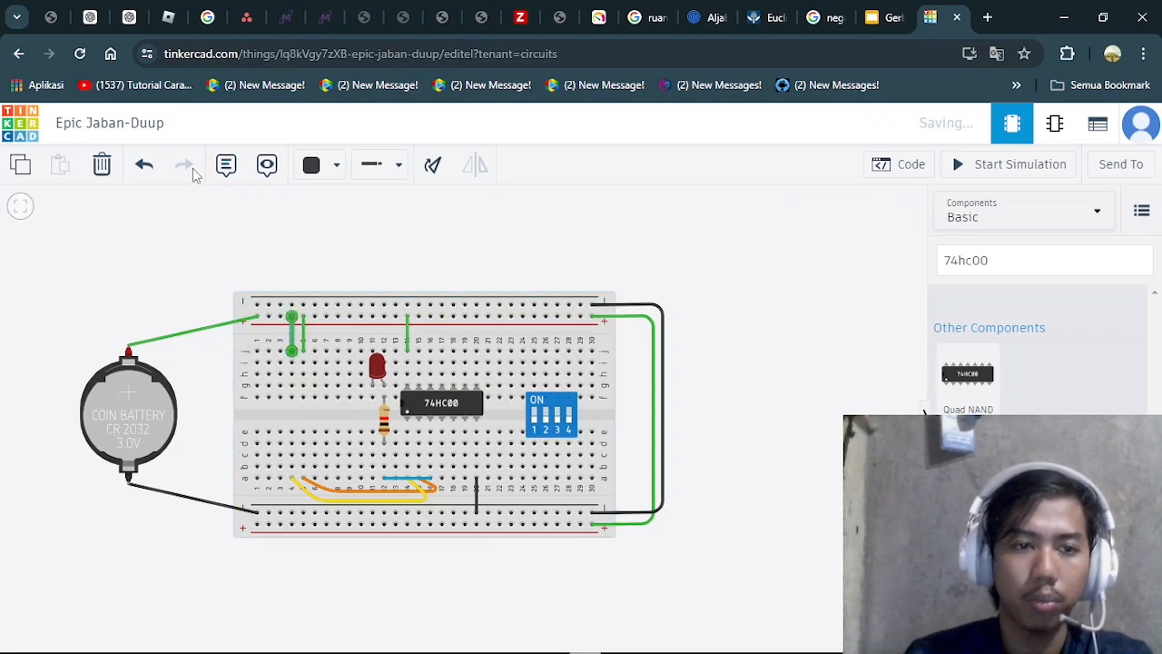
pyautogui.click(102, 165)
pyautogui.click(304, 343)
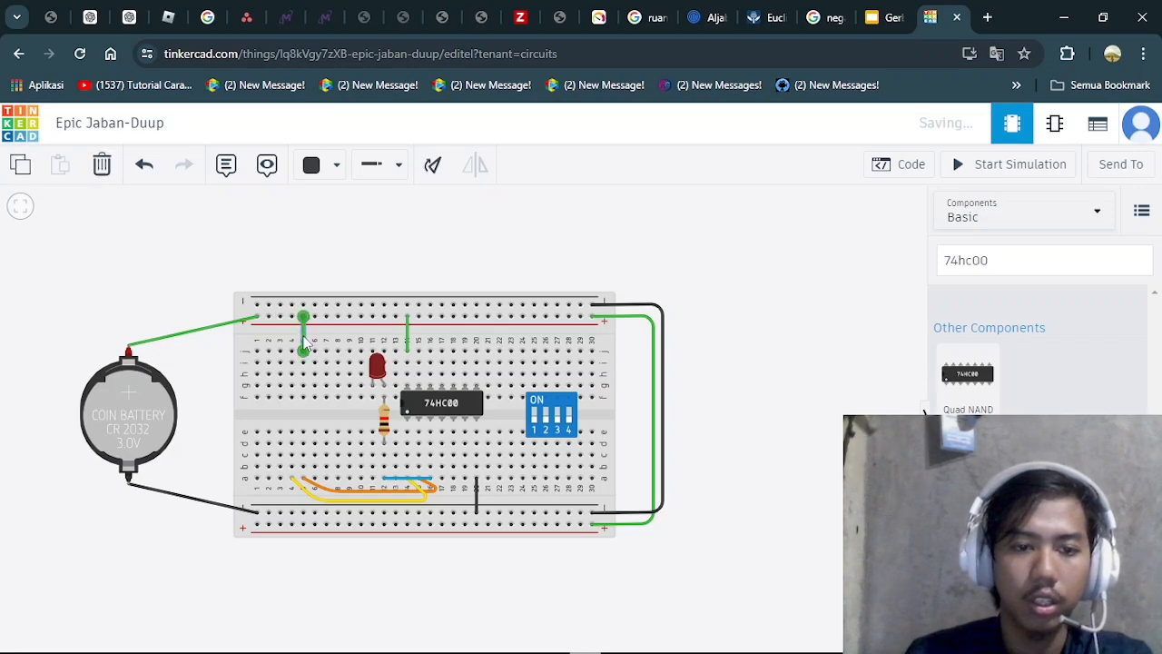
pyautogui.click(101, 165)
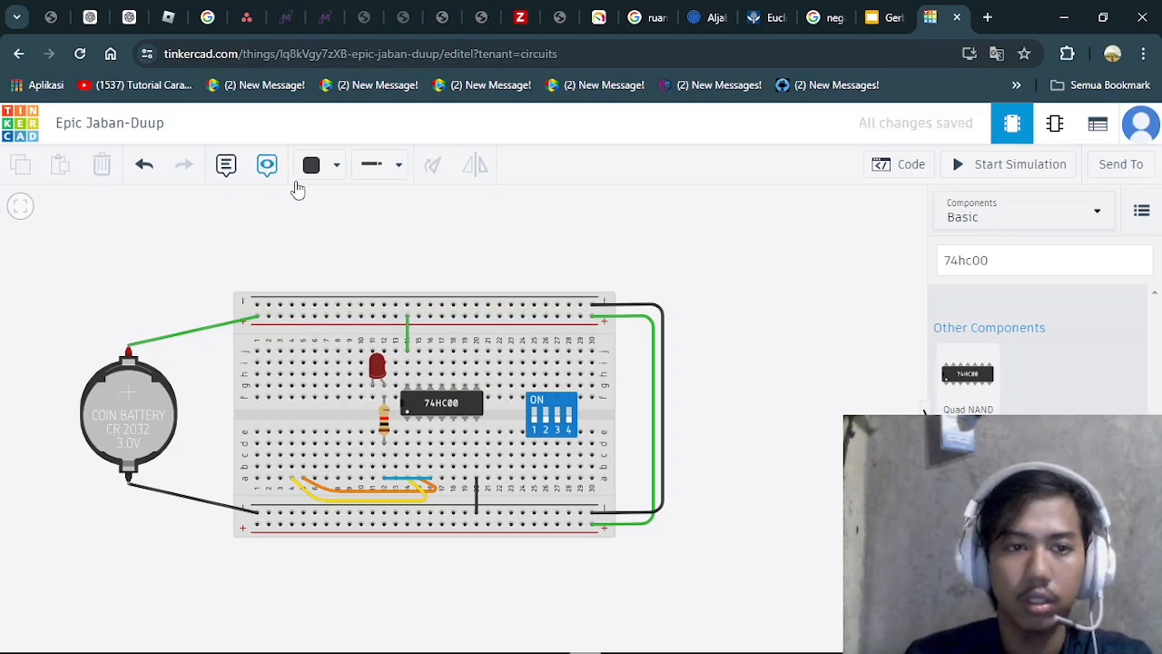
# Step: Set the colour for new wires to green
pyautogui.click(311, 165)
pyautogui.click(361, 342)
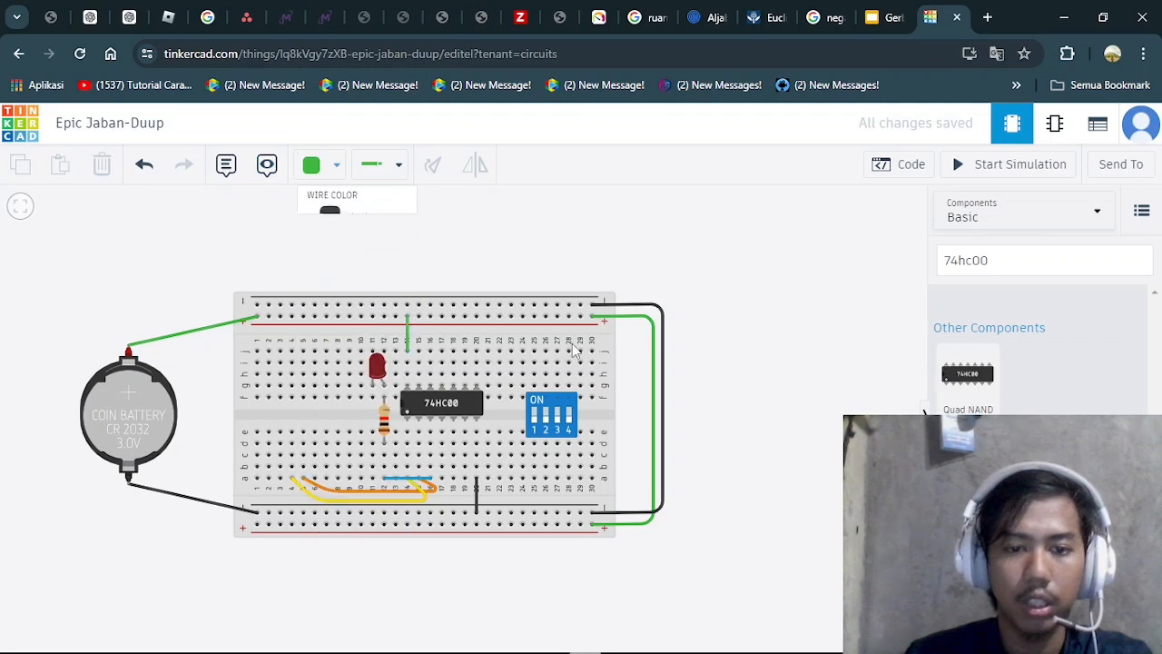
pyautogui.click(533, 351)
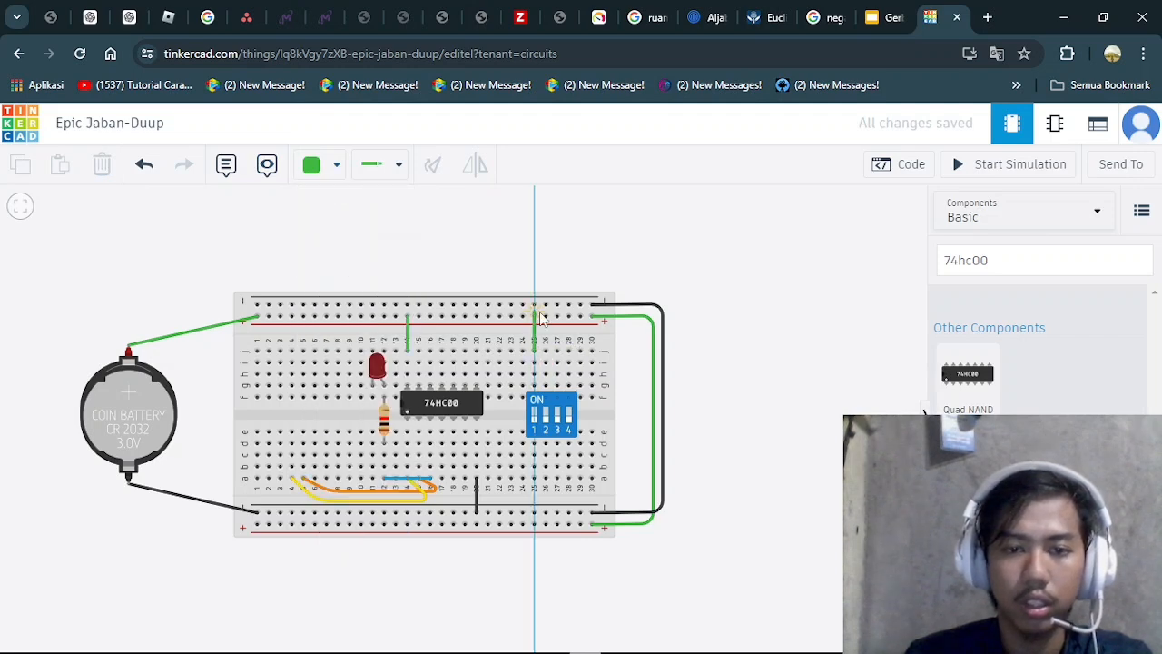
pyautogui.click(534, 316)
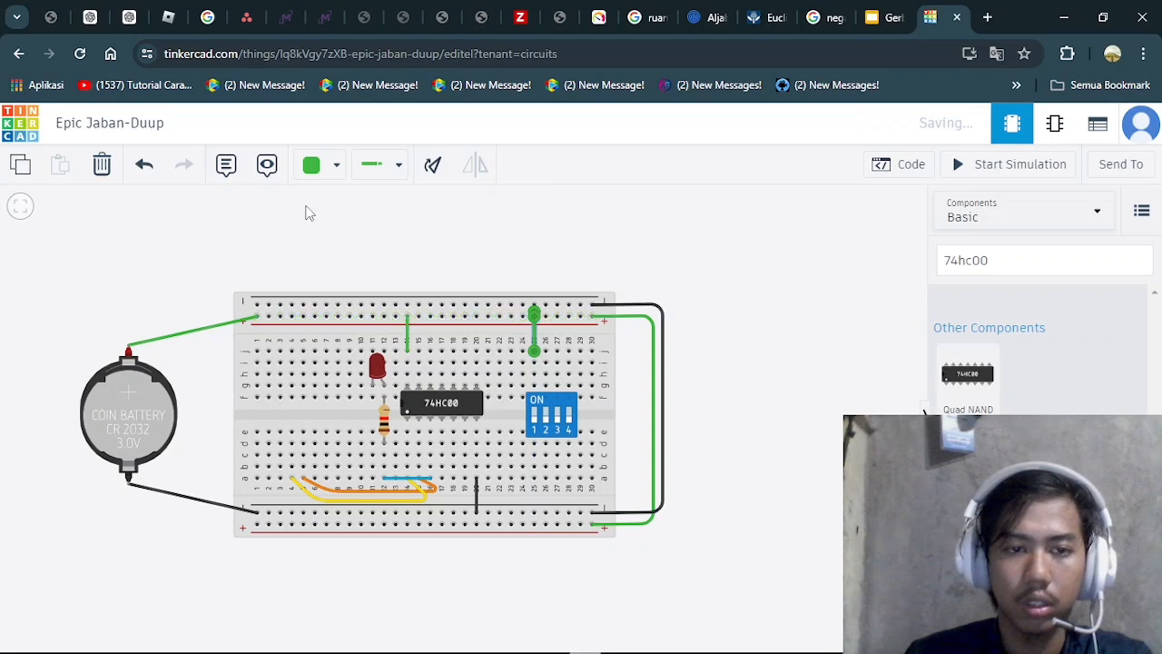
pyautogui.click(144, 164)
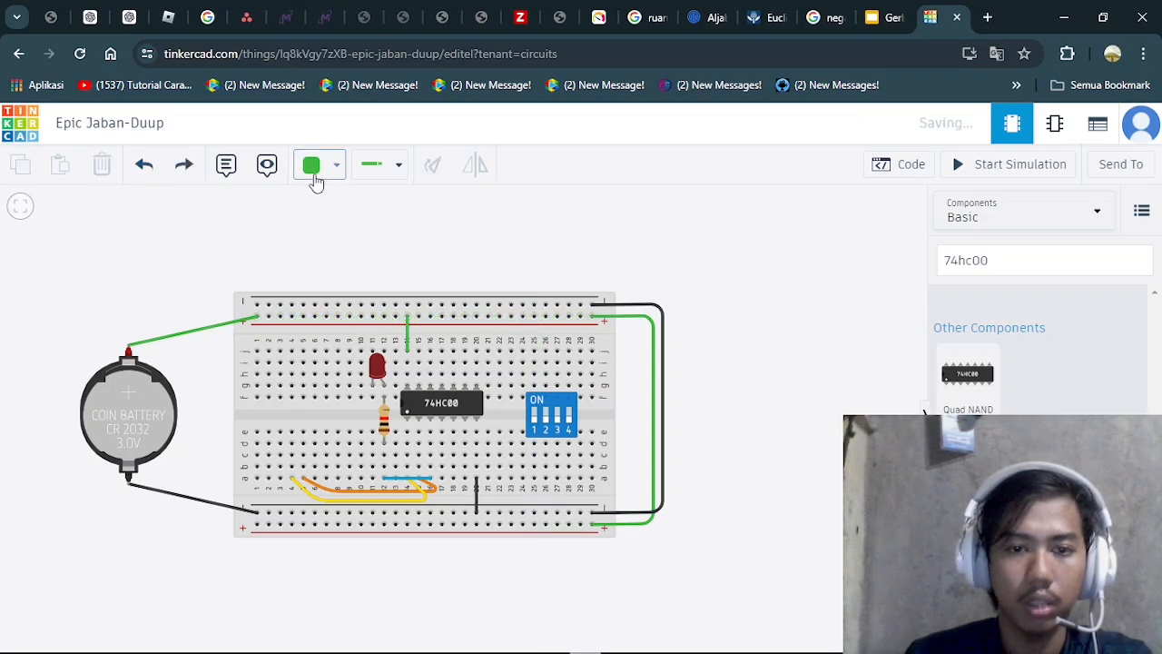
# Step: Add two green wires from the upper positive rail to holes j25 and j26 above DIP switches 1 and 2
pyautogui.click(534, 316)
pyautogui.click(534, 350)
pyautogui.click(545, 350)
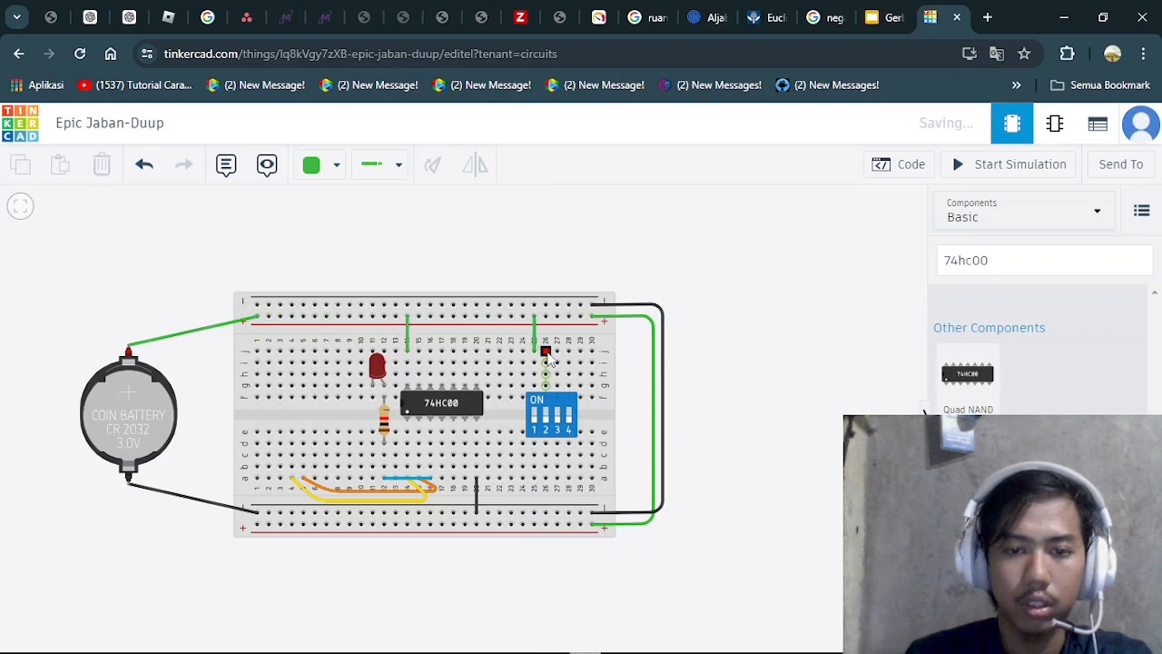
pyautogui.click(545, 317)
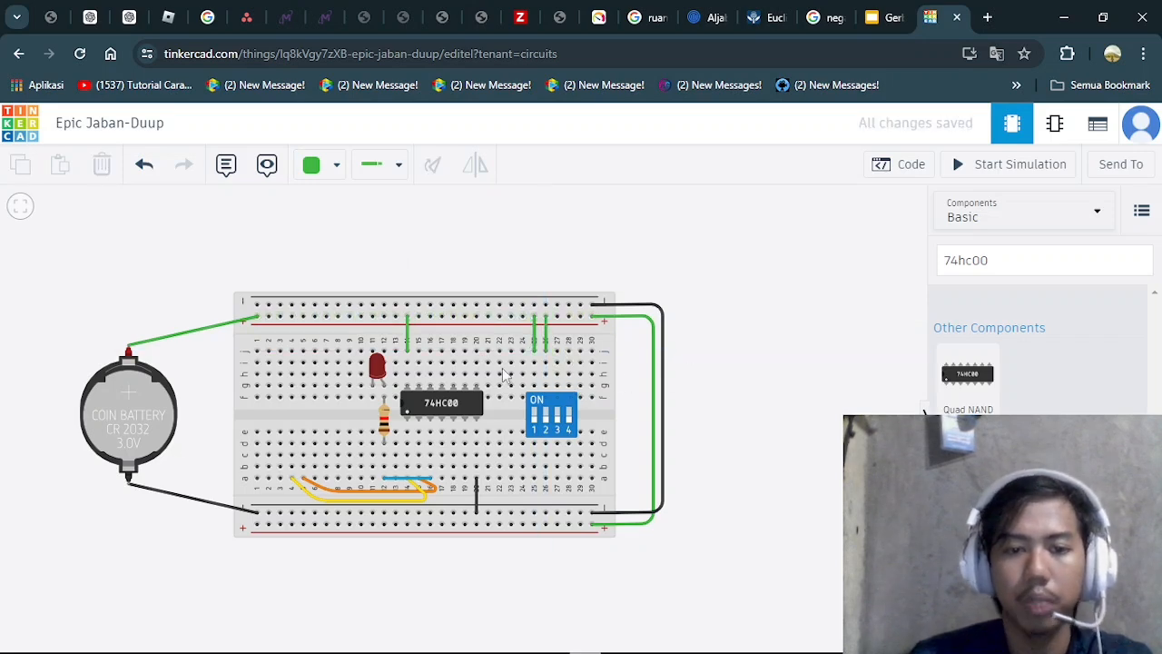
# Step: Shift the 74HC00 chip down one row and add a black wire from the upper negative rail to the LED's column 11
pyautogui.moveTo(451, 406); pyautogui.dragTo(452, 418)
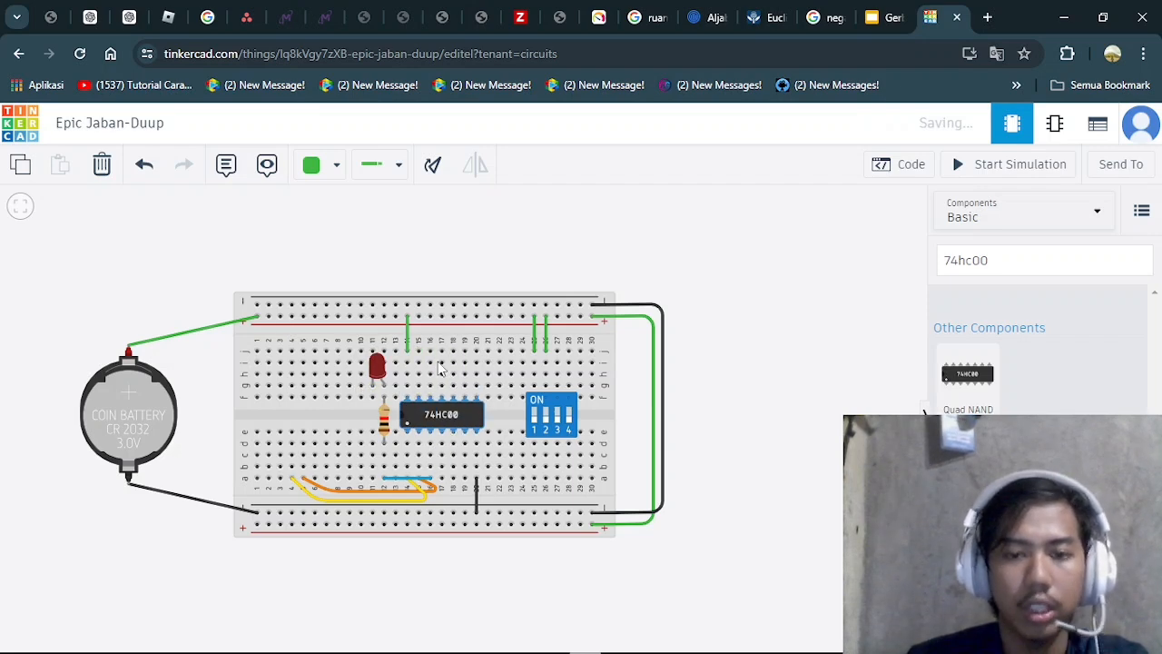
pyautogui.click(318, 164)
pyautogui.click(368, 227)
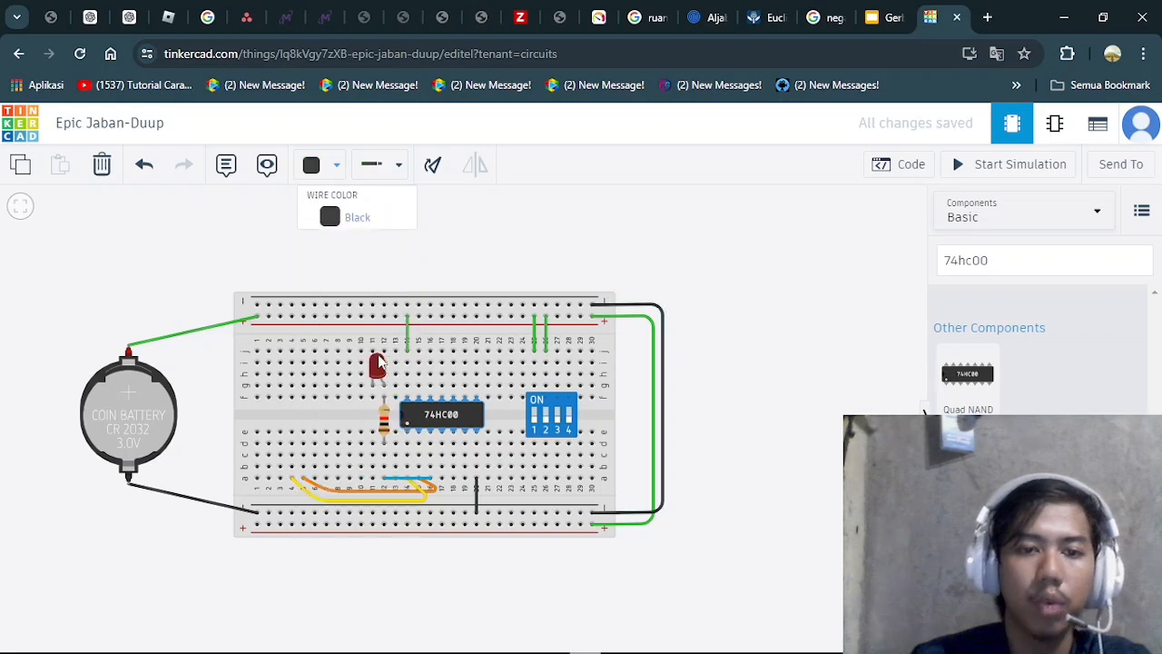
pyautogui.click(373, 306)
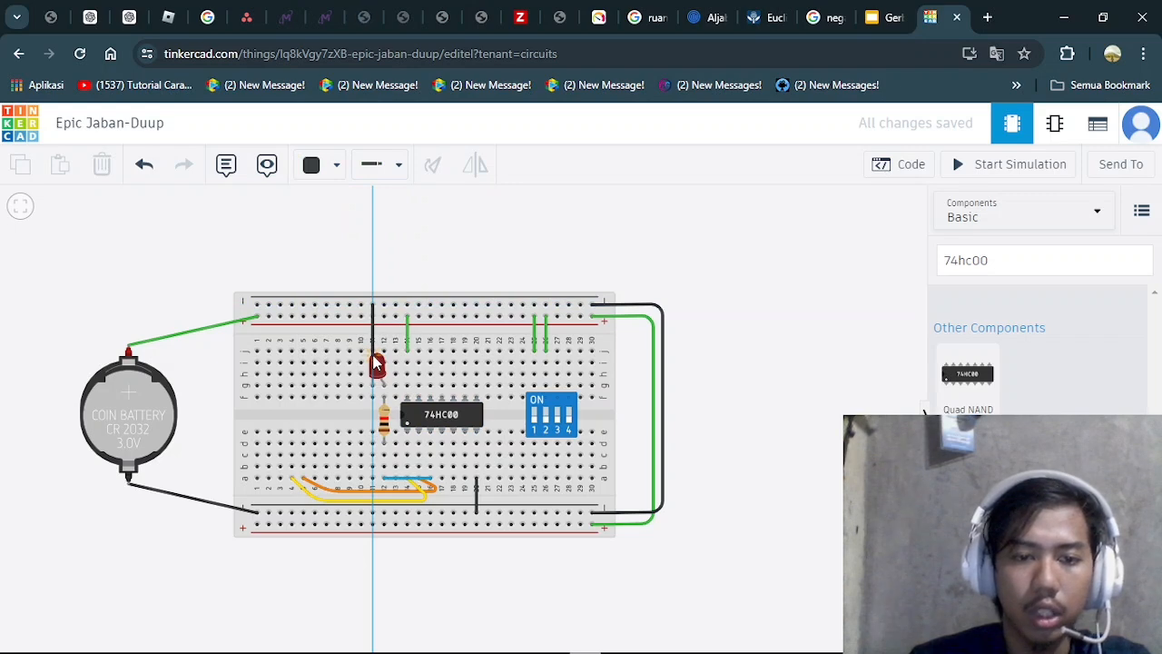
pyautogui.click(374, 358)
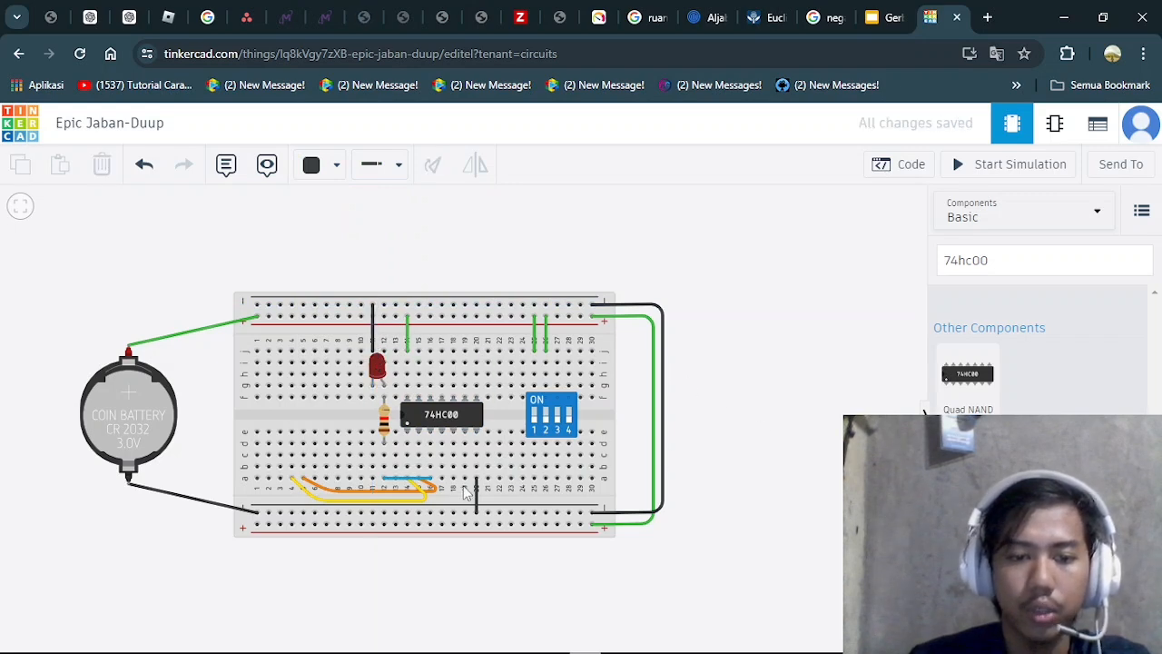
# Step: Reroute the yellow wire from column 4 to DIP switch 1 at column 25, squaring its bends beneath columns 14 and 25
pyautogui.click(424, 495)
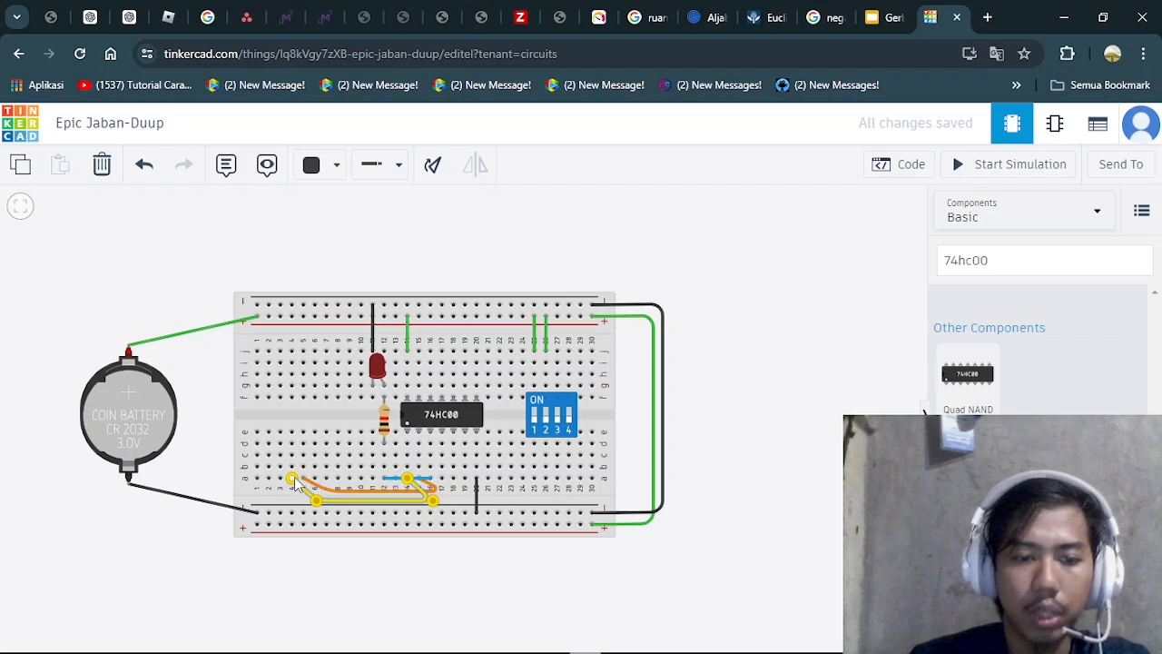
pyautogui.moveTo(292, 483); pyautogui.dragTo(538, 481)
pyautogui.moveTo(316, 498); pyautogui.dragTo(534, 500)
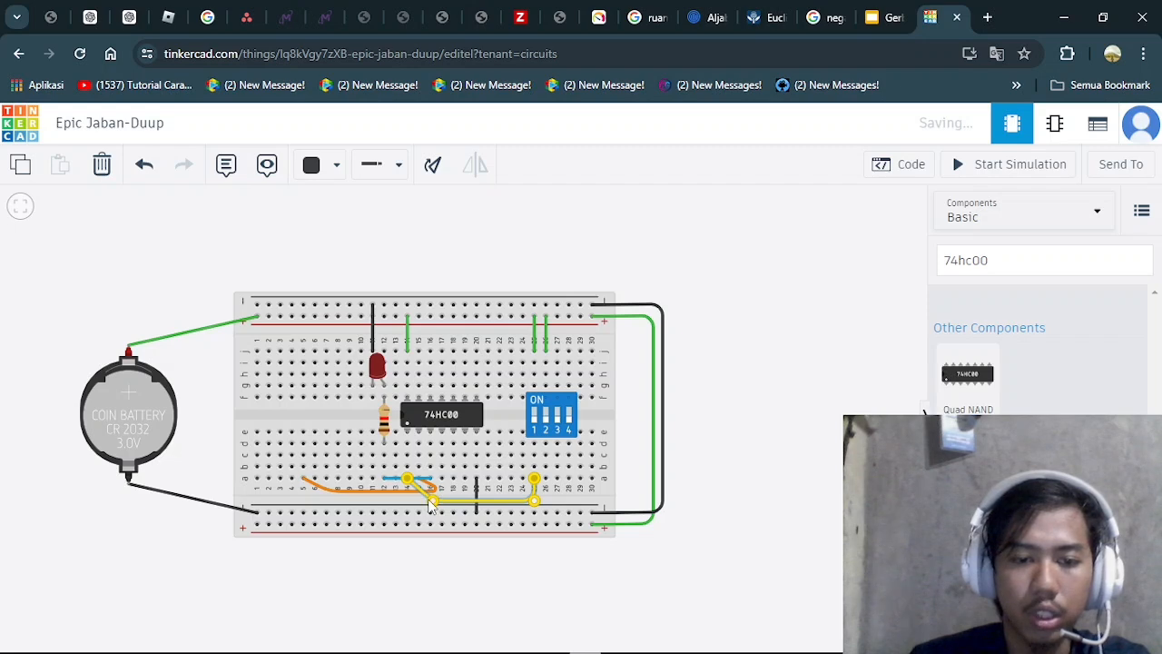
pyautogui.moveTo(431, 502); pyautogui.dragTo(408, 501)
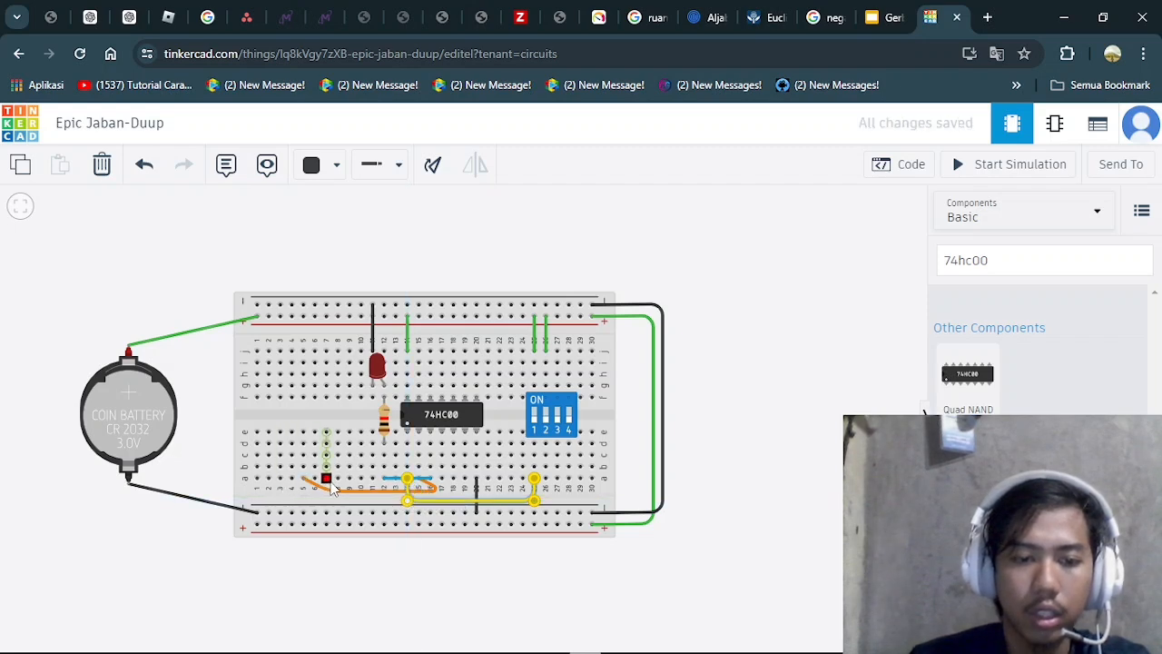
# Step: Reroute the orange wire from column 5 to DIP switch 2 at column 26, squaring its bends beneath columns 15 and 26
pyautogui.click(331, 489)
pyautogui.moveTo(307, 487); pyautogui.dragTo(548, 505)
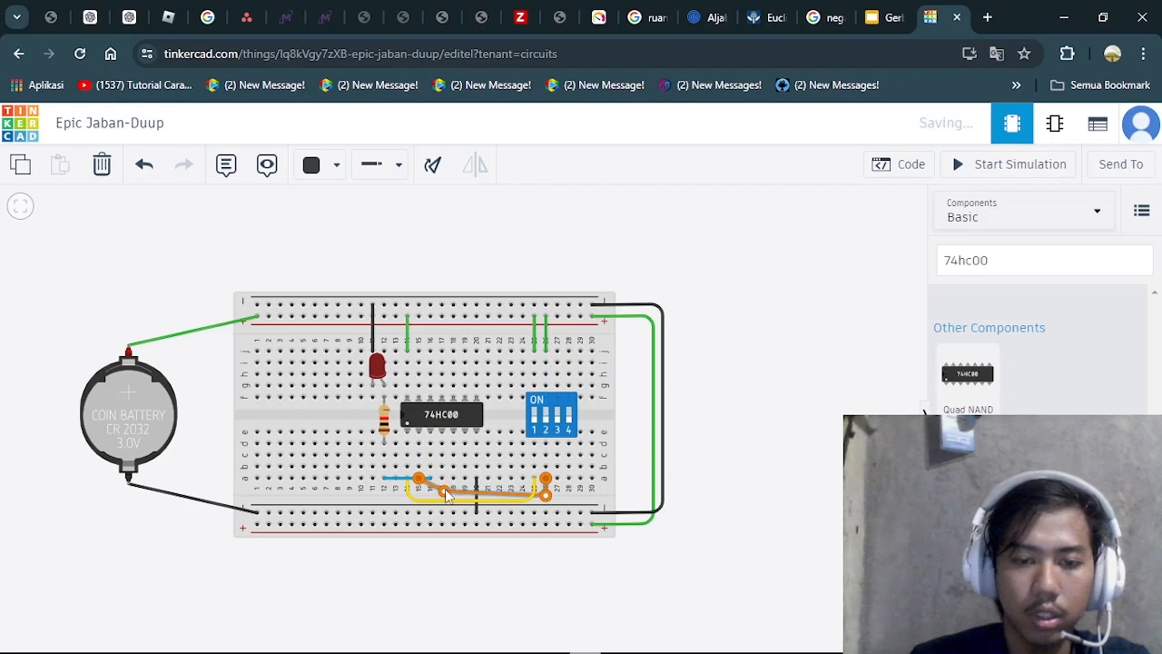
pyautogui.moveTo(444, 490); pyautogui.dragTo(418, 494)
pyautogui.click(707, 407)
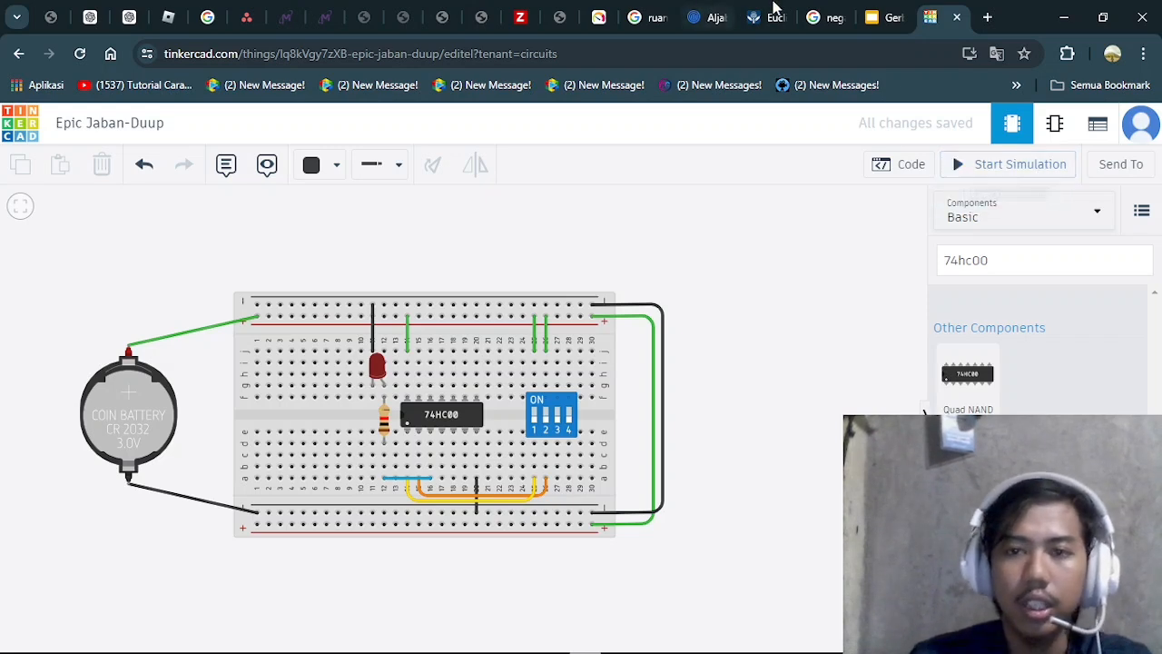
# Step: Check the wiring against the NAND GATE slide, start the simulation and toggle DIP switches 1 and 2 to test the gate
pyautogui.click(875, 11)
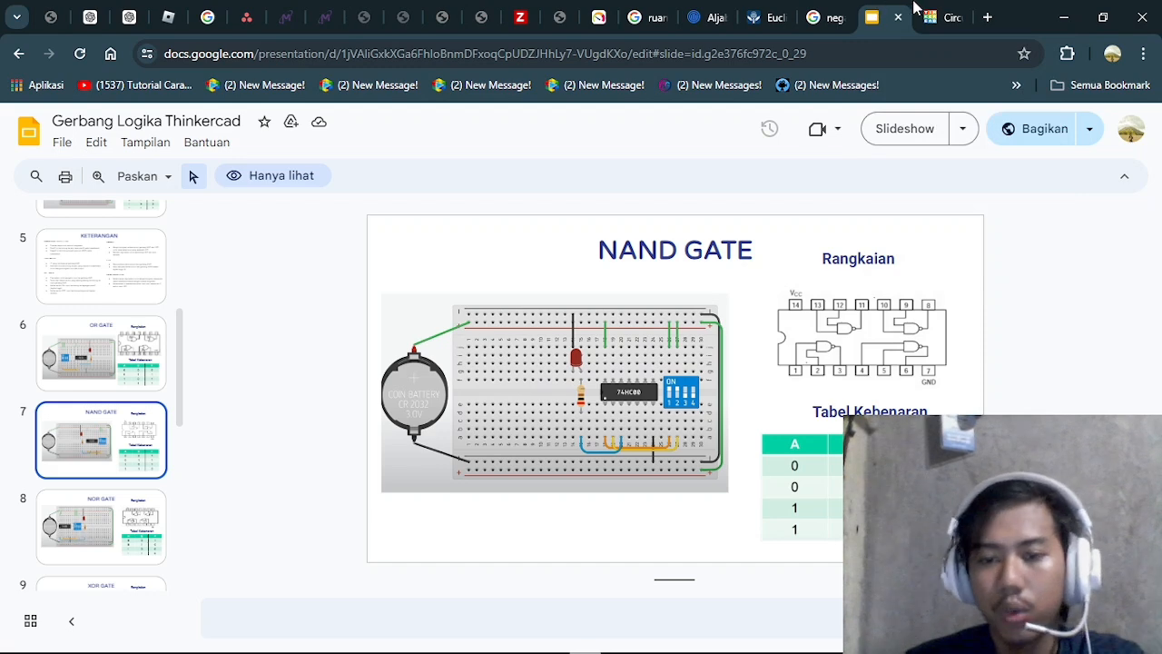
pyautogui.click(945, 17)
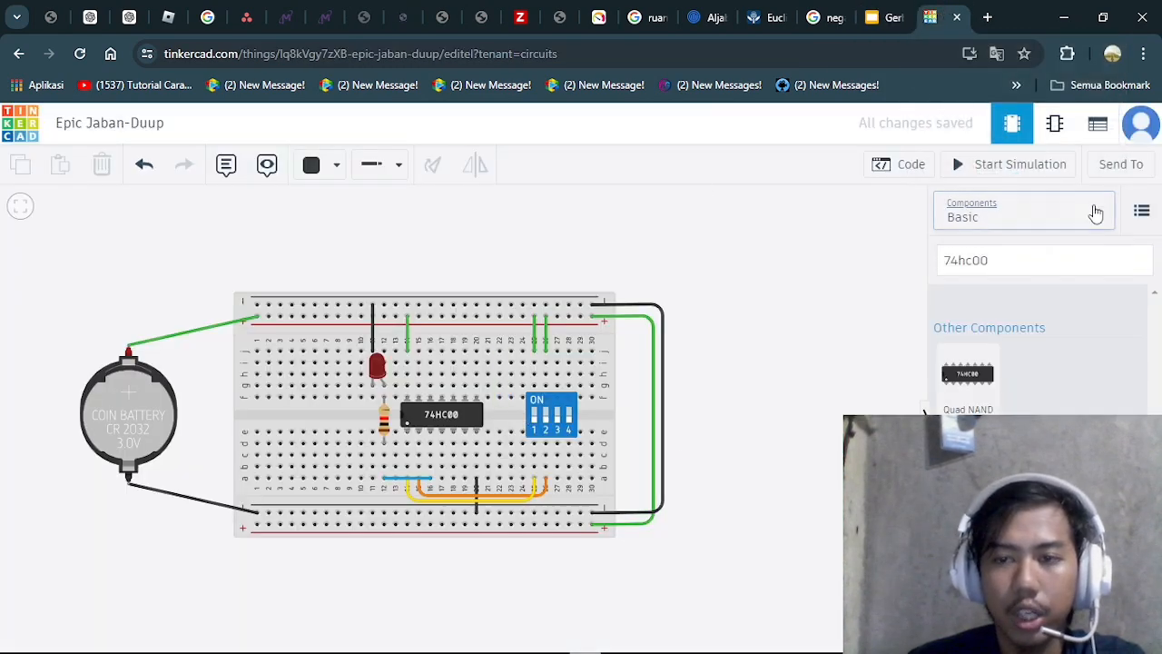
pyautogui.click(1037, 174)
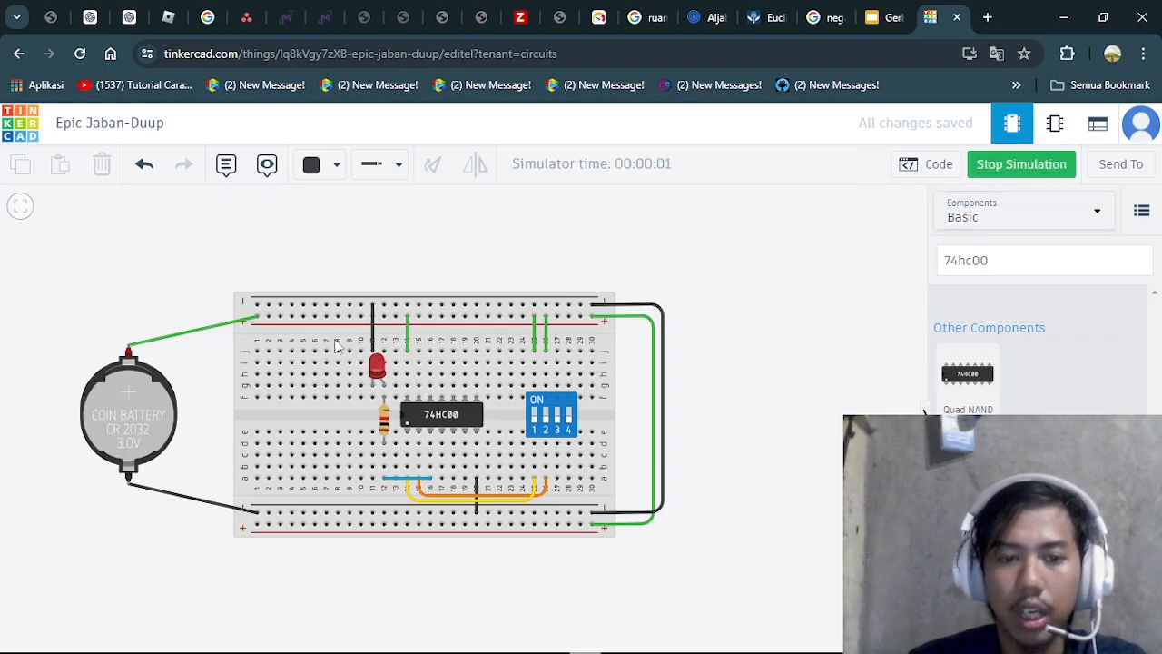
pyautogui.click(534, 415)
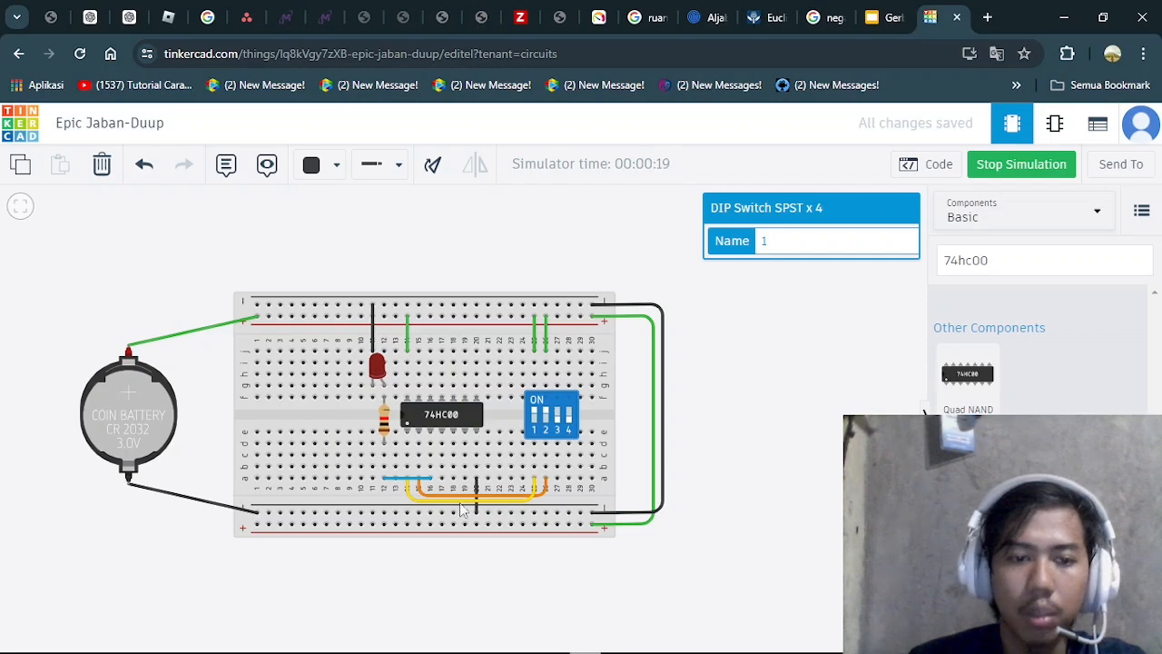
# Step: Inspect the NAND gate's 1Y output and 1A and 1B inputs in the schematic view, and return to the Google Slides NAND GATE slide
pyautogui.click(1055, 123)
pyautogui.scroll(5, 518, 393)
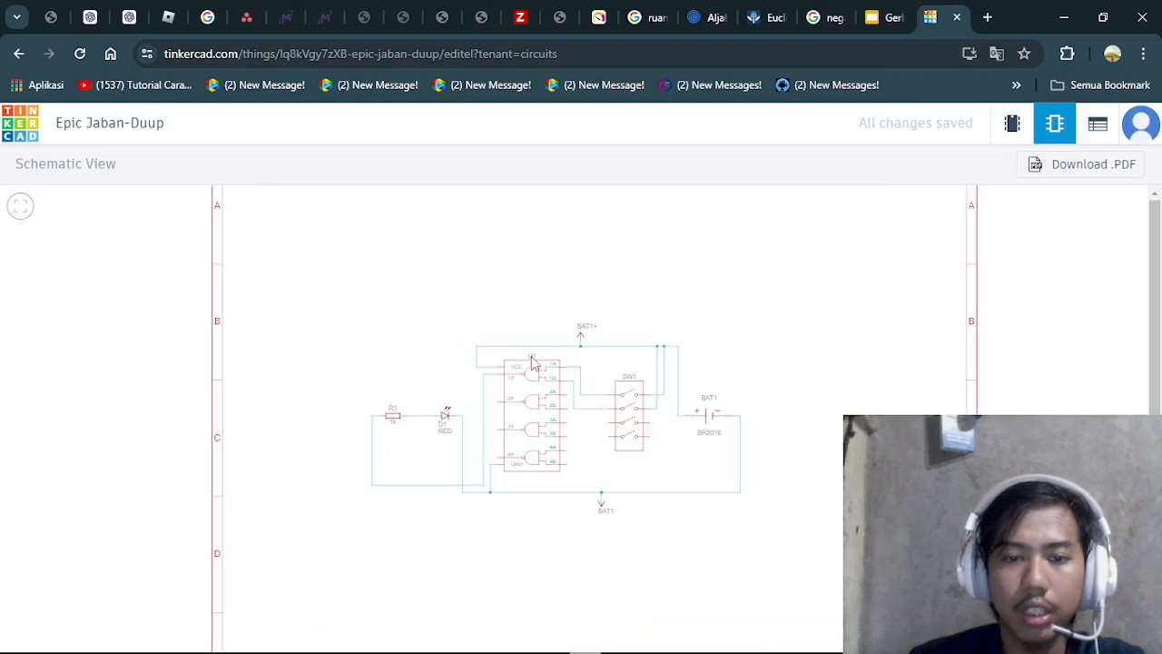
pyautogui.scroll(2, 499, 402)
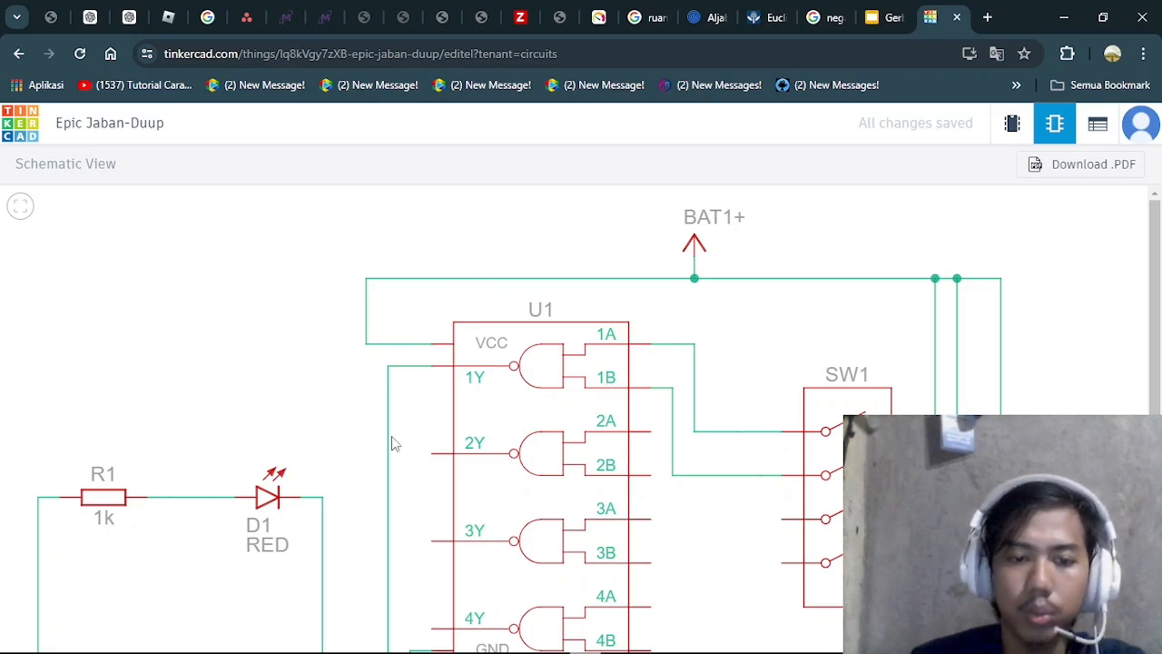
pyautogui.scroll(-3, 309, 355)
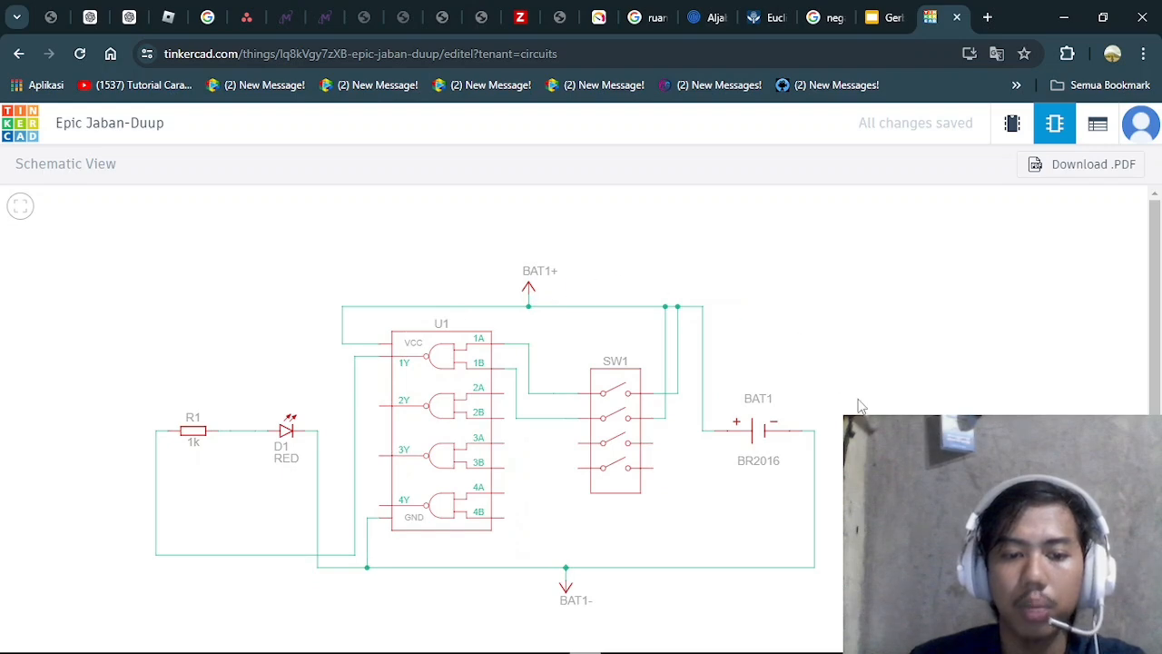
pyautogui.click(879, 11)
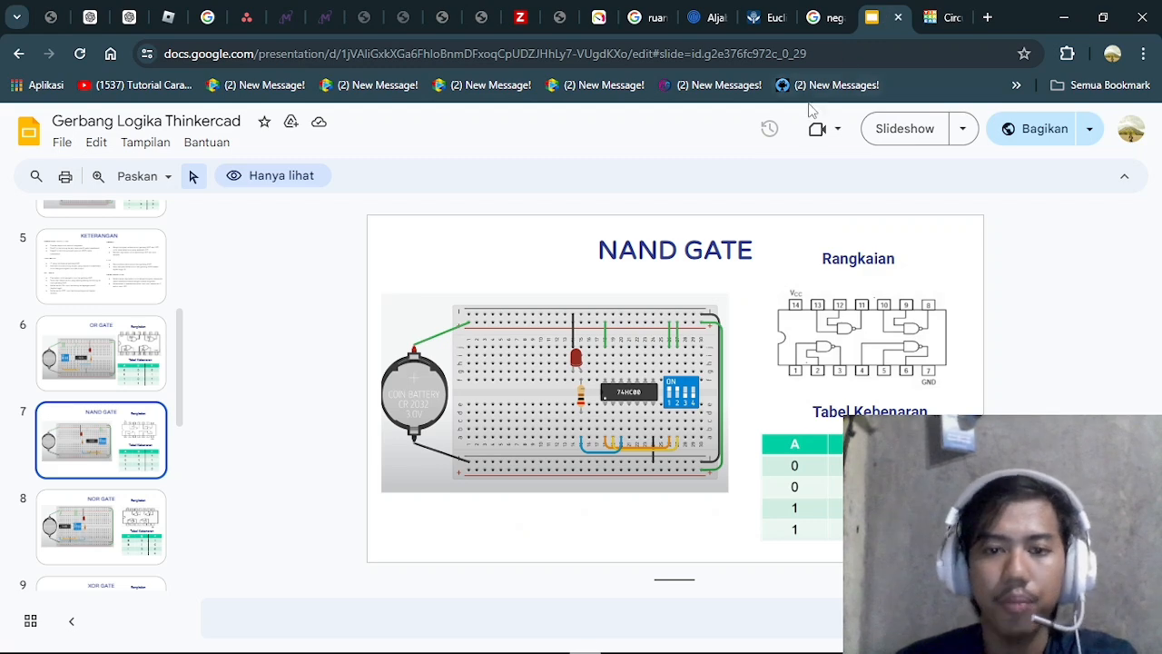